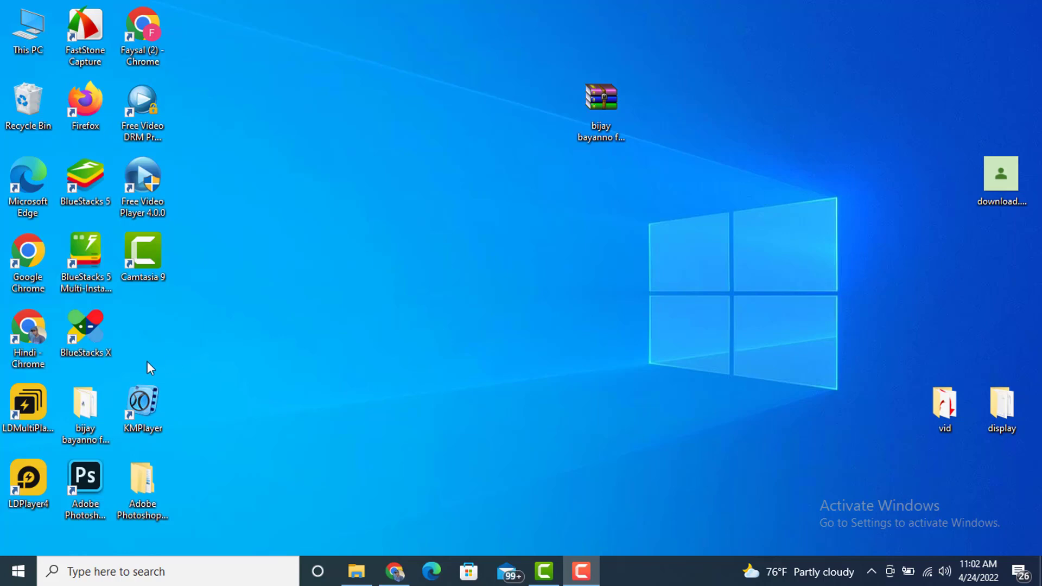
- Launch Google Chrome from its desktop shortcut
double_click(34, 265)
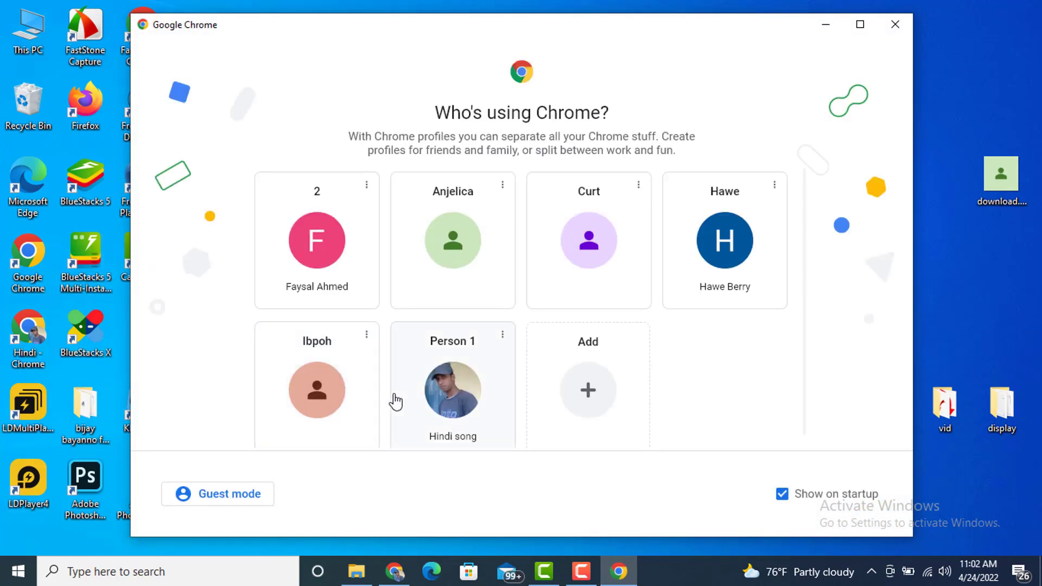
- Open a Chrome profile in a maximized window, go to Facebook and open your own profile
left_click(317, 386)
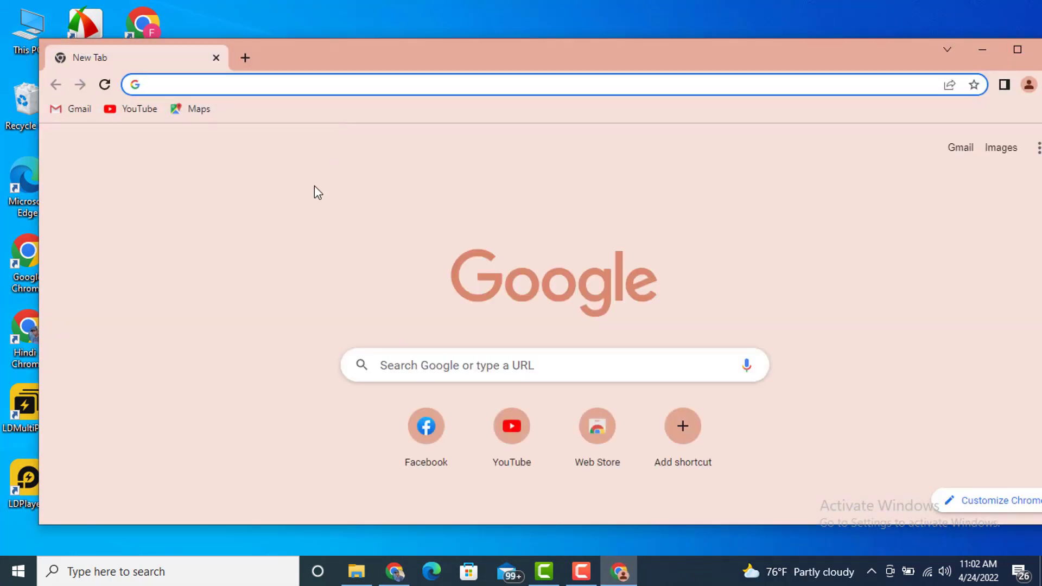
double_click(324, 51)
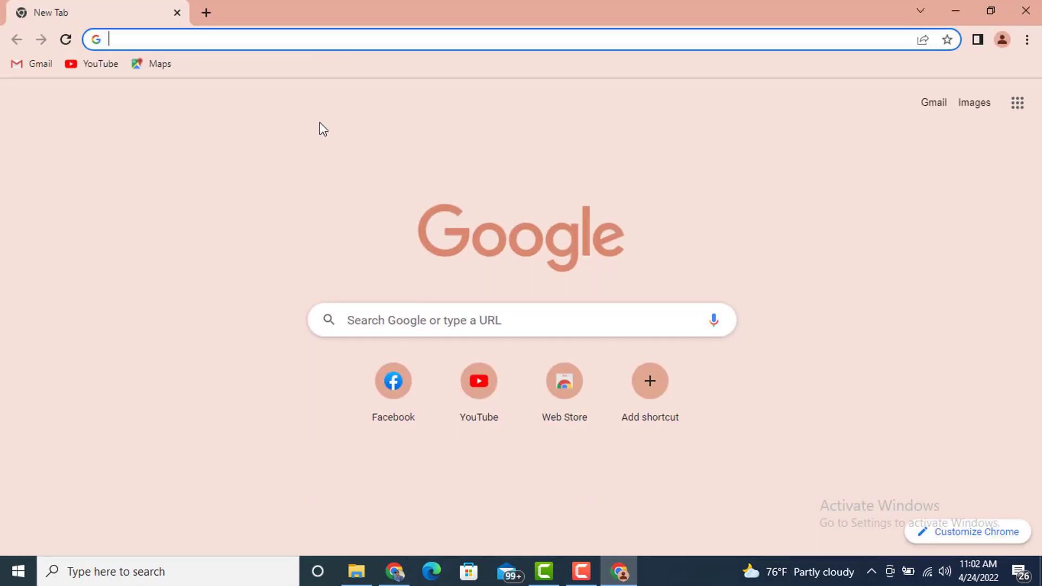
left_click(399, 396)
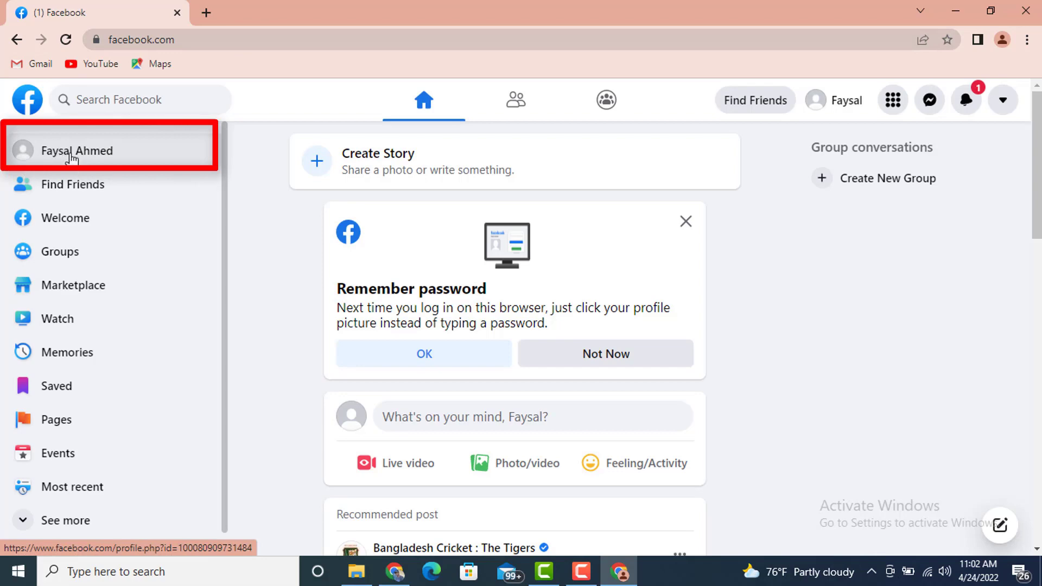
left_click(92, 157)
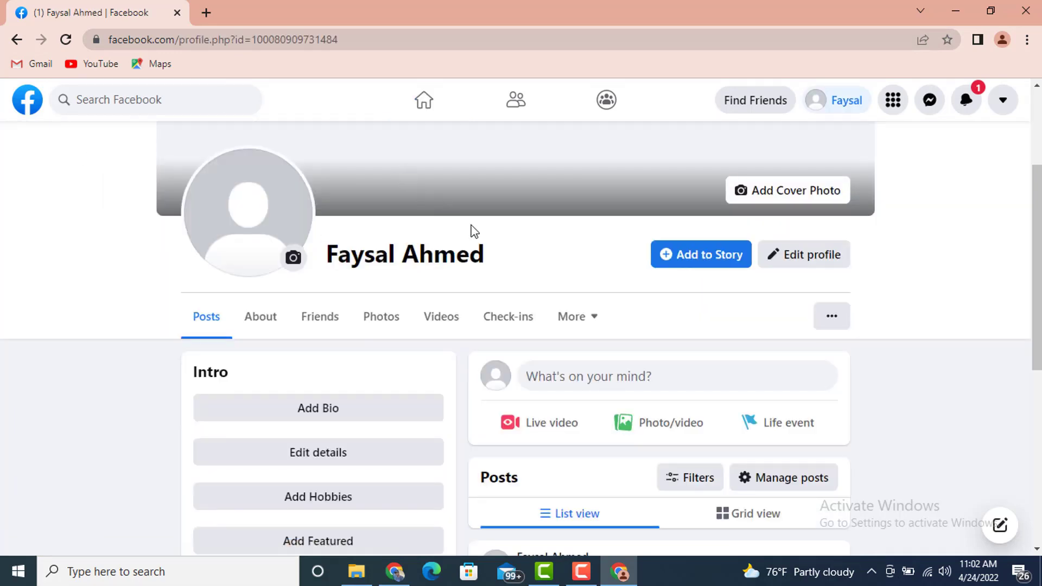
scroll(549, 251, "up", 3)
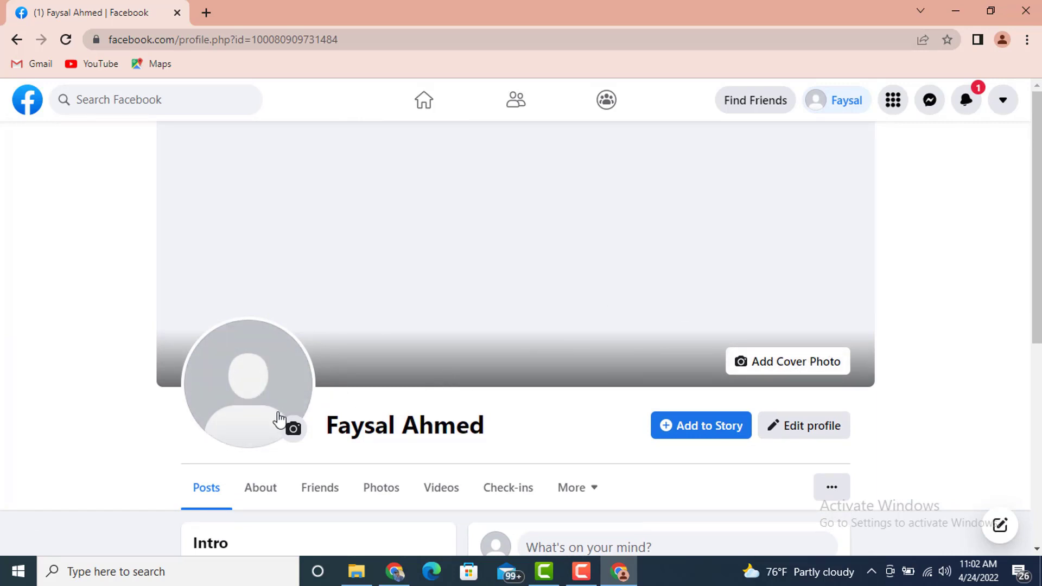
- Upload Grow Your Kowledge.jpg from the Grow your knowledge folder and save it as profile picture
left_click(270, 409)
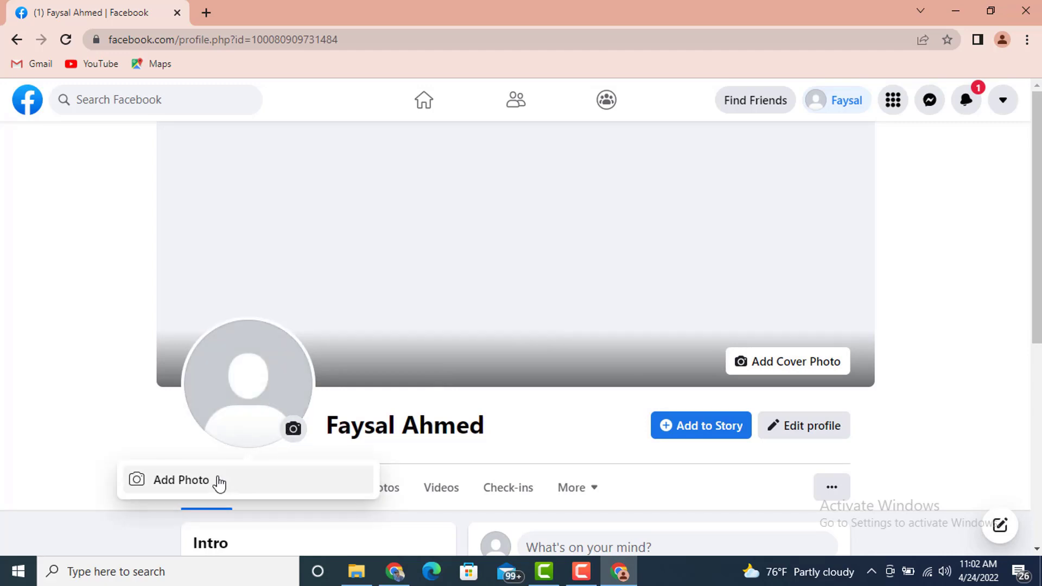
left_click(216, 480)
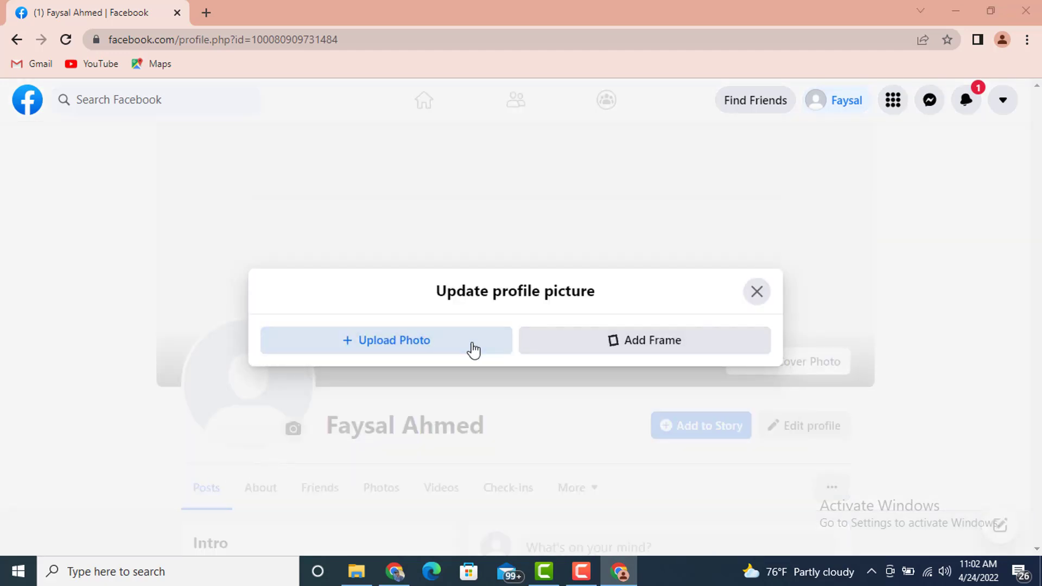
left_click(473, 350)
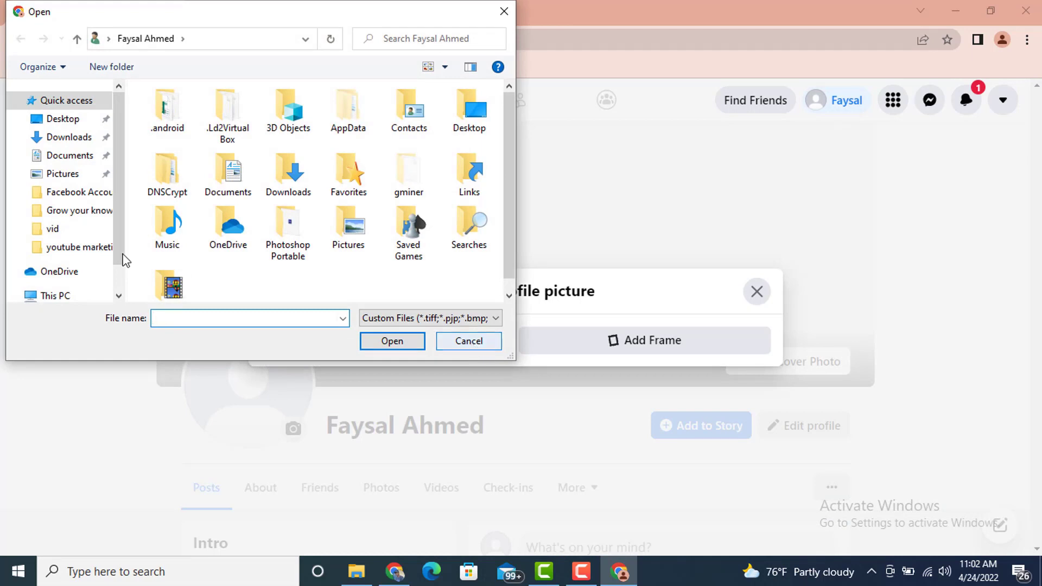
left_click(70, 216)
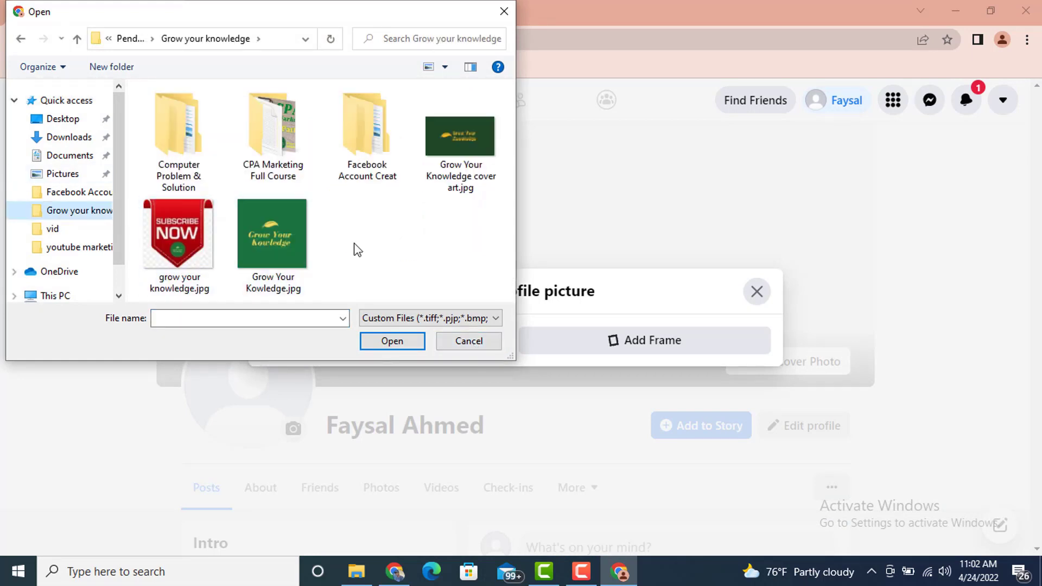
left_click(302, 236)
left_click(392, 342)
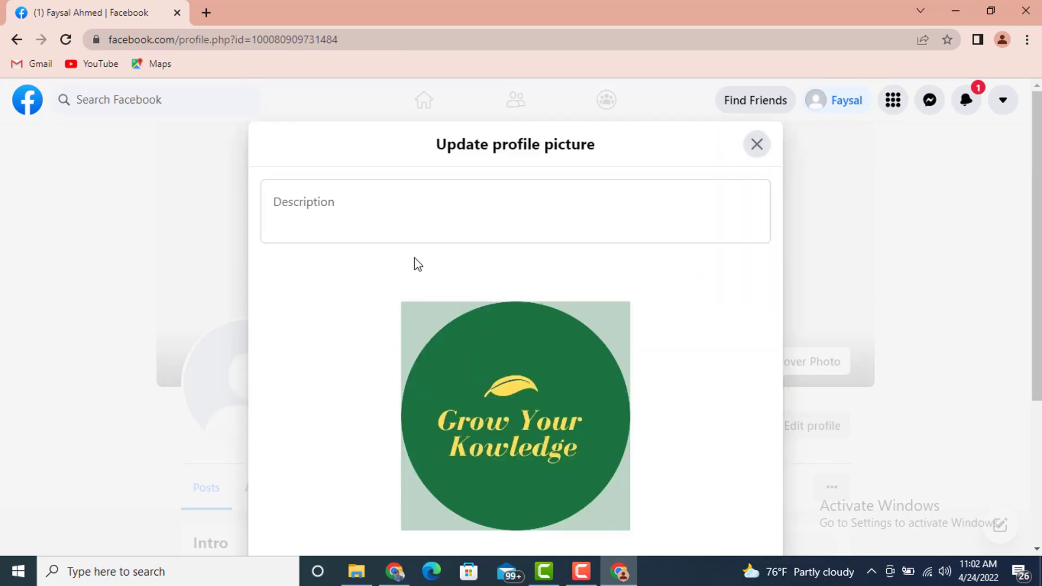
scroll(396, 259, "down", 4)
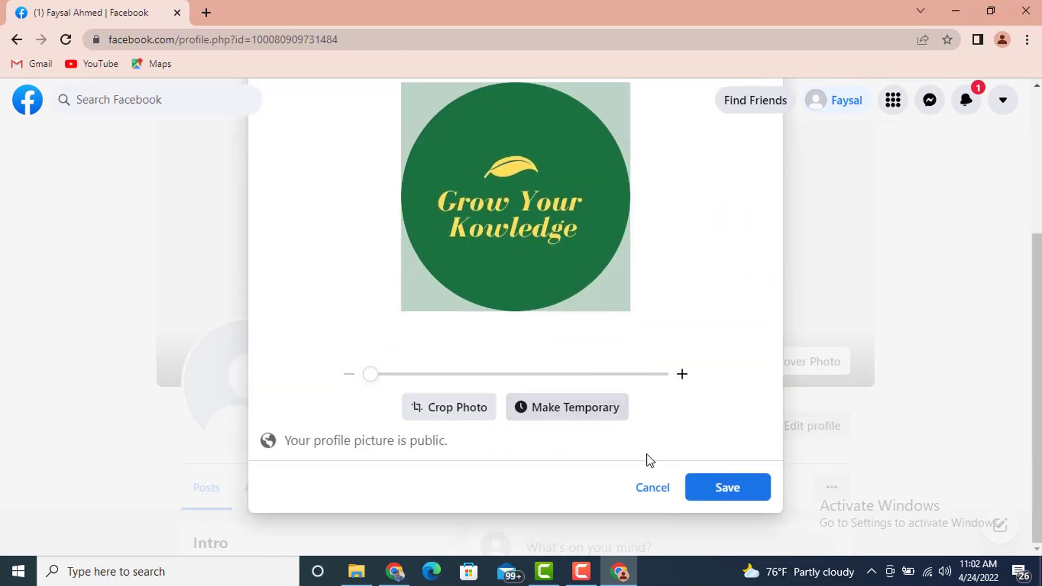
left_click(735, 489)
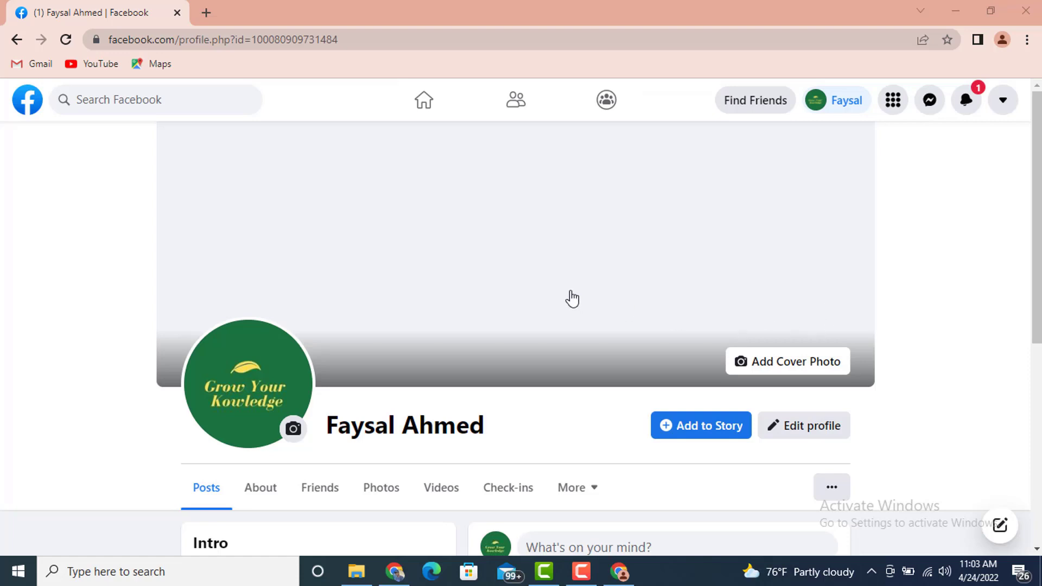
- Upload Grow Your Knowledge cover art.jpg as the cover photo, reposition it, and save
left_click(803, 373)
left_click(687, 433)
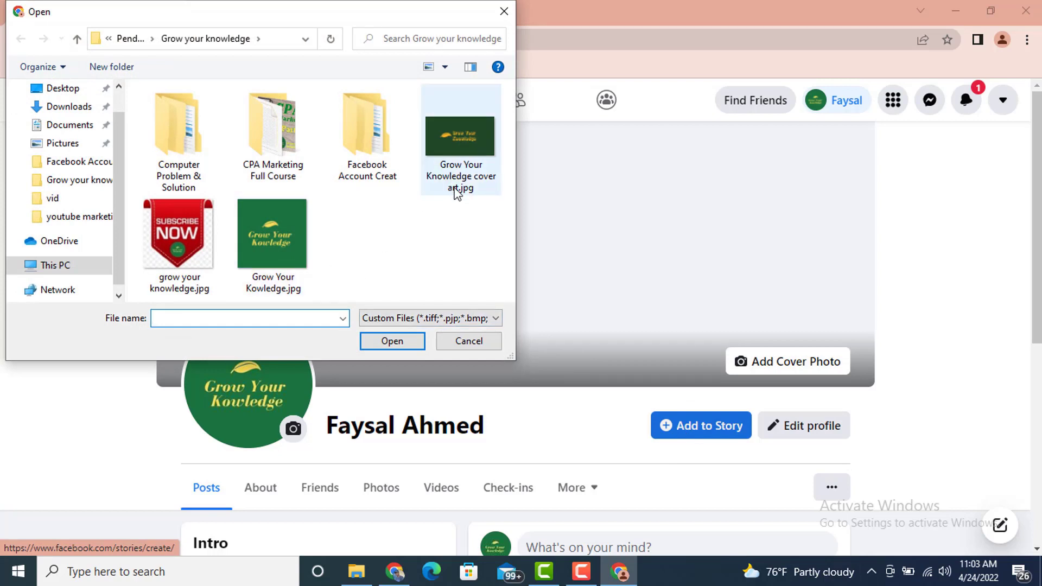
left_click(457, 191)
left_click(392, 344)
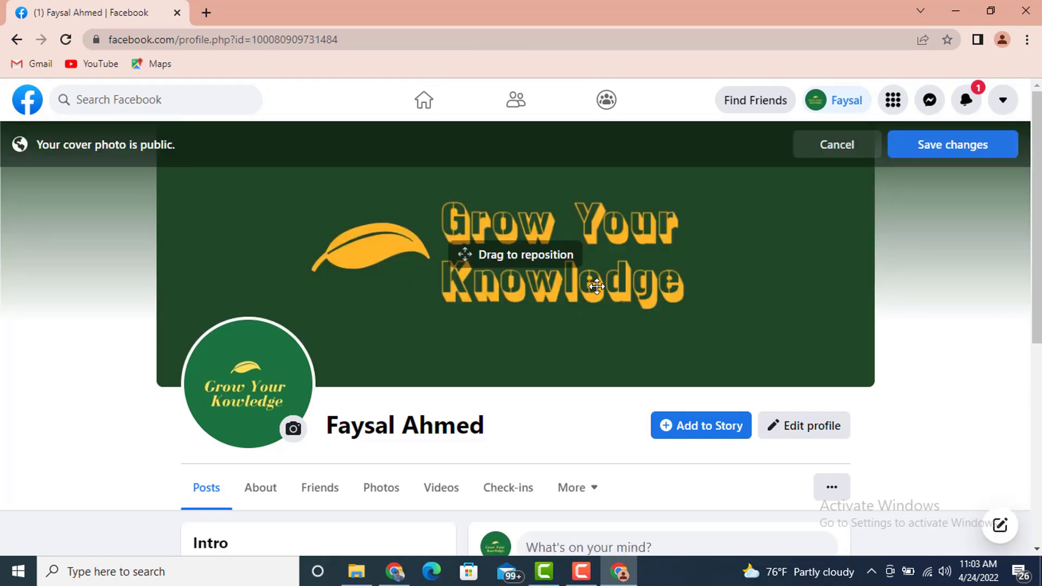
mouse_move(601, 297)
left_mouse_down()
mouse_move(602, 308)
mouse_move(601, 261)
mouse_move(599, 347)
mouse_move(602, 275)
mouse_move(594, 338)
mouse_move(583, 290)
left_mouse_up()
left_click_drag(647, 317, 678, 315)
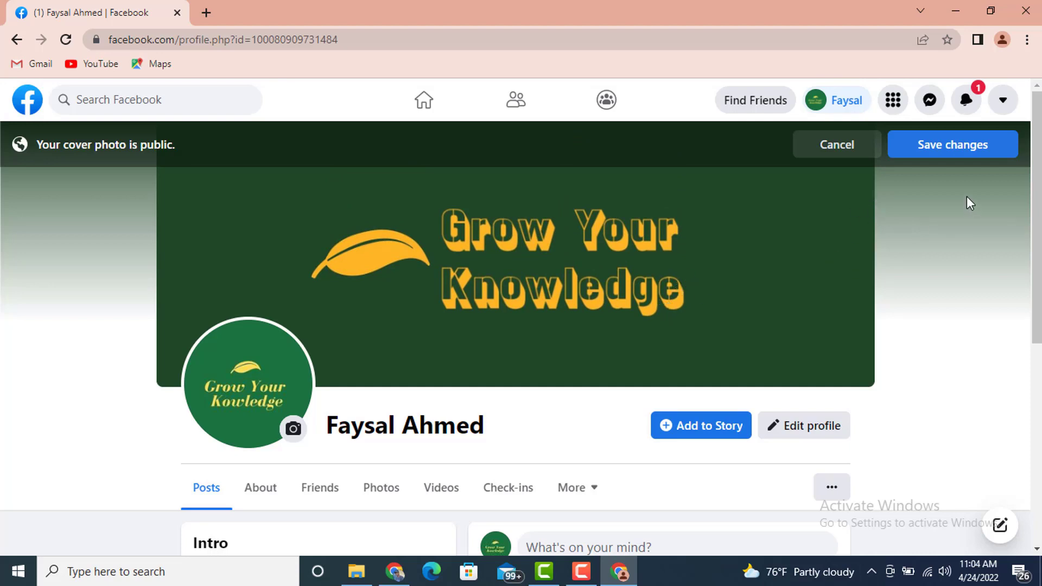
left_click(953, 150)
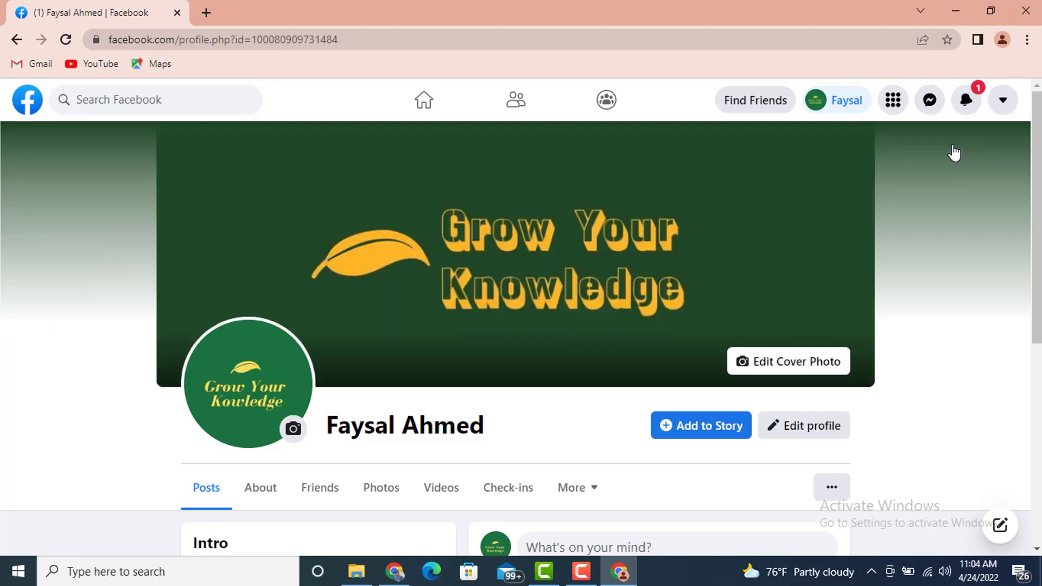
- From Edit profile, customise the Intro and go to adding a workplace
left_click(824, 427)
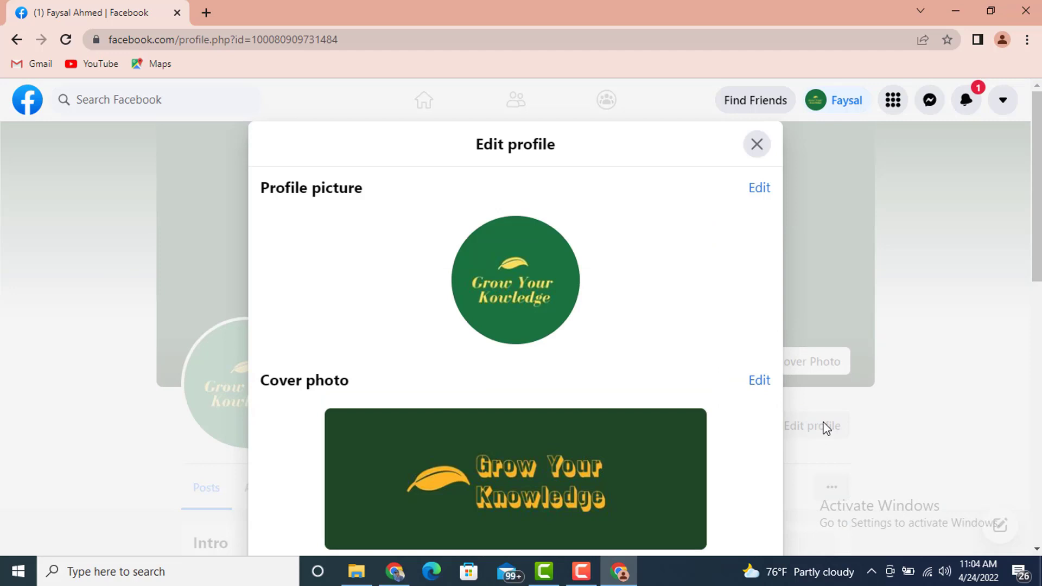
scroll(649, 428, "down", 7)
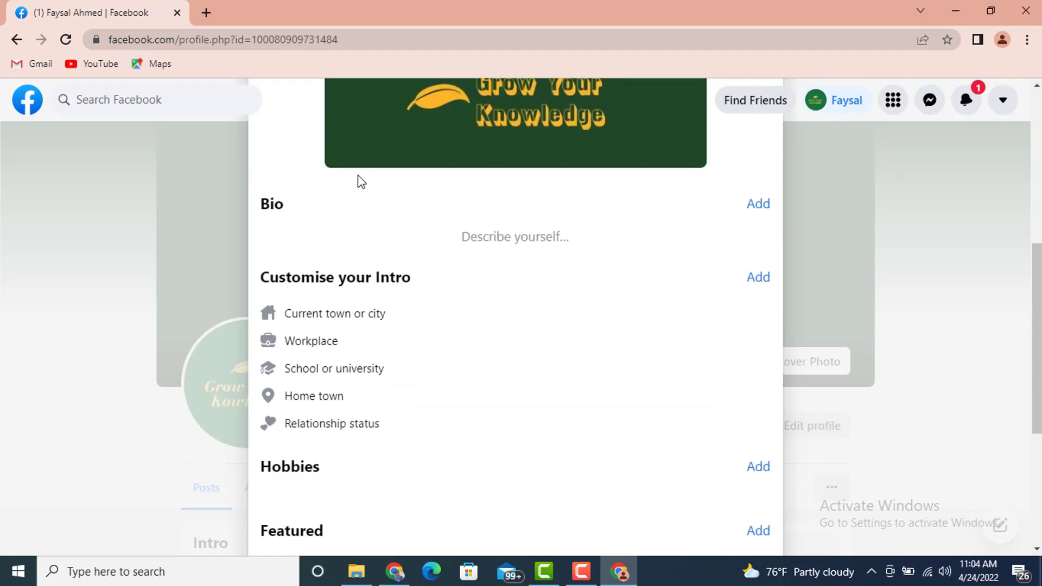
scroll(630, 249, "up", 5)
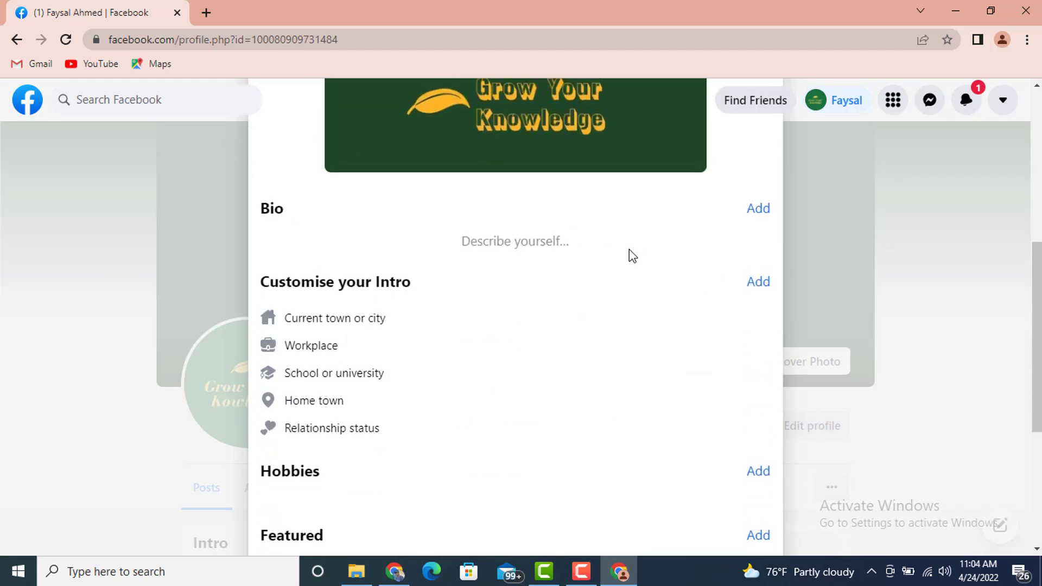
scroll(597, 300, "down", 3)
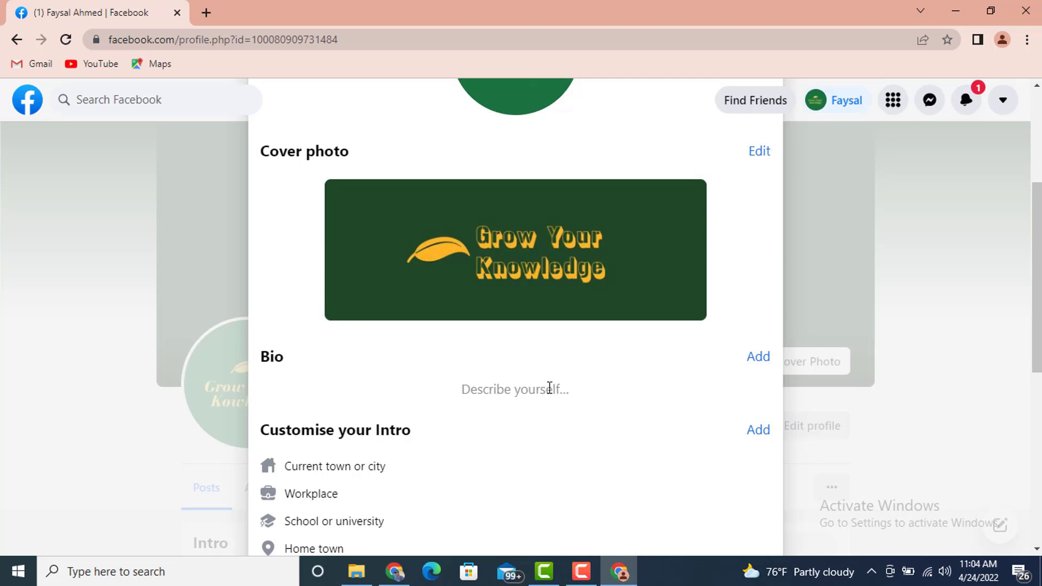
scroll(548, 390, "down", 2)
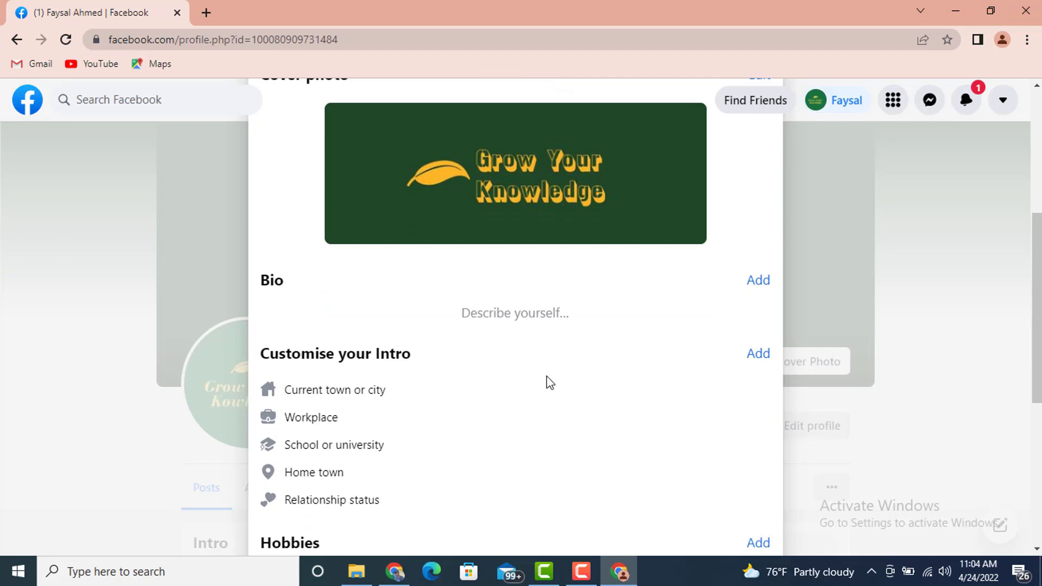
scroll(426, 391, "down", 2)
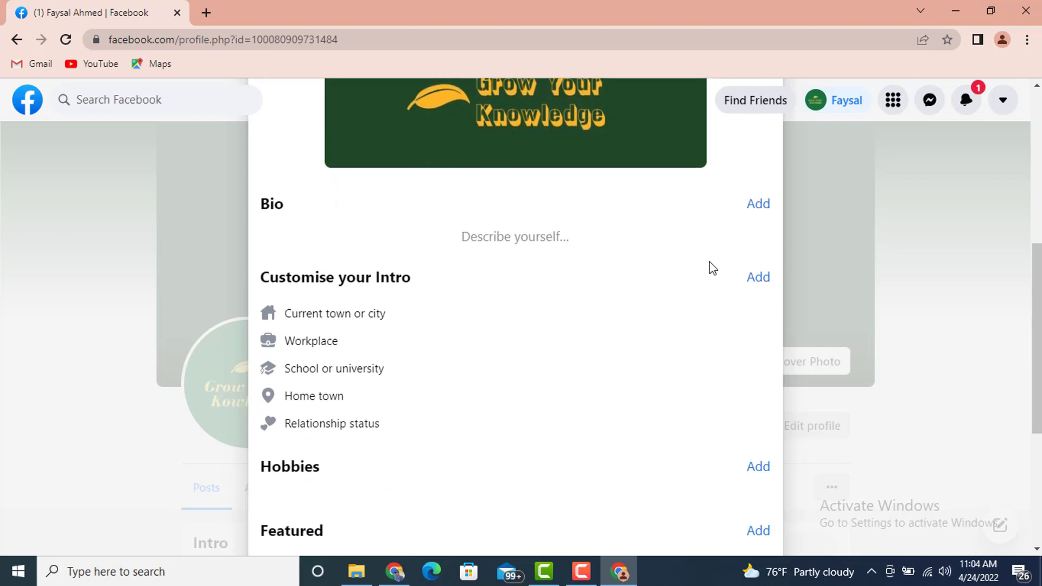
left_click(758, 278)
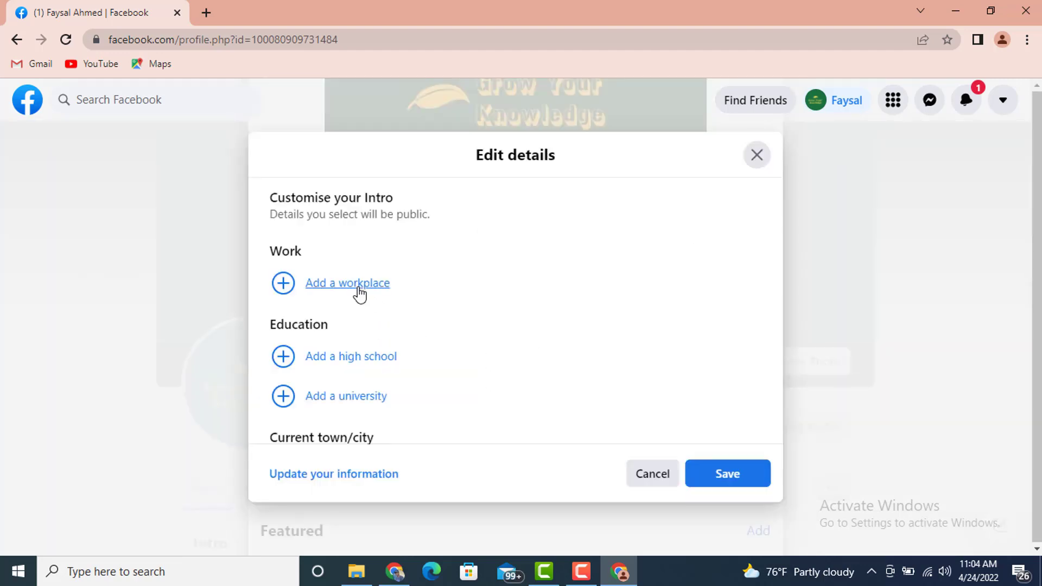
left_click(316, 283)
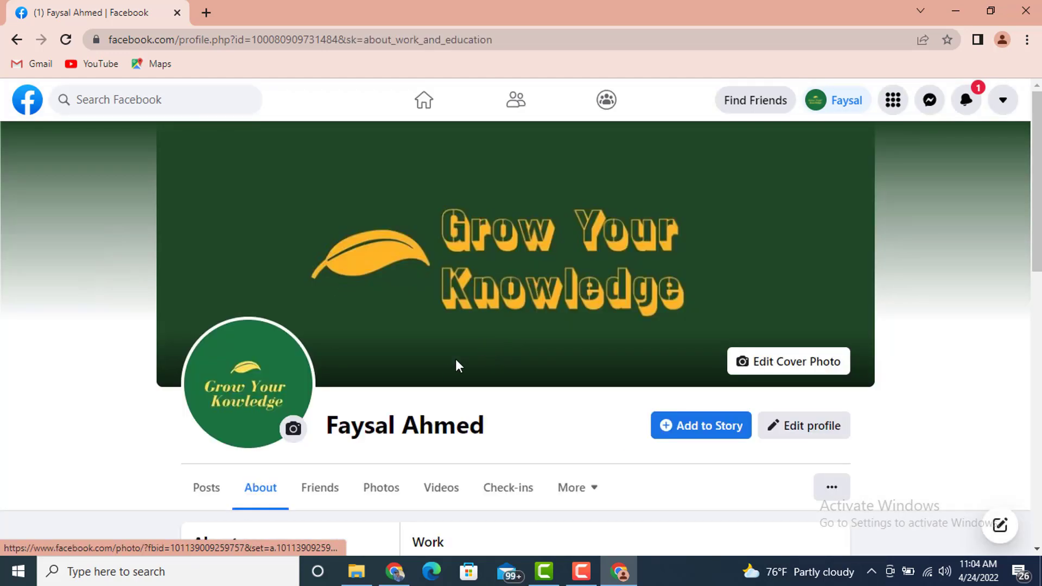
- Start a new workplace entry with YouTube as the company
scroll(457, 371, "down", 5)
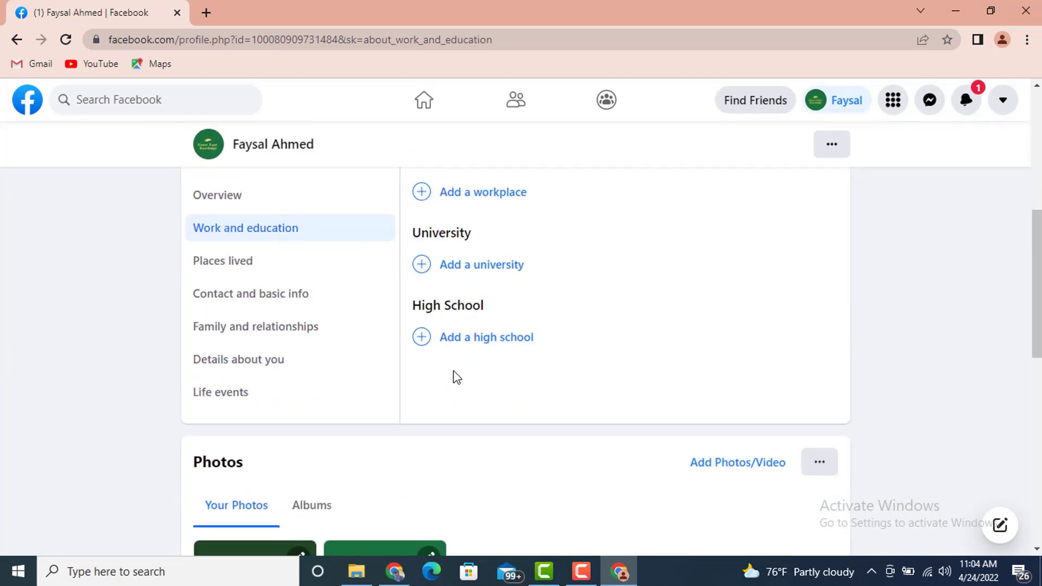
scroll(453, 371, "up", 1)
left_click(483, 269)
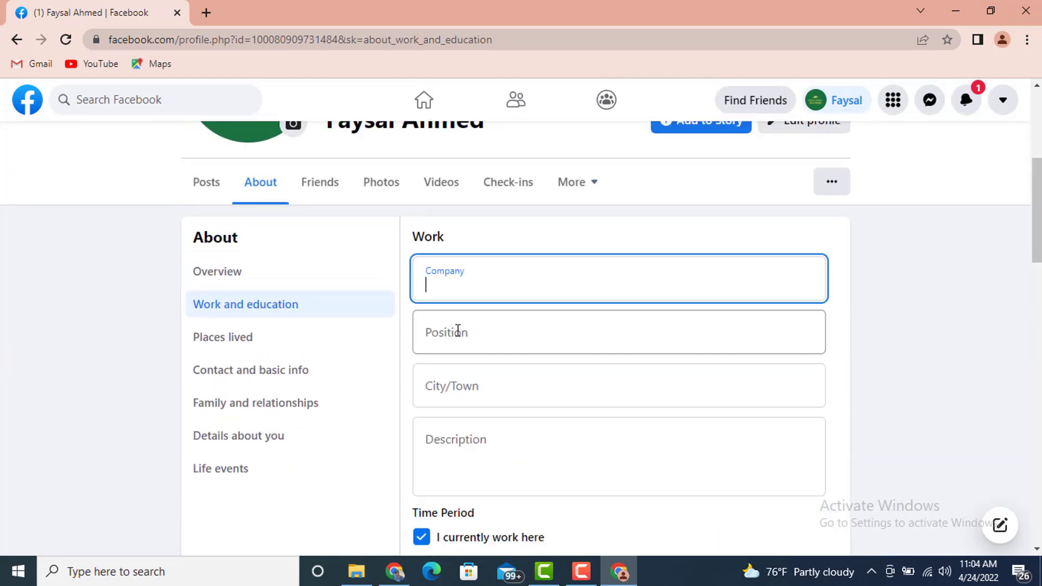
left_click(465, 283)
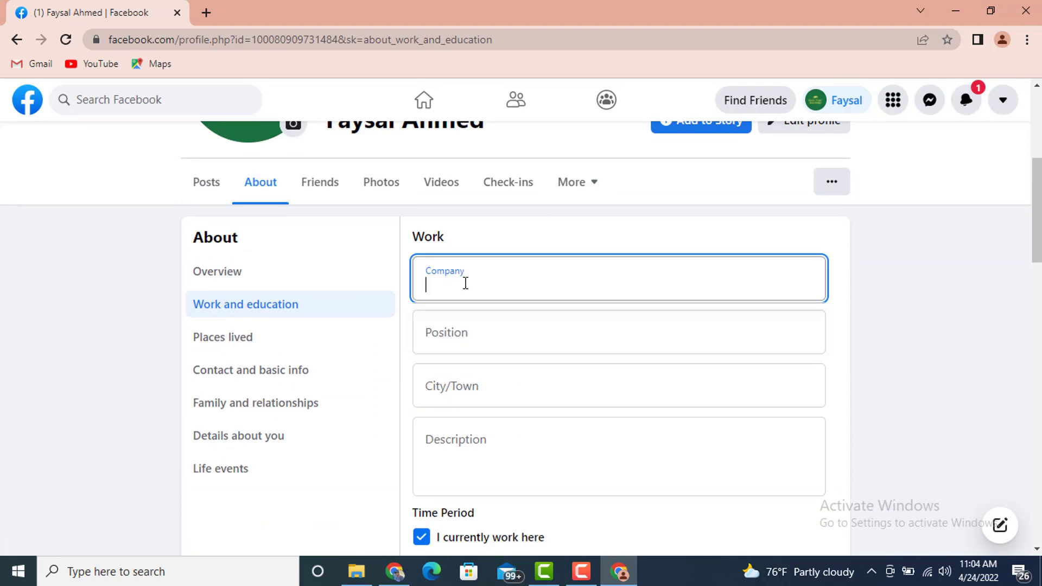
type("youtub")
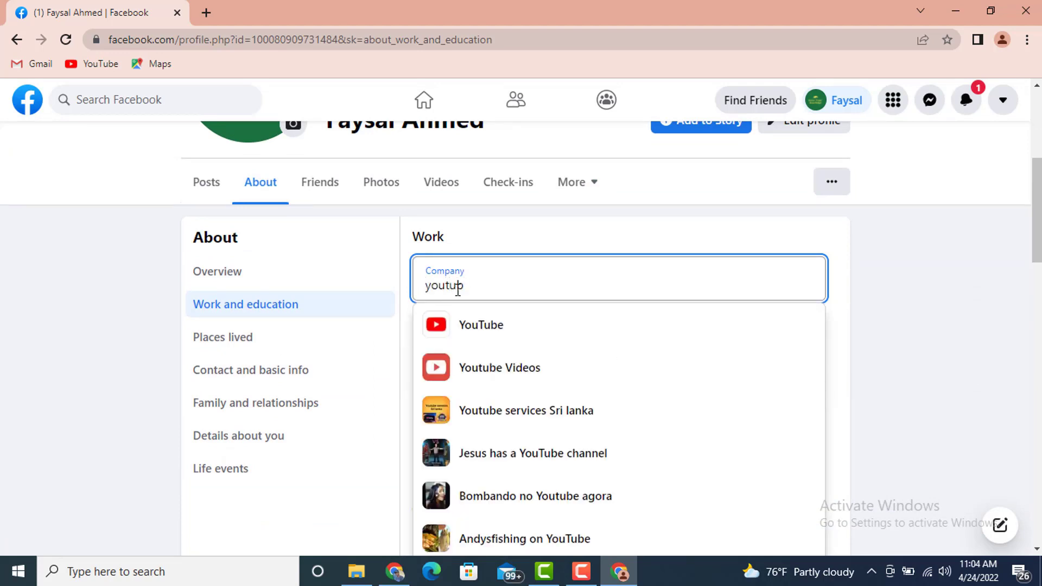
left_click(477, 326)
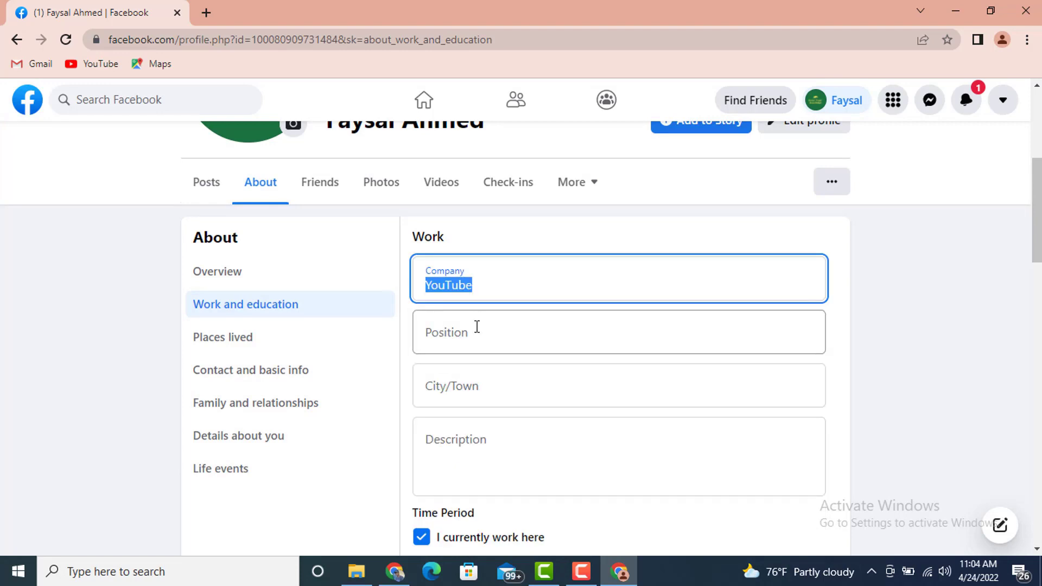
left_click(467, 337)
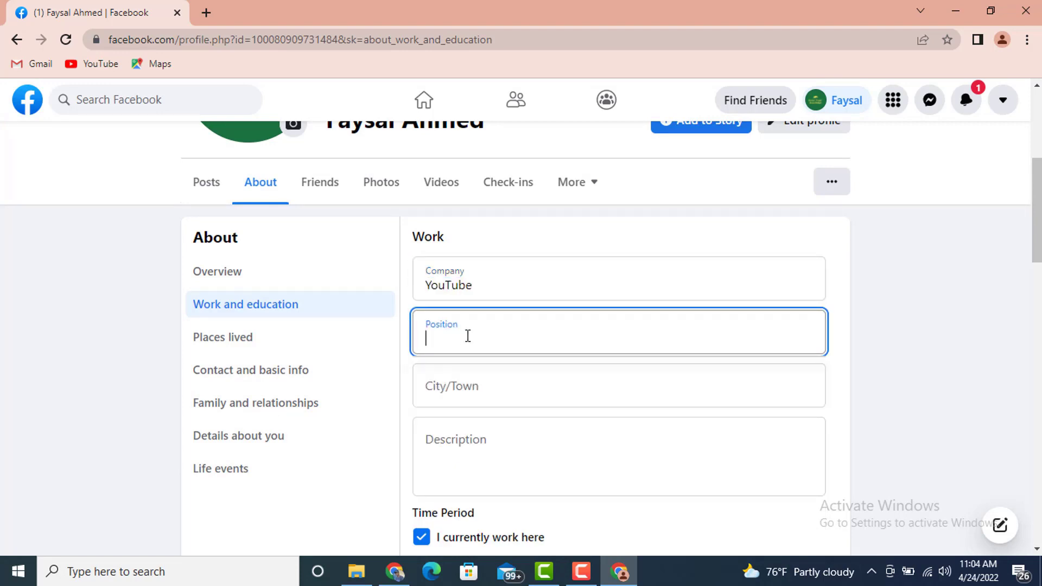
- Set position Content Creator / Show Runner / On-Air Personality, city Dinajpur, and a YouTuber description
type("contec")
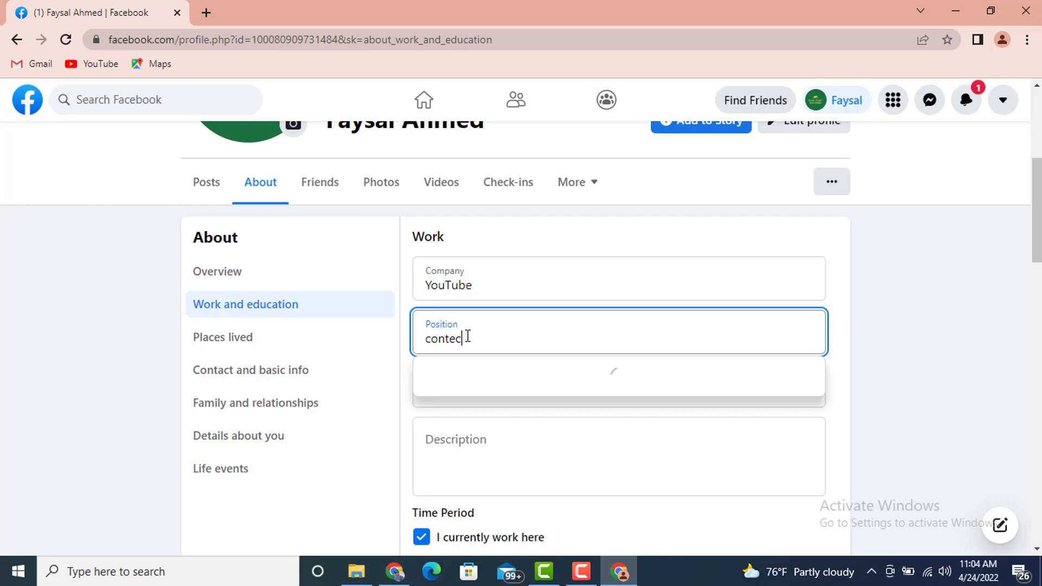
key("BackSpace")
type("nt")
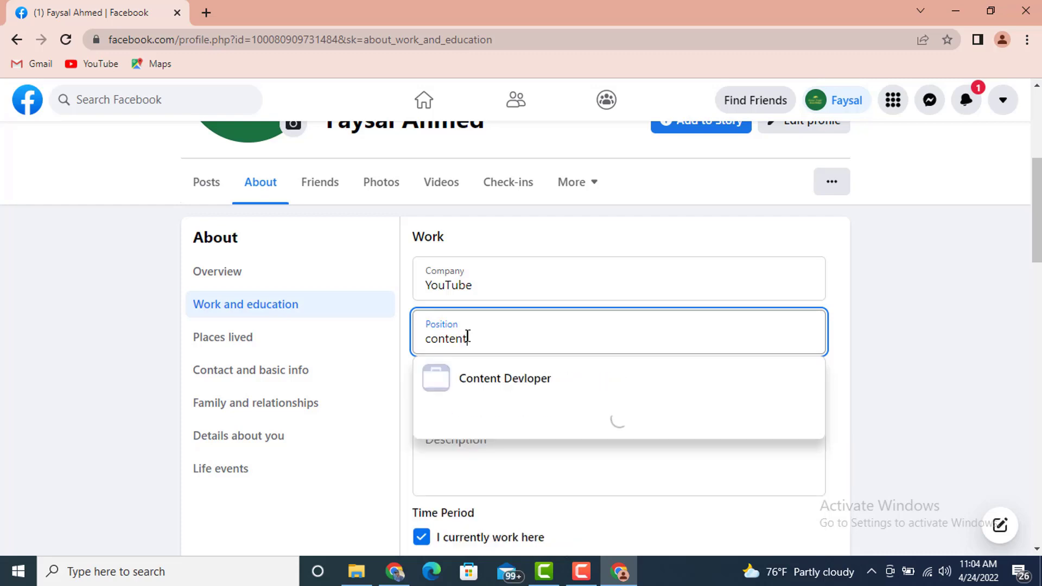
type(" c")
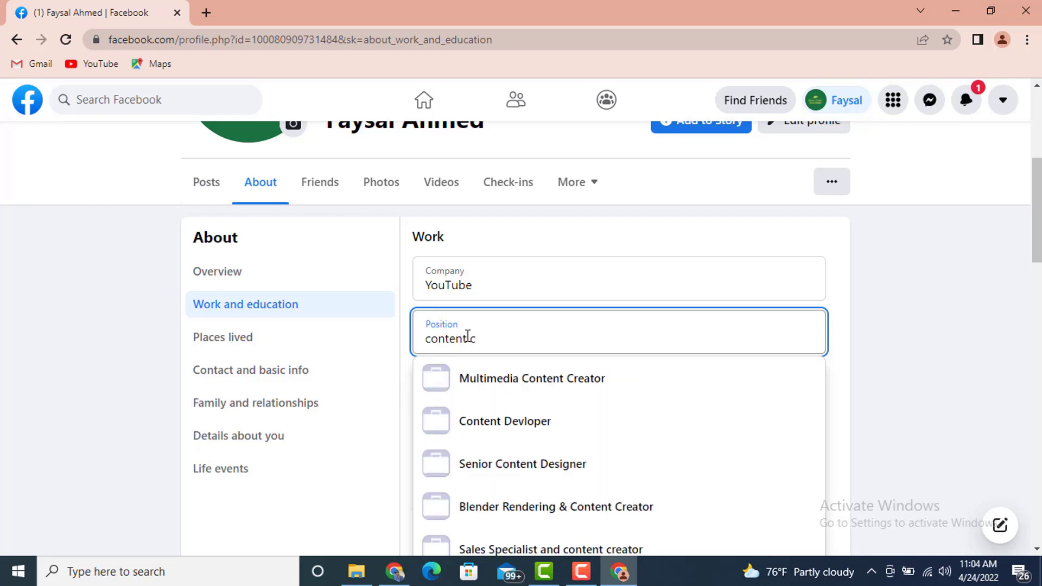
type("rea")
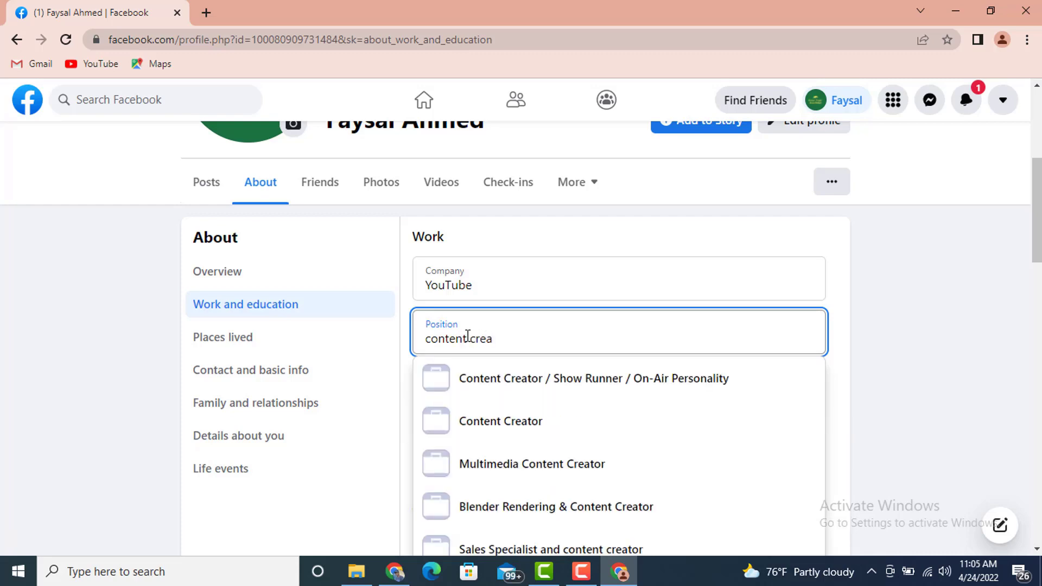
left_click(508, 391)
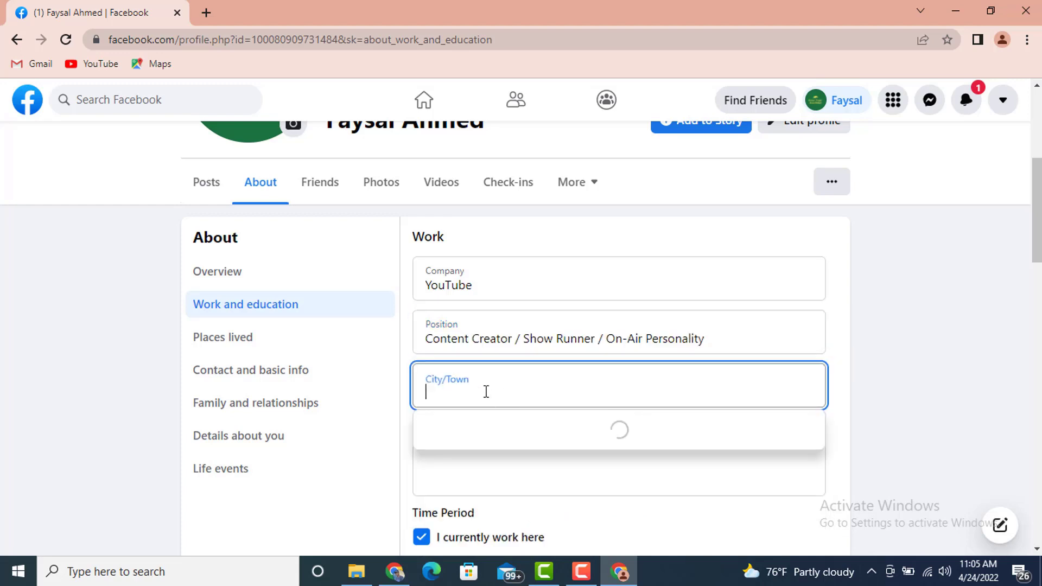
type("Dinajpur")
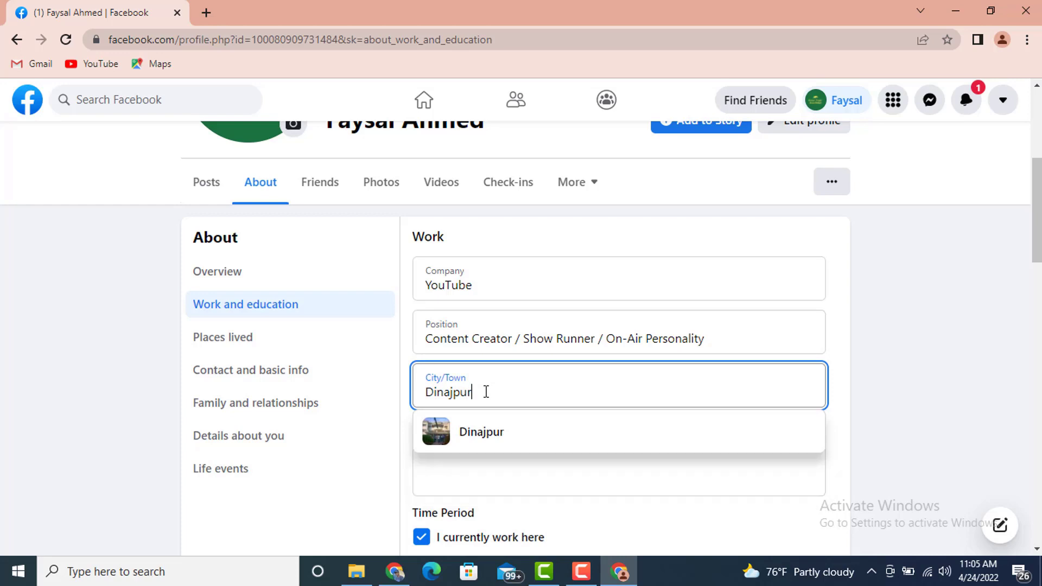
left_click(514, 434)
left_click(495, 461)
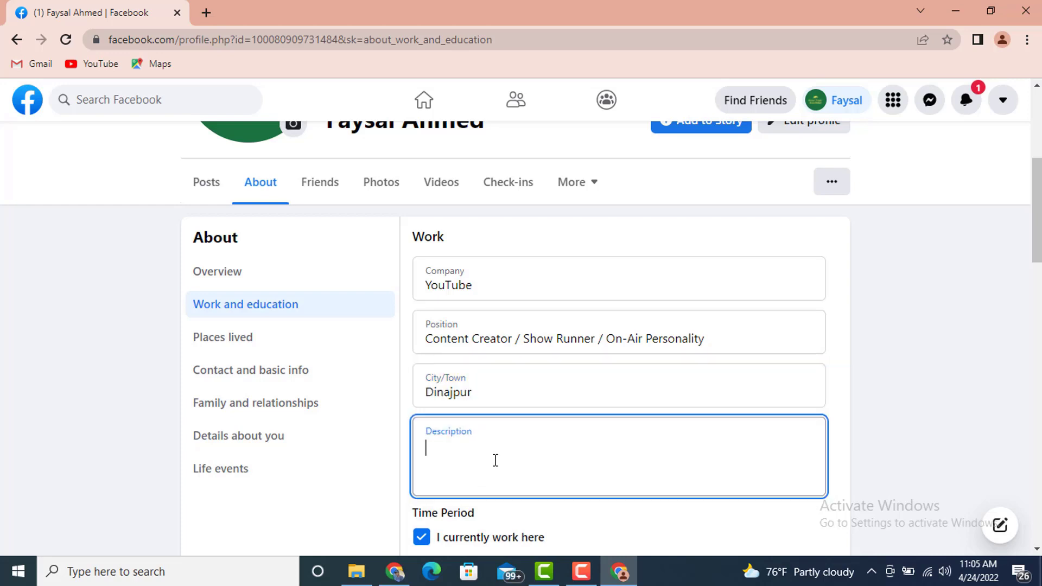
scroll(495, 458, "down", 3)
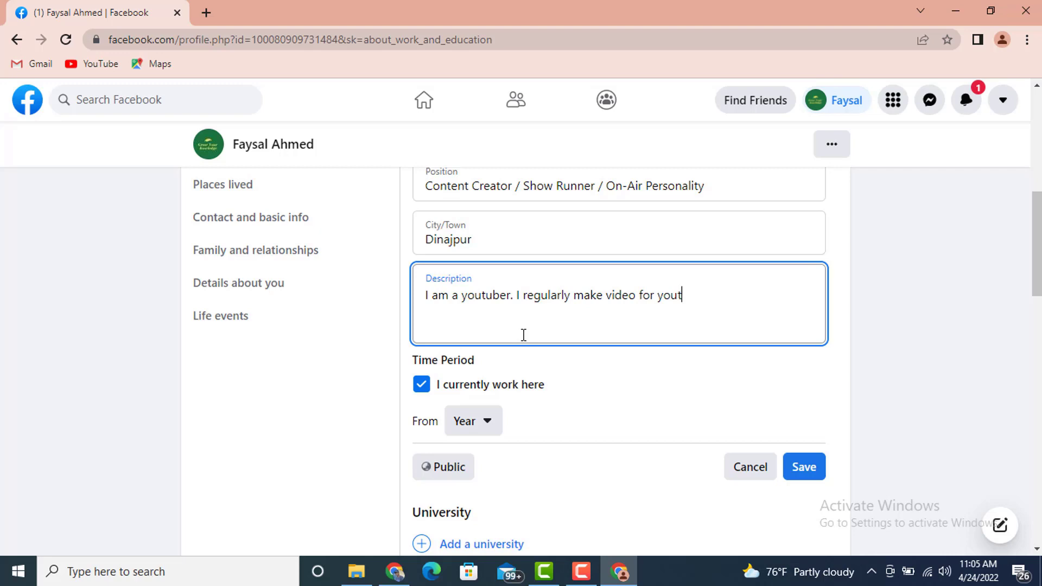
type("ube.")
- Save the YouTube job, share it to News Feed, and like the 'Started new job at YouTube' post
left_click(803, 467)
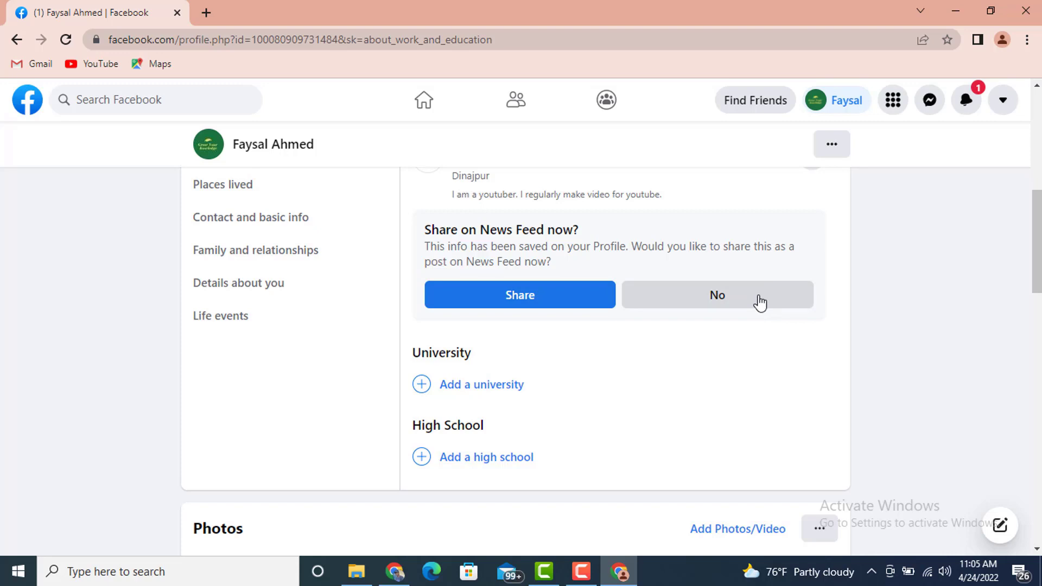
left_click(560, 300)
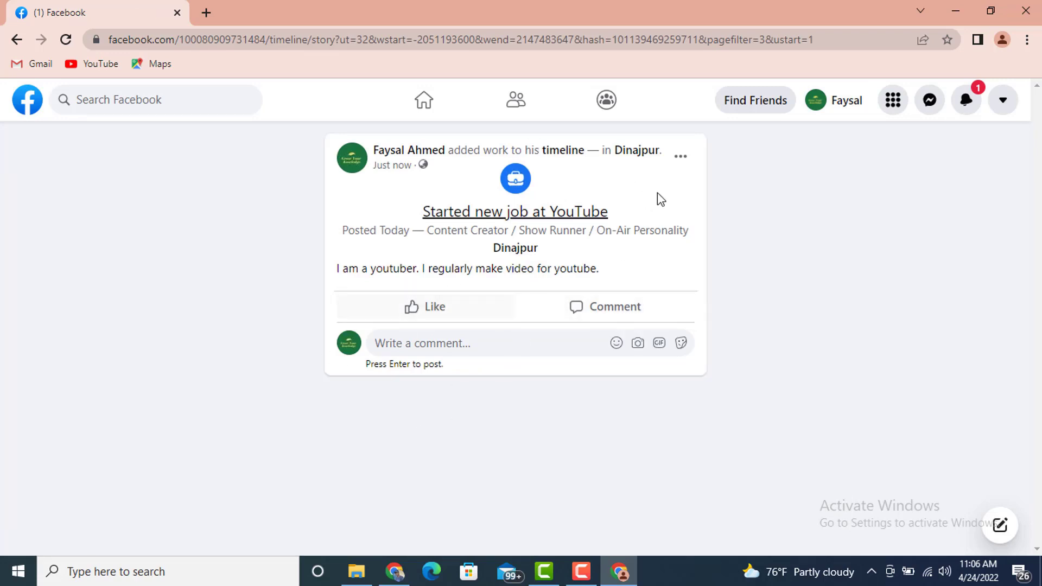
left_click(453, 309)
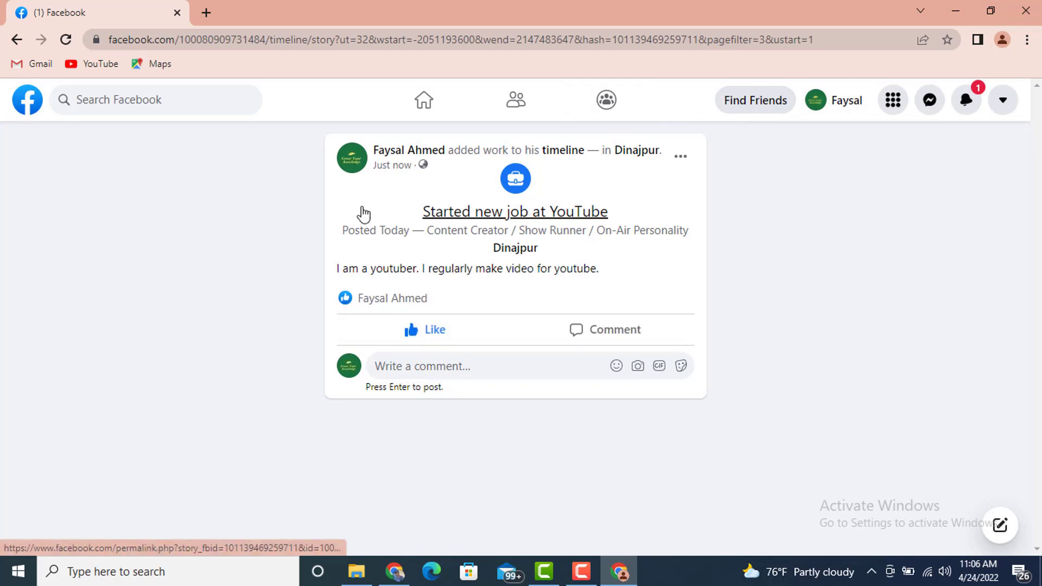
- Return to the profile, open the Intro details editor, and go to Places lived
left_click(829, 112)
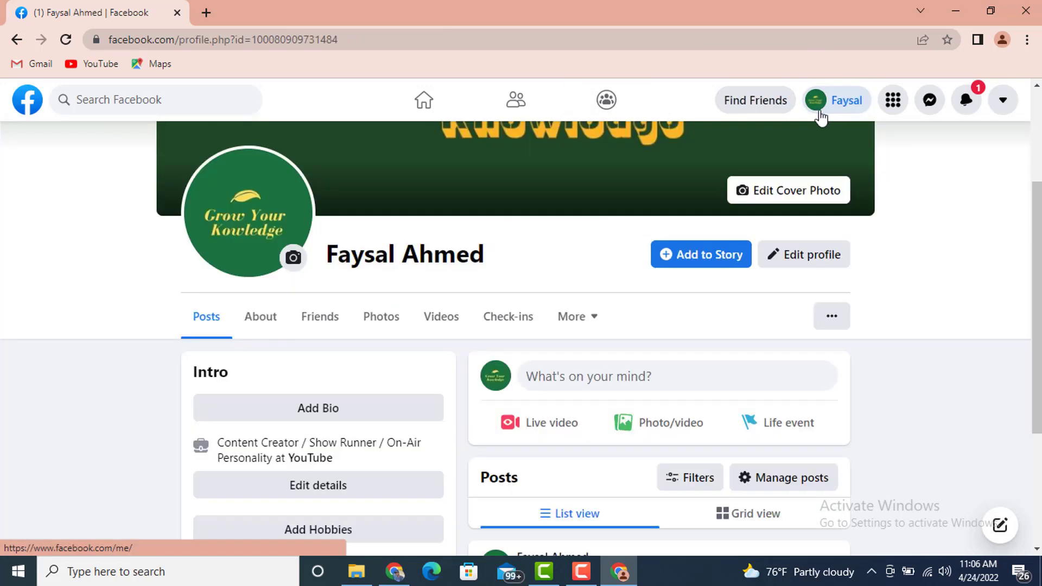
left_click(798, 254)
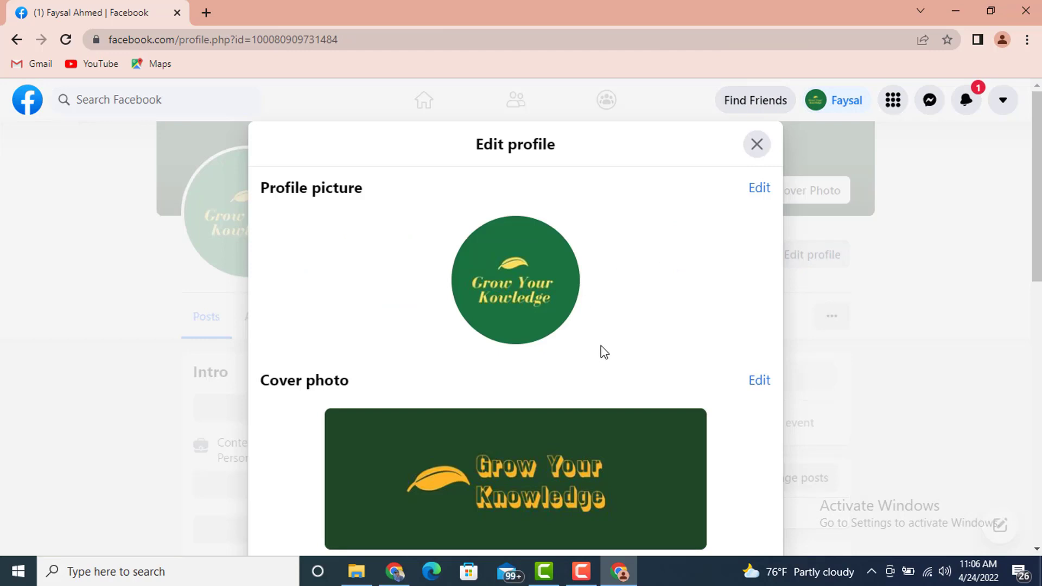
scroll(601, 340, "down", 10)
scroll(430, 313, "up", 3)
scroll(431, 313, "up", 1)
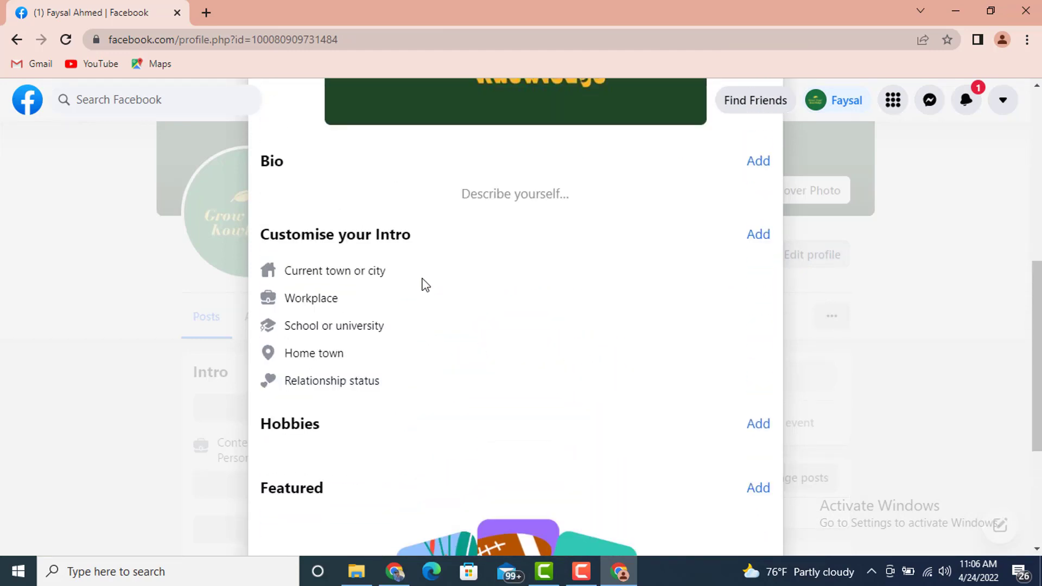
left_click(757, 236)
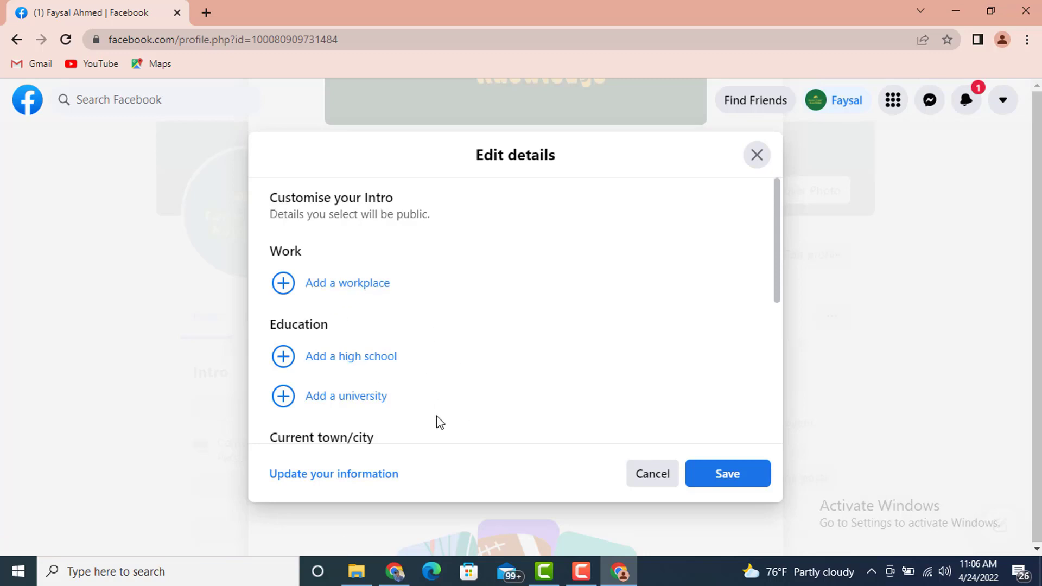
scroll(439, 423, "down", 3)
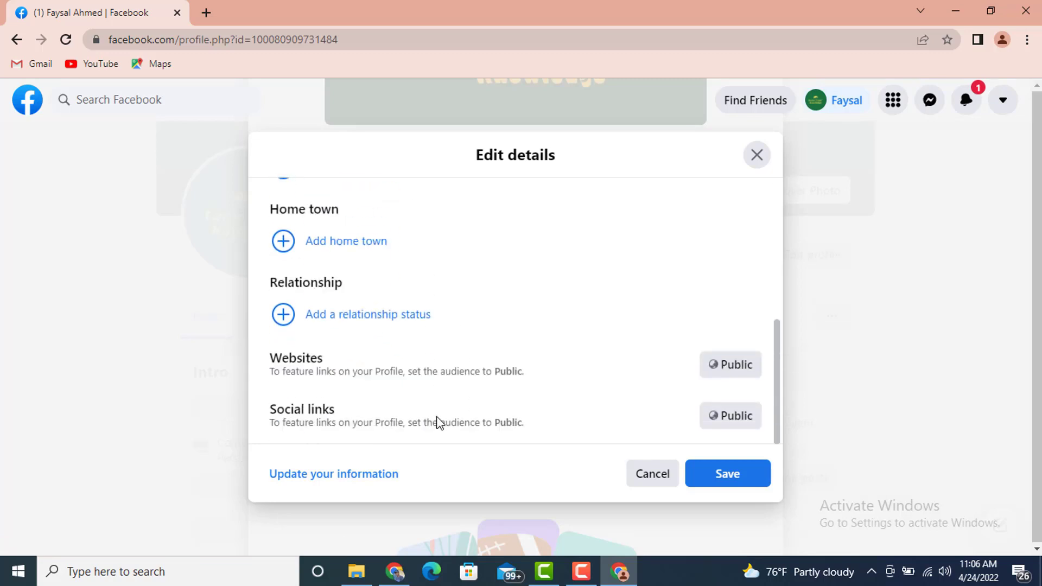
scroll(437, 417, "up", 2)
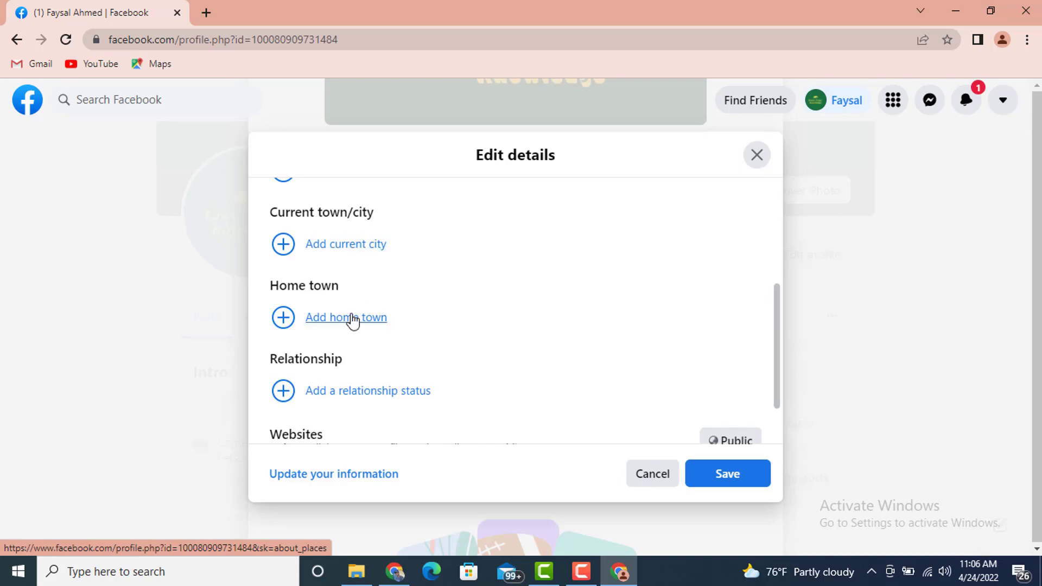
left_click(350, 319)
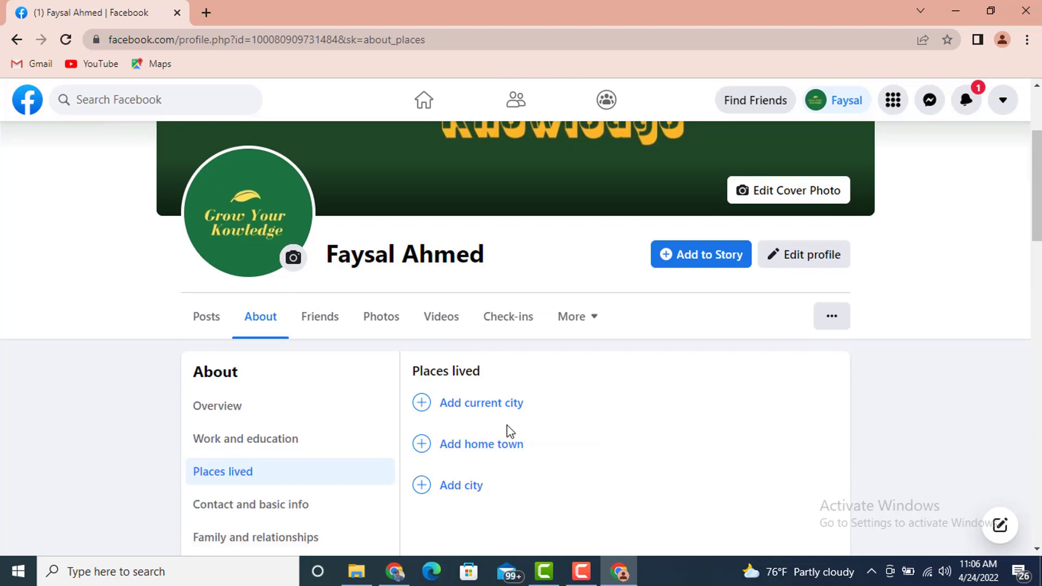
- Add and save Dinajpur as the current city
scroll(502, 421, "down", 4)
scroll(502, 400, "up", 3)
scroll(456, 395, "down", 1)
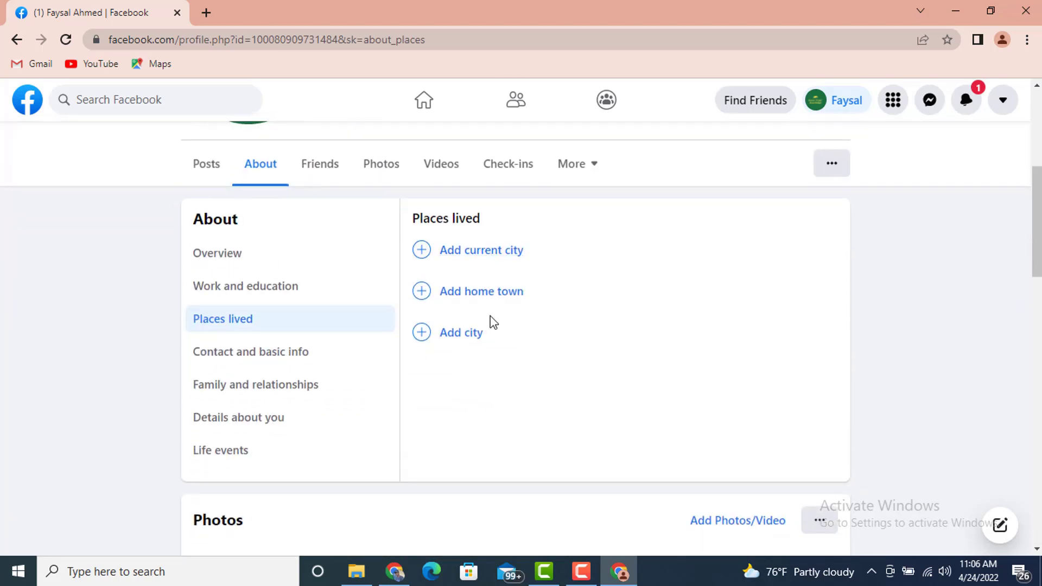
left_click(495, 260)
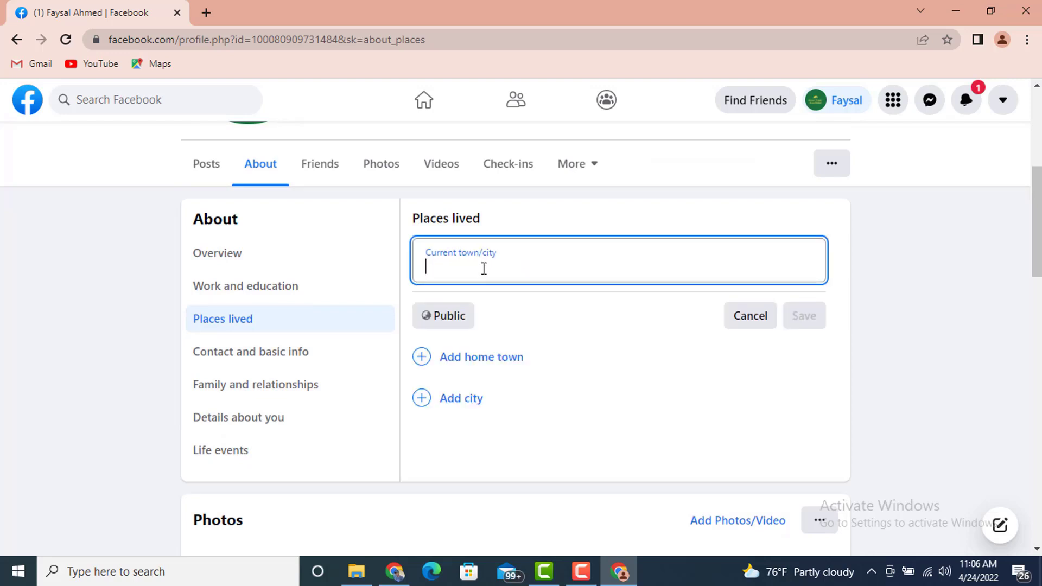
type("Dina")
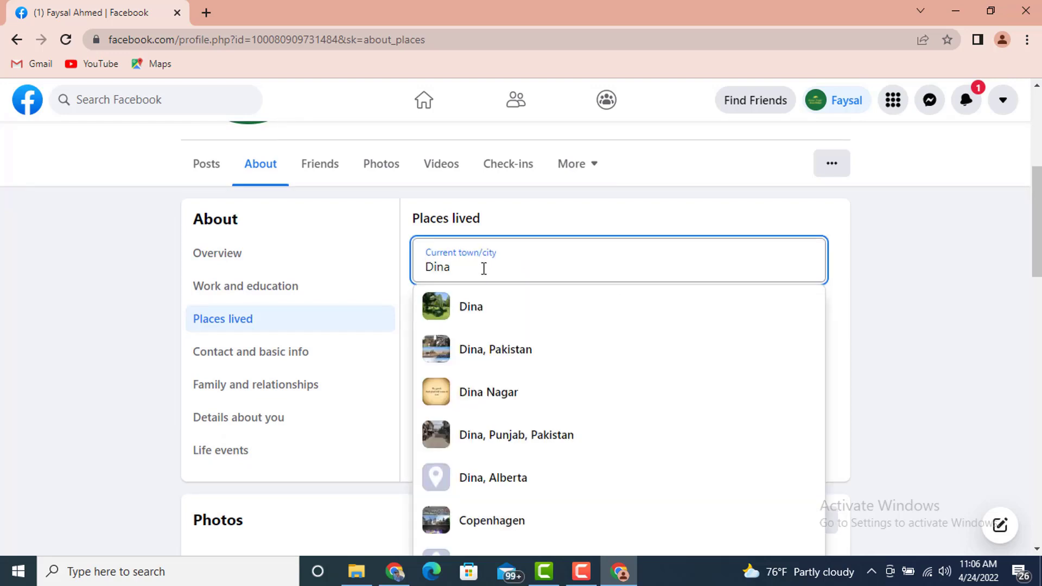
type("jpur")
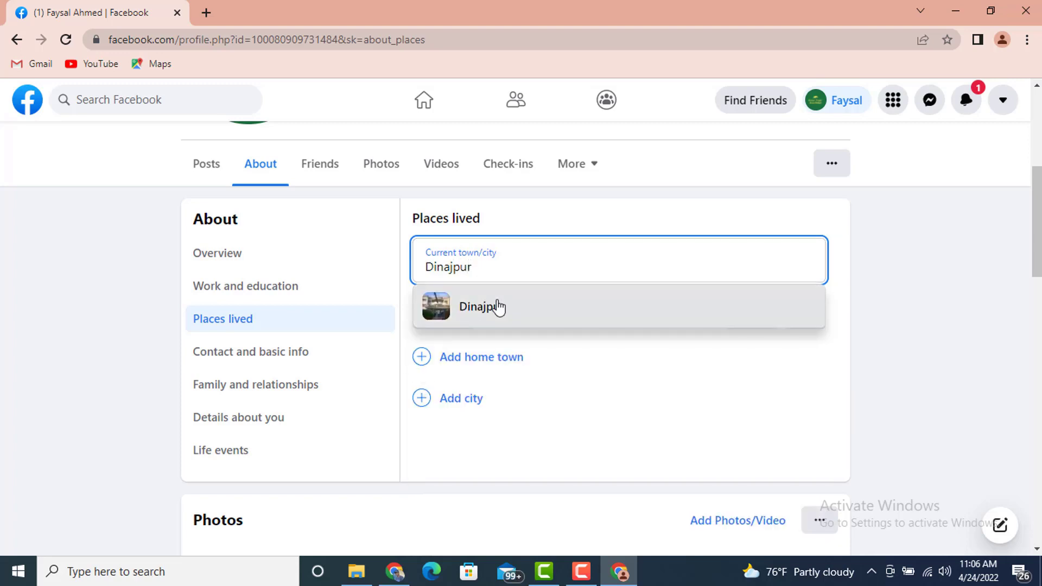
left_click(498, 307)
left_click(806, 315)
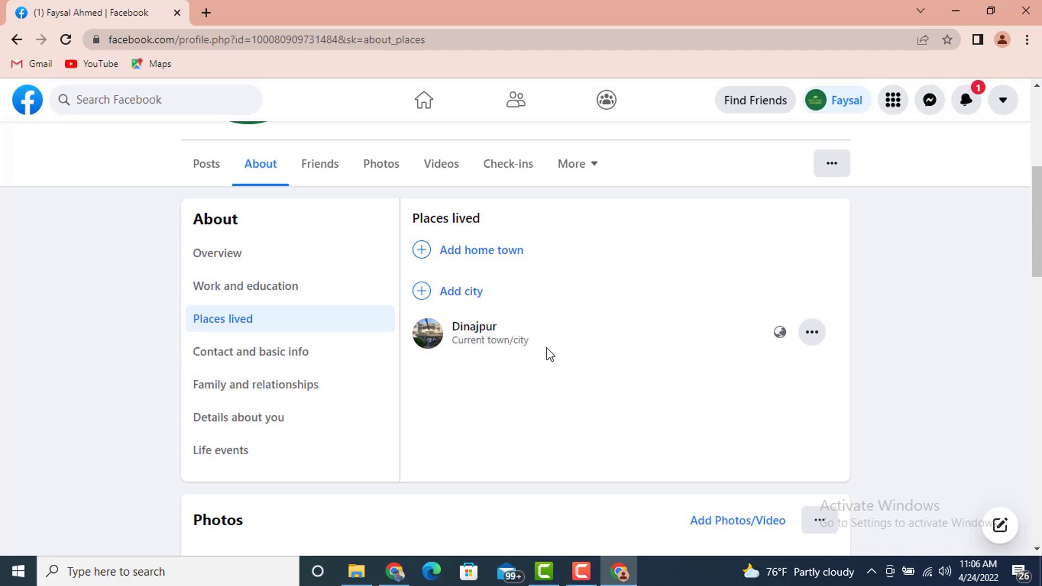
- Add and save Nawabganj, Rājshāhi, Bangladesh as the home town
left_click(479, 251)
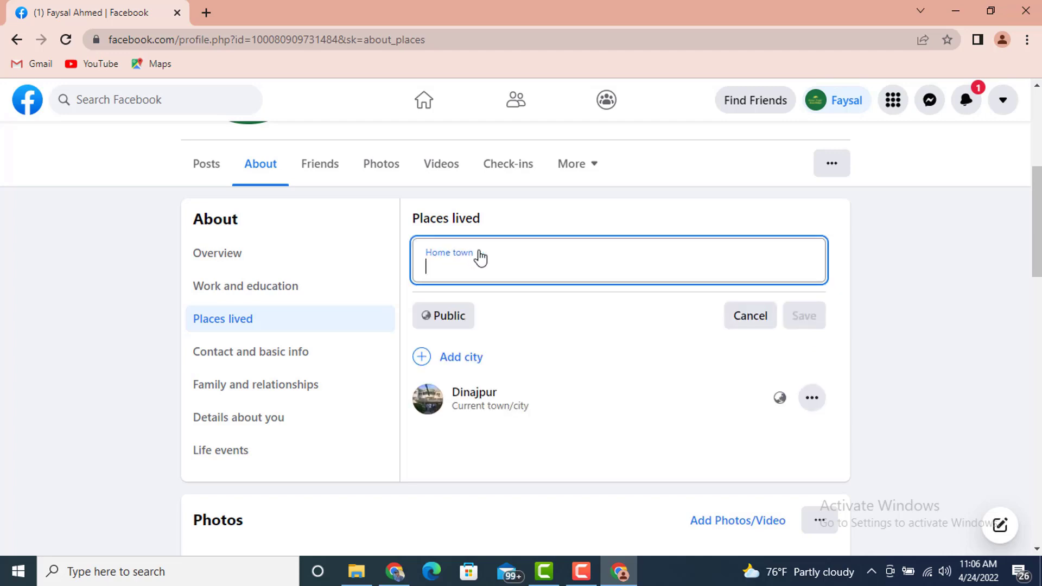
type("n")
type("Nawa")
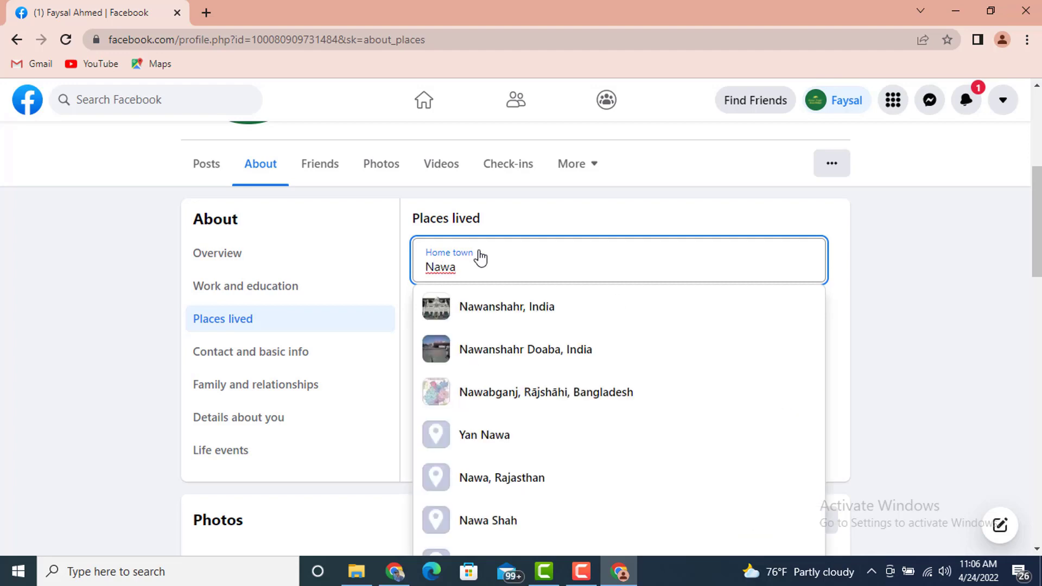
left_click(545, 391)
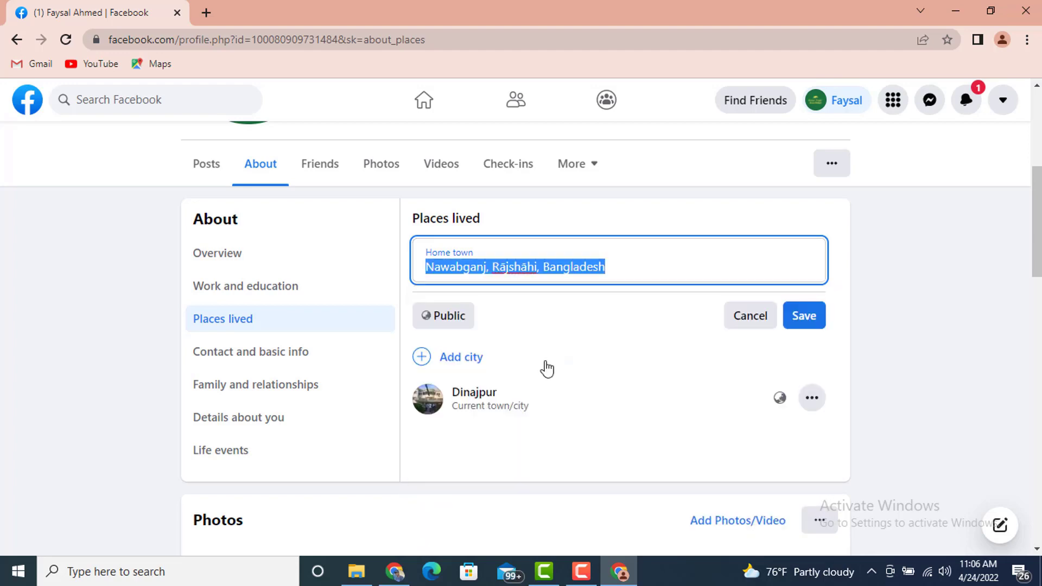
left_click(803, 319)
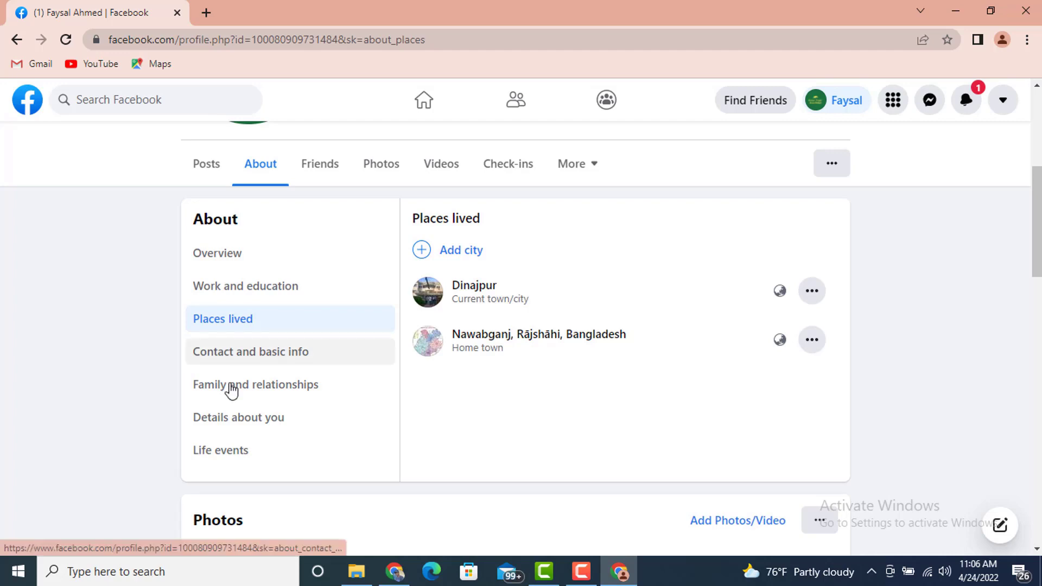
left_click(277, 357)
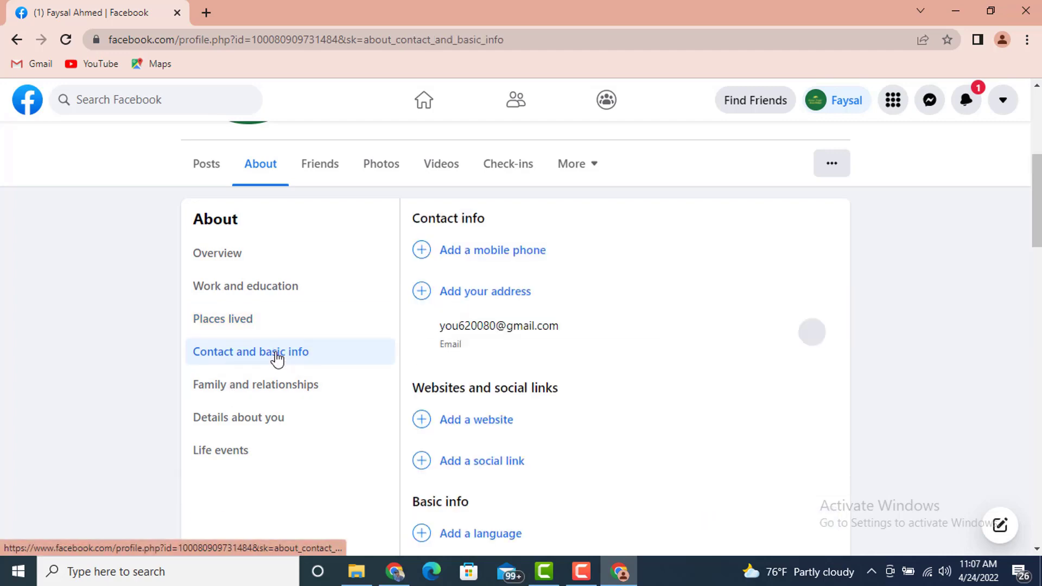
left_click(497, 253)
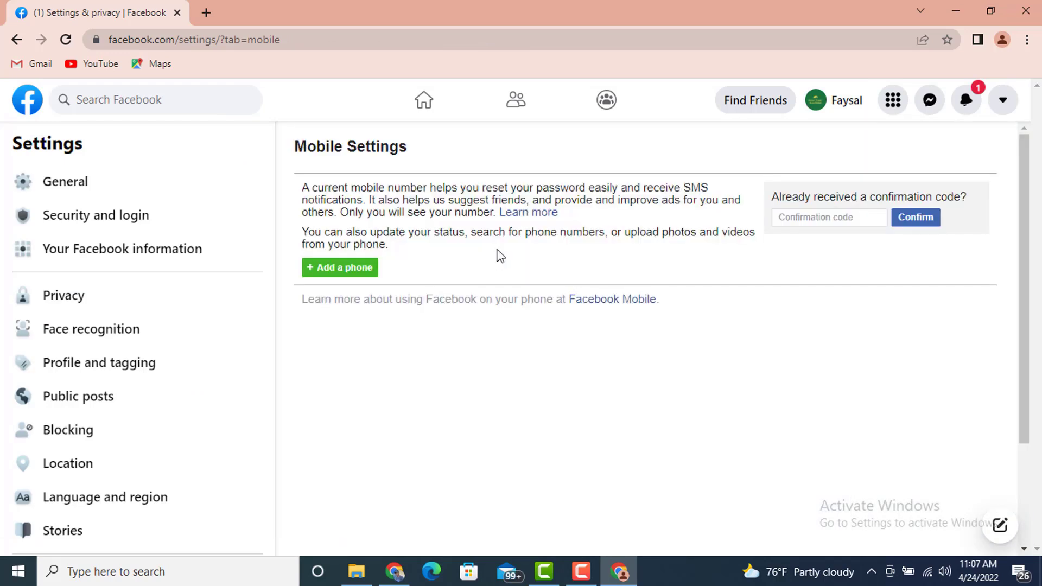
left_click(17, 39)
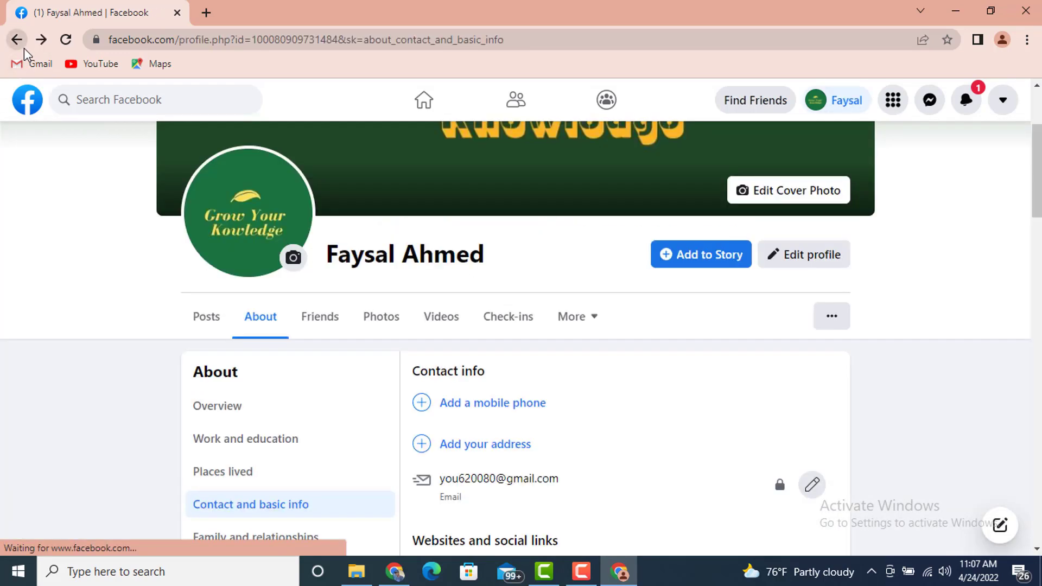
scroll(431, 448, "down", 3)
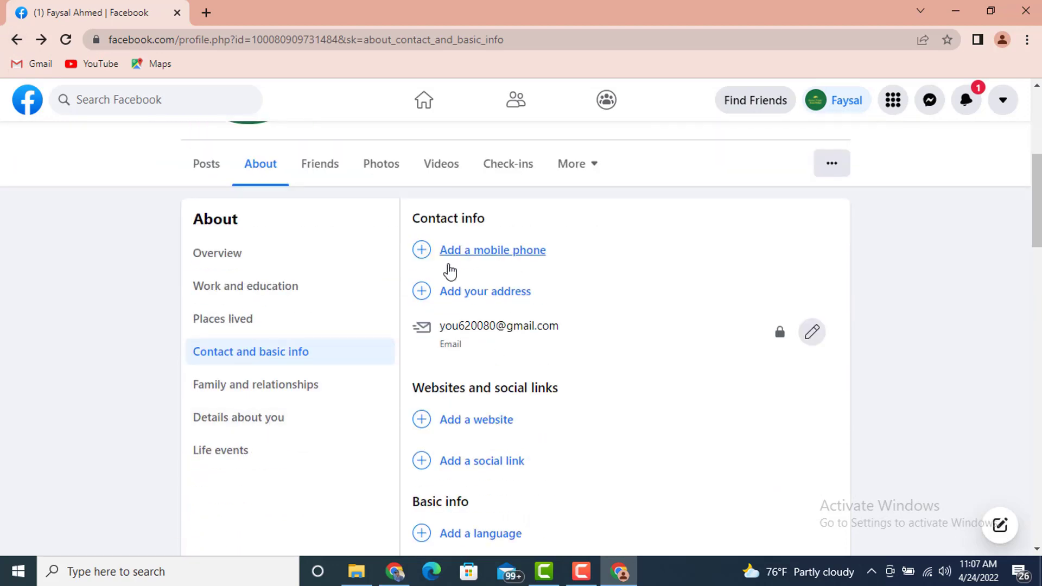
- Add a contact address with the street, Dinajpur as city, and a postcode, then save
left_click(490, 296)
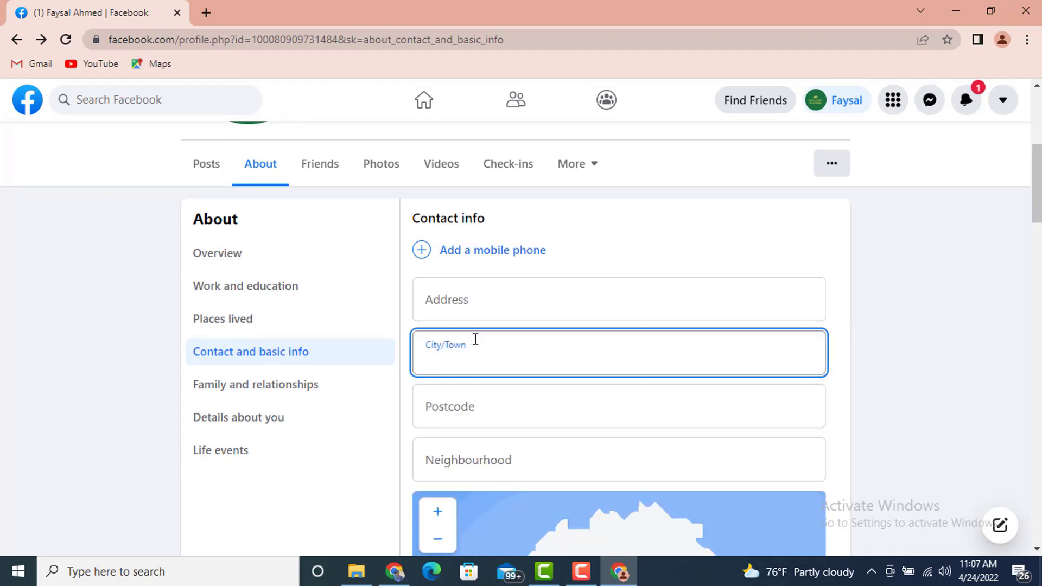
left_click(478, 299)
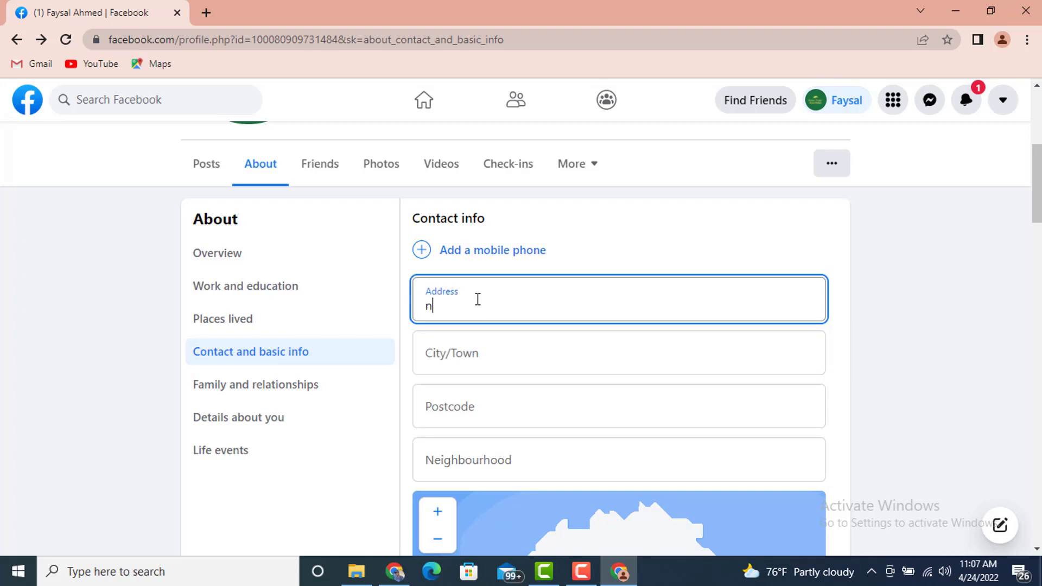
type("nawabgonj, Dinajpur")
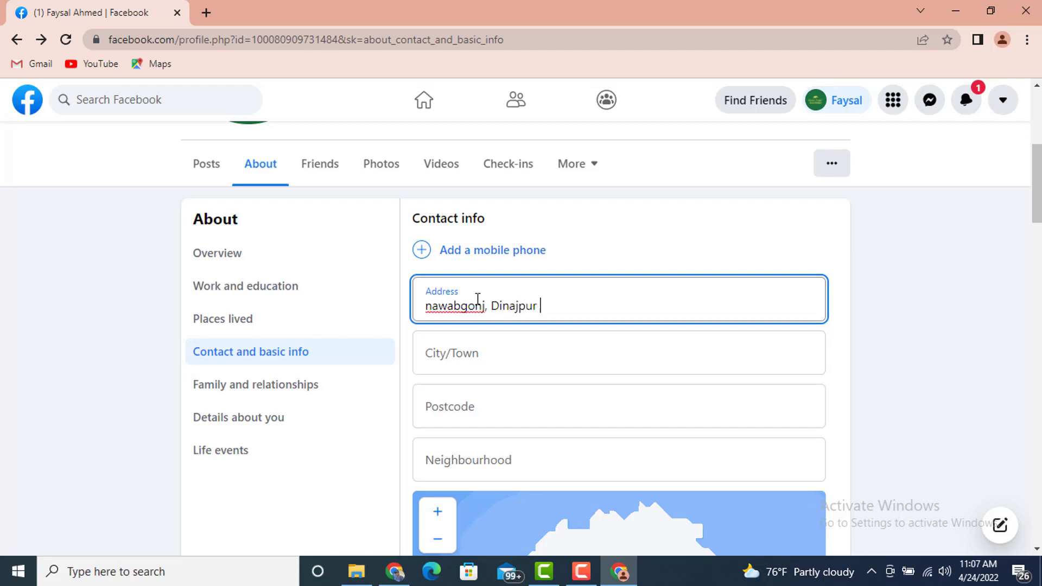
left_click(475, 349)
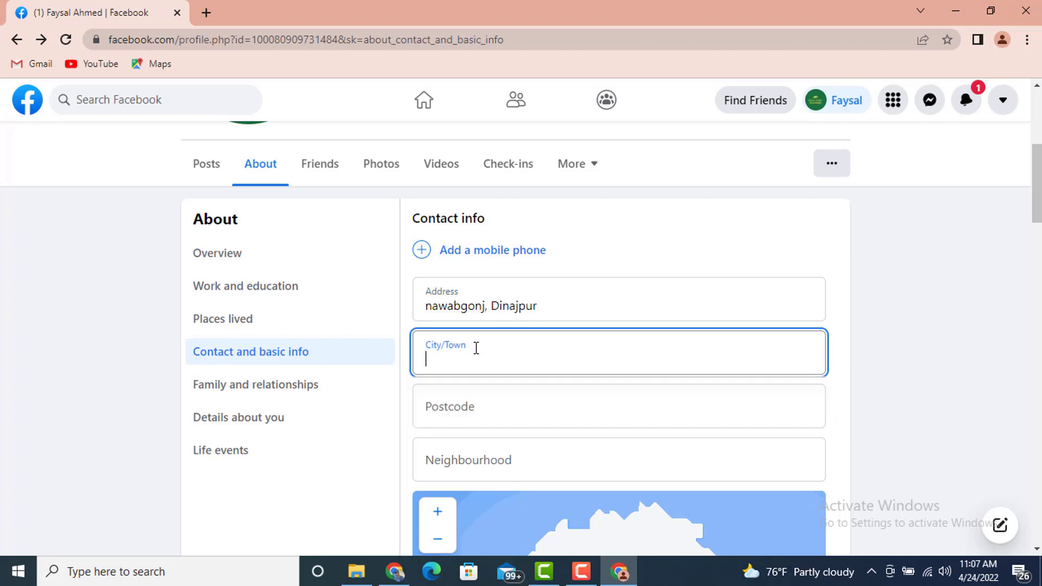
type("Dinajpur")
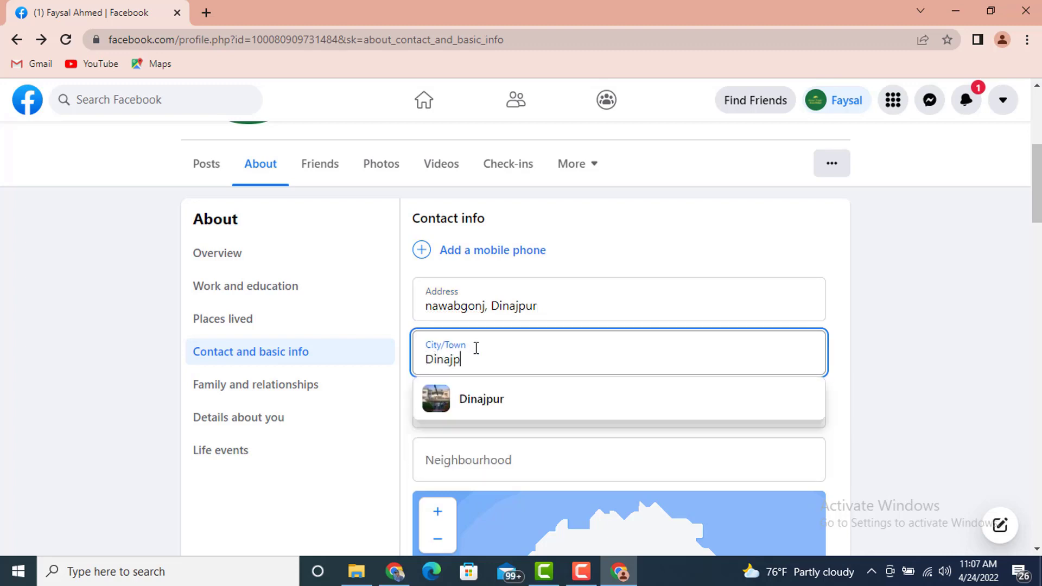
left_click(529, 416)
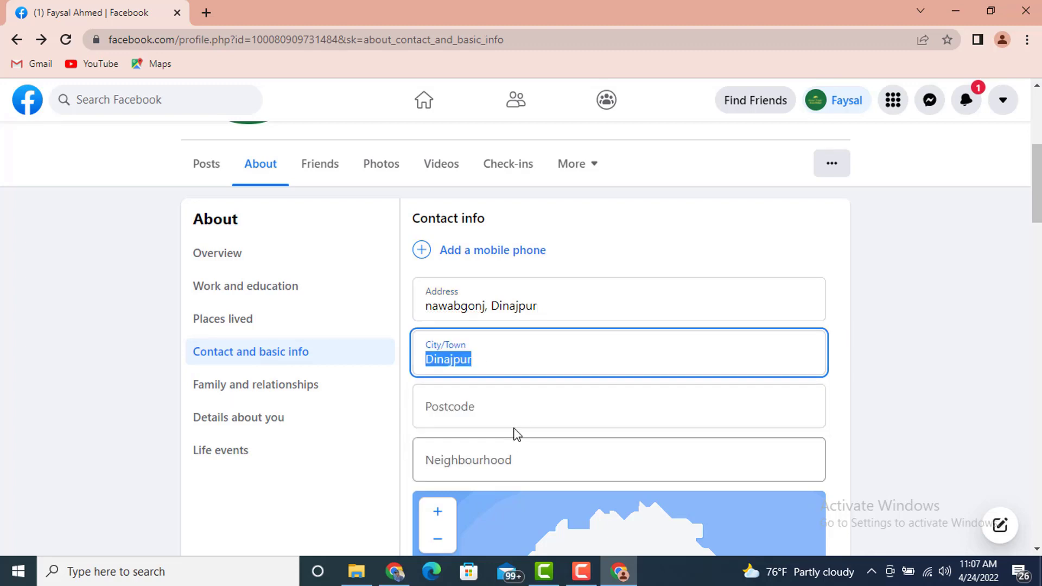
left_click(511, 415)
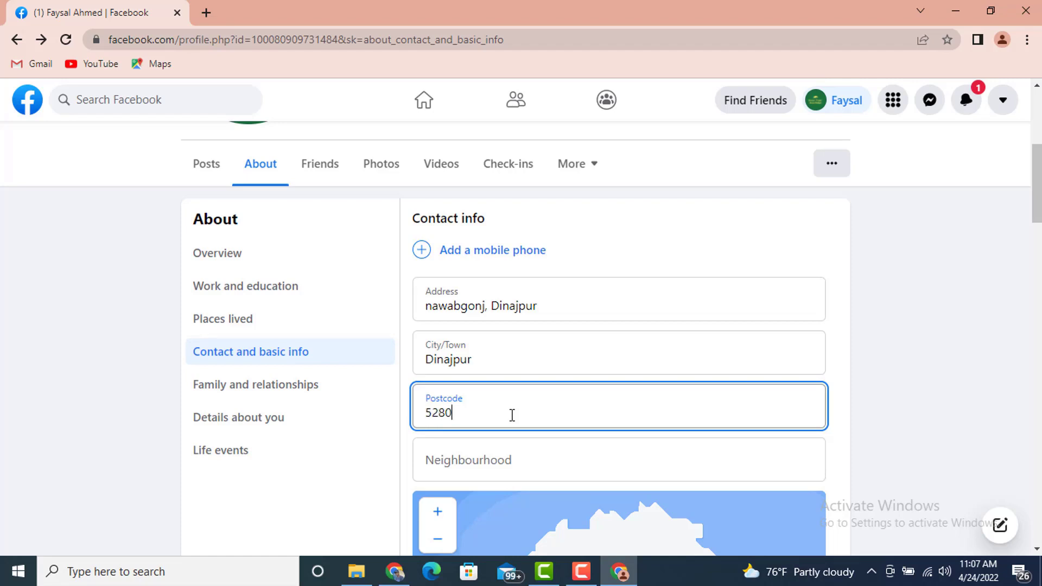
scroll(510, 460, "down", 3)
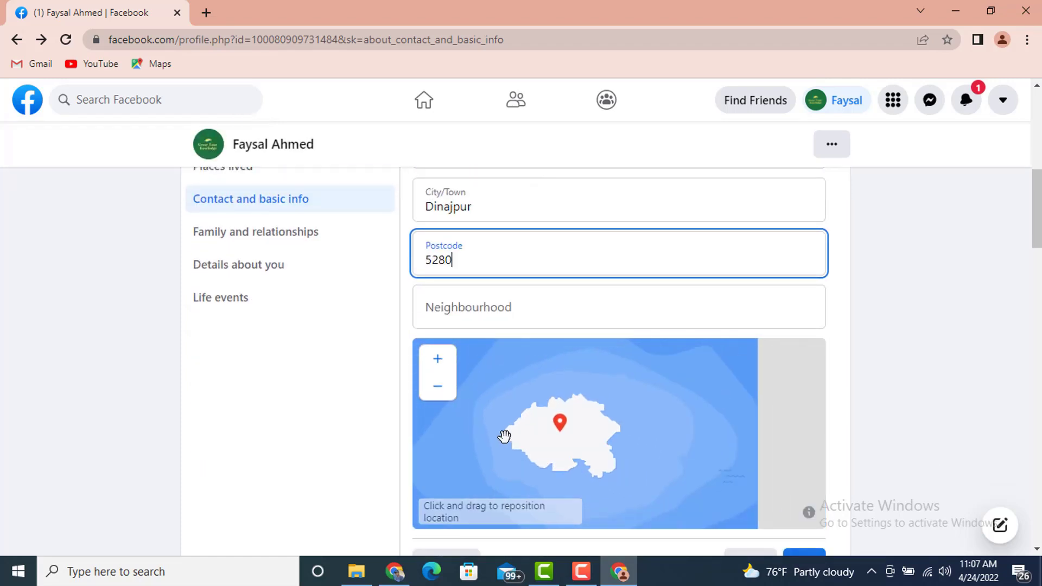
scroll(564, 433, "down", 1)
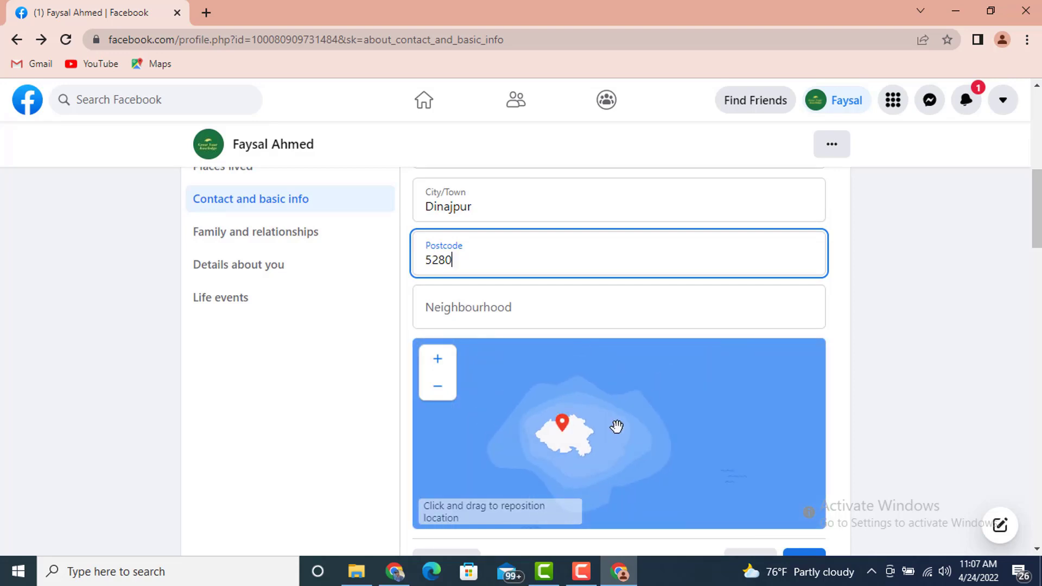
scroll(280, 453, "down", 3)
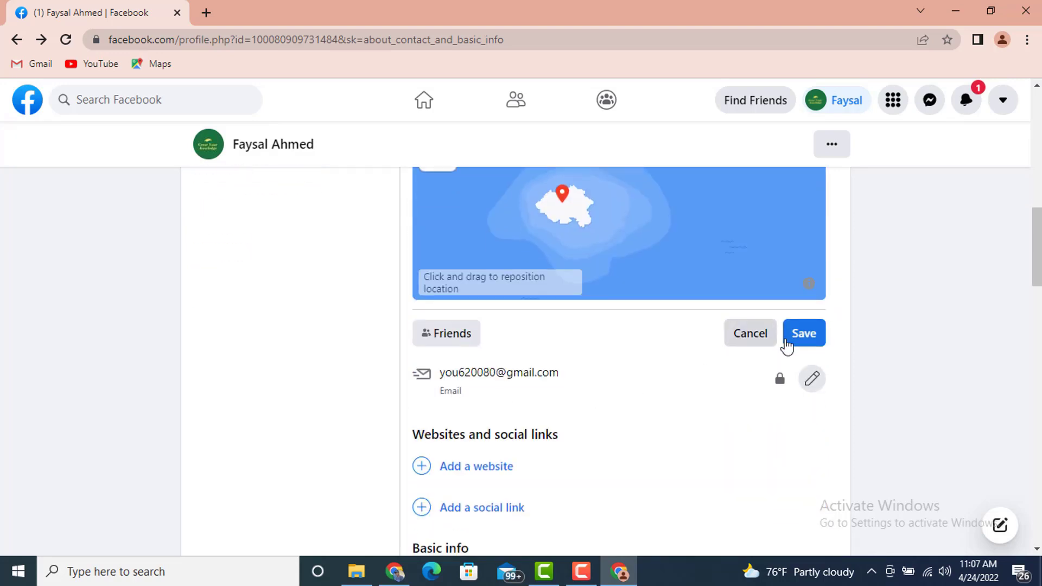
left_click(804, 338)
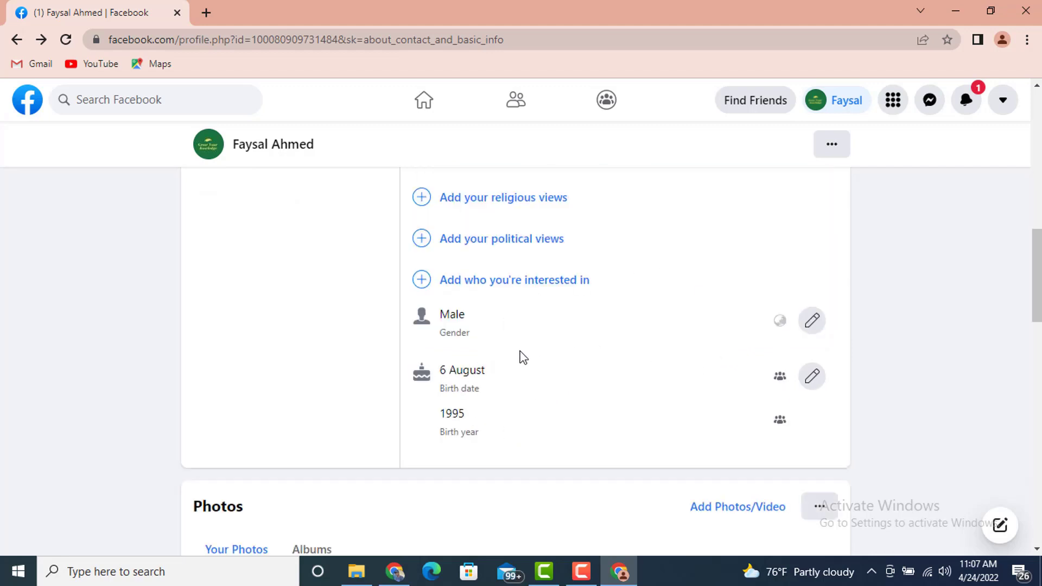
- Add a new social link entry with an empty username and open its network list, showing Instagram
scroll(496, 324, "up", 3)
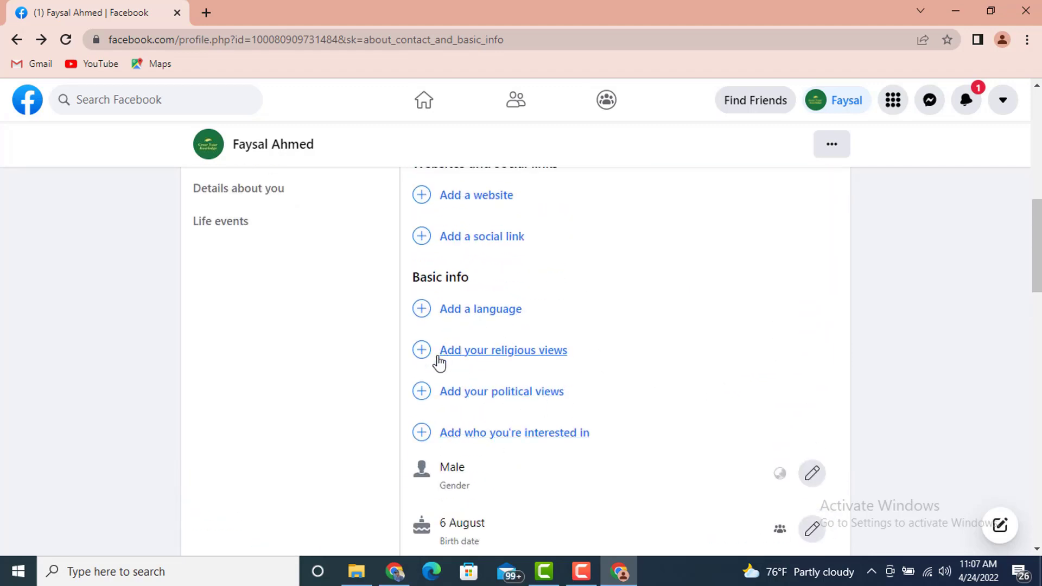
scroll(532, 405, "up", 6)
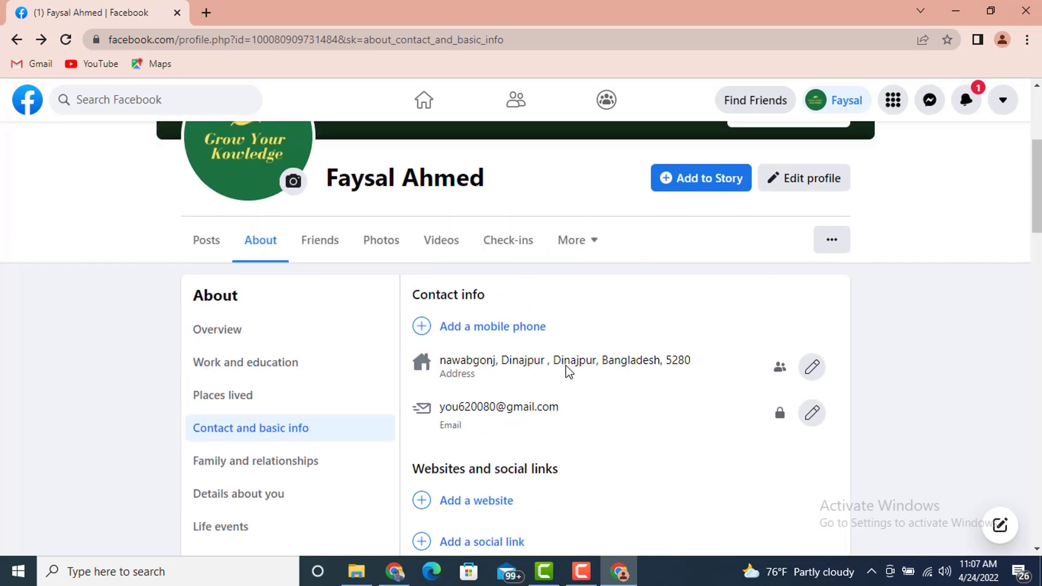
scroll(565, 366, "down", 5)
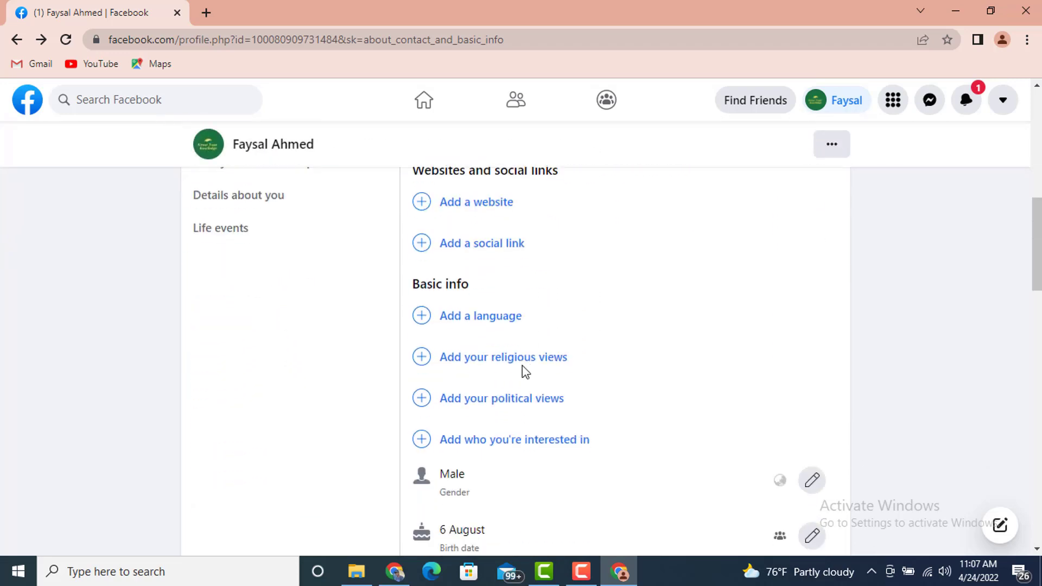
scroll(510, 372, "up", 2)
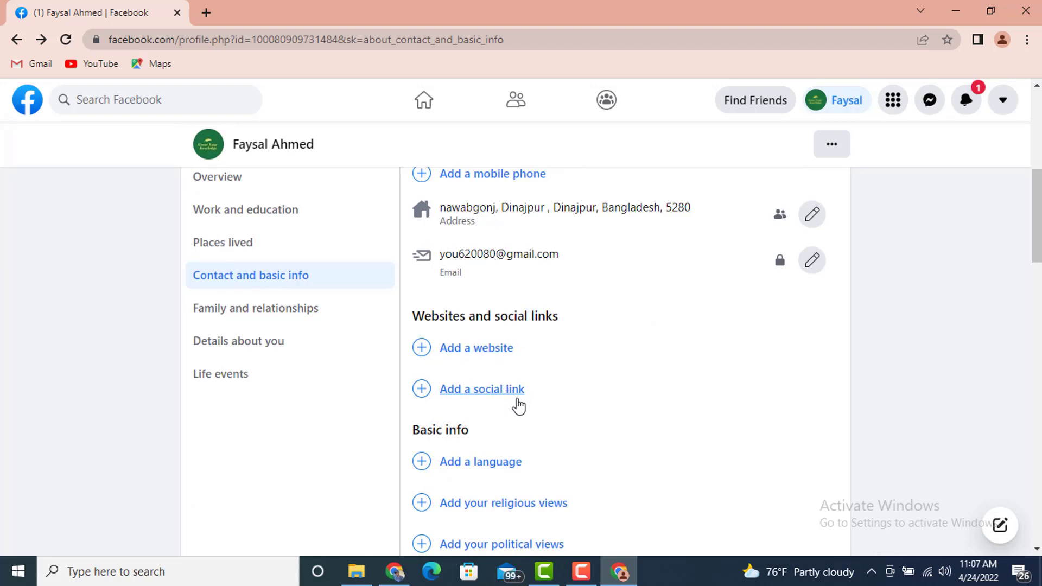
left_click(491, 389)
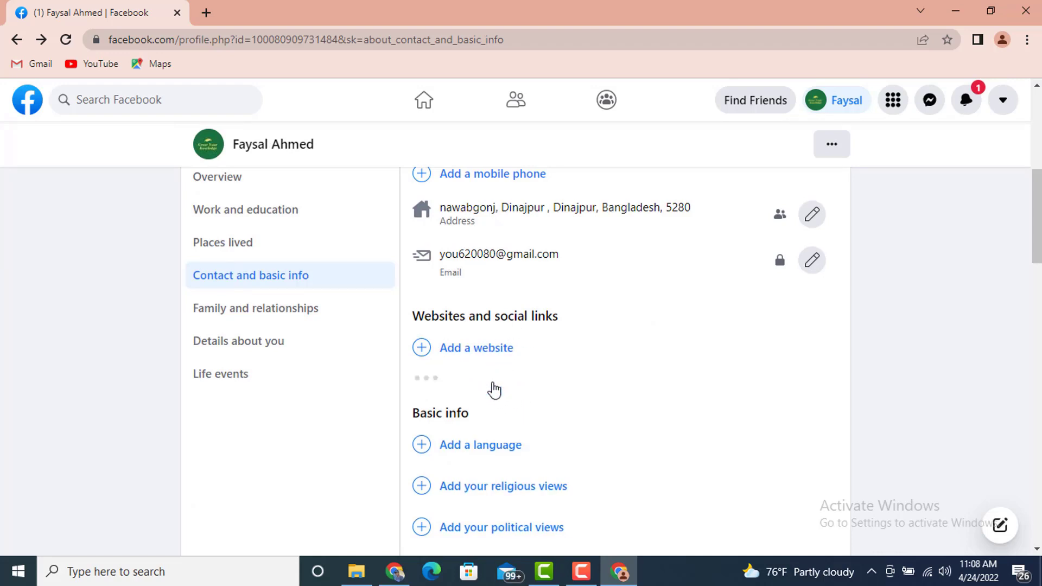
left_click(493, 389)
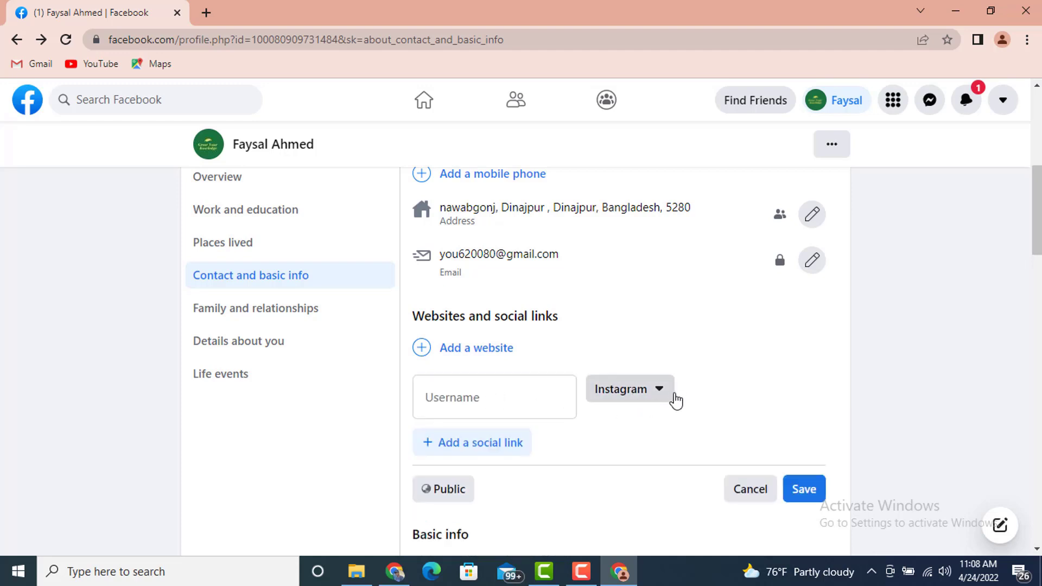
left_click(658, 400)
scroll(651, 461, "down", 2)
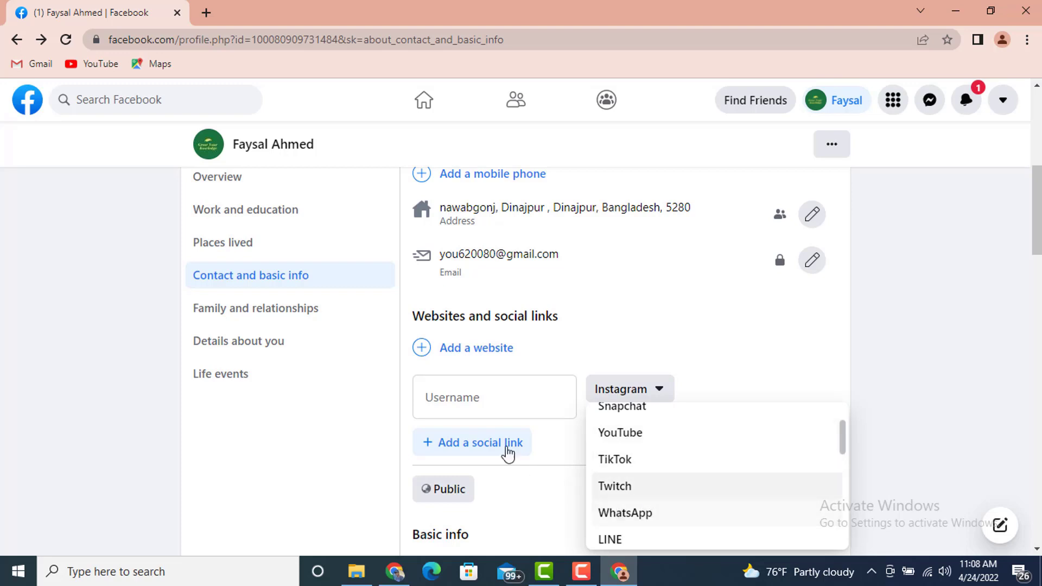
scroll(530, 374, "down", 3)
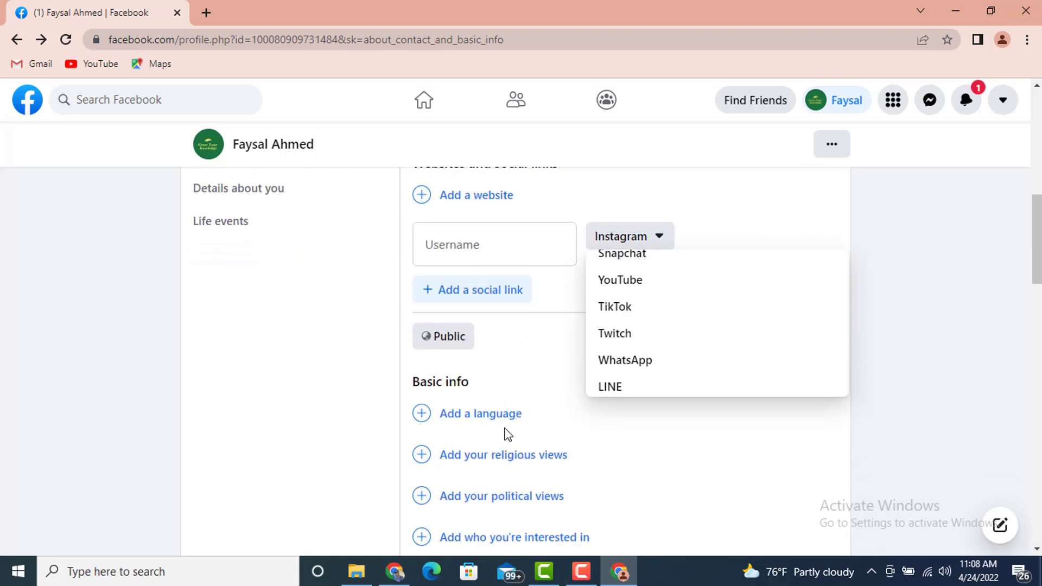
scroll(458, 420, "down", 2)
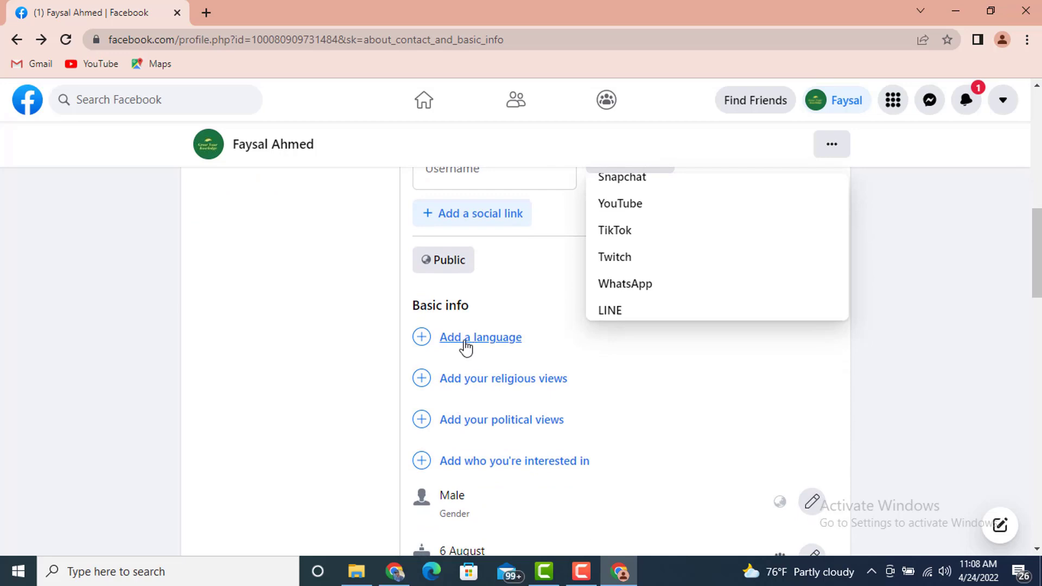
- Add Bangla as a language in Basic info, correcting the typos while typing
left_click(466, 345)
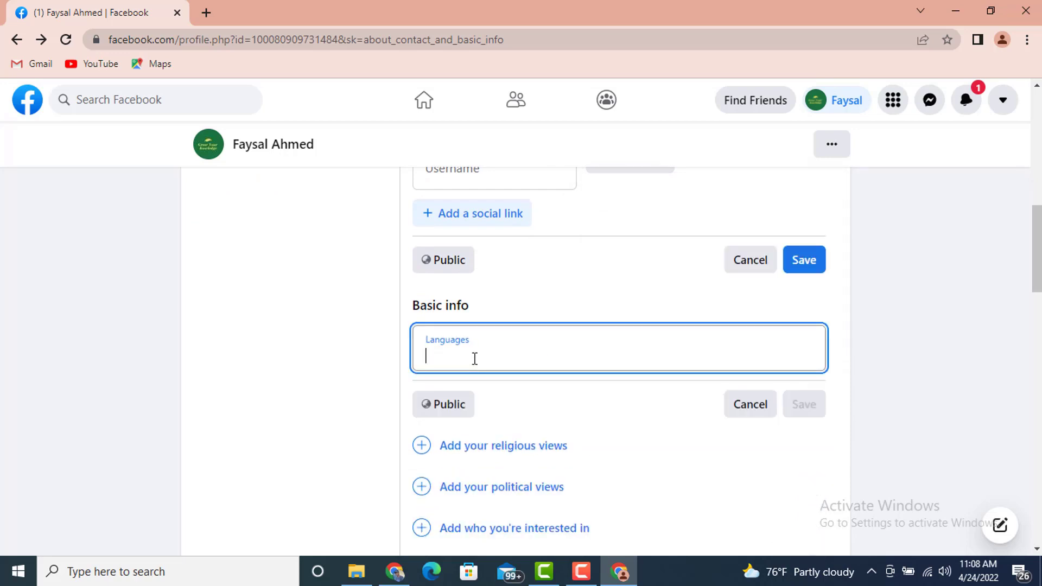
type("bagla")
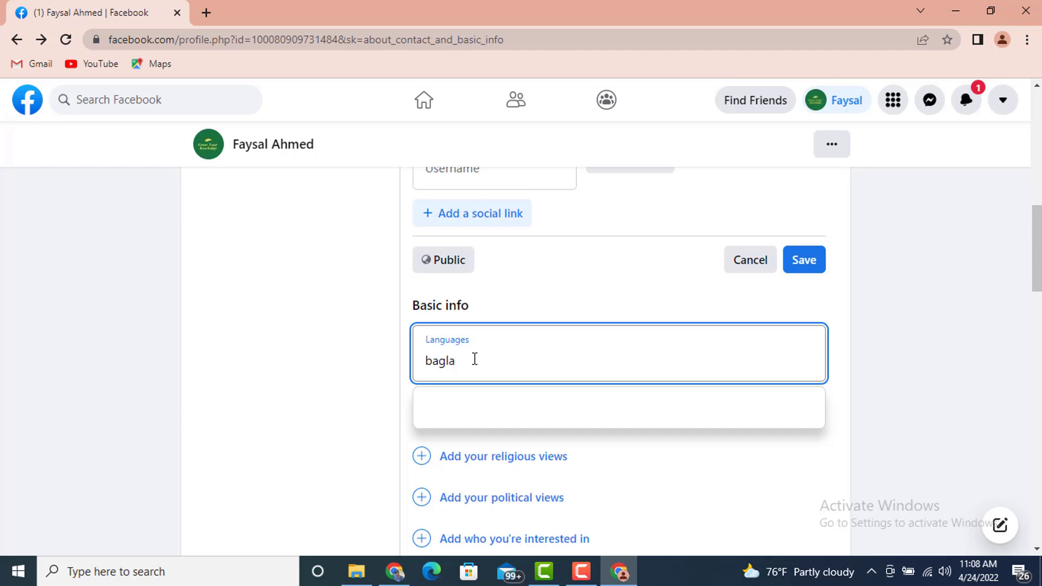
key("BackSpace")
key("BackSpace")
key("BackSpace")
type("ngl")
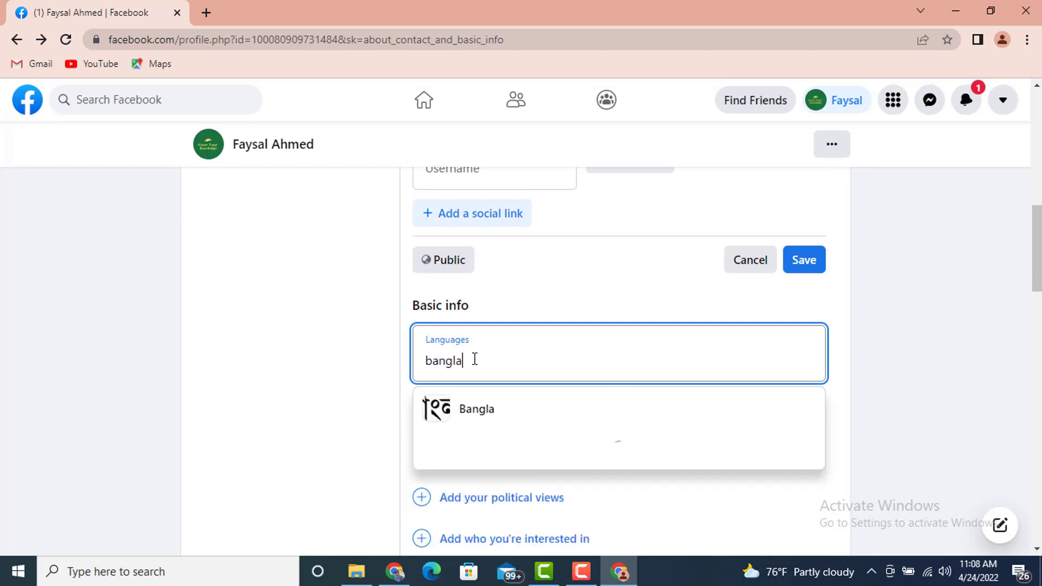
left_click(493, 409)
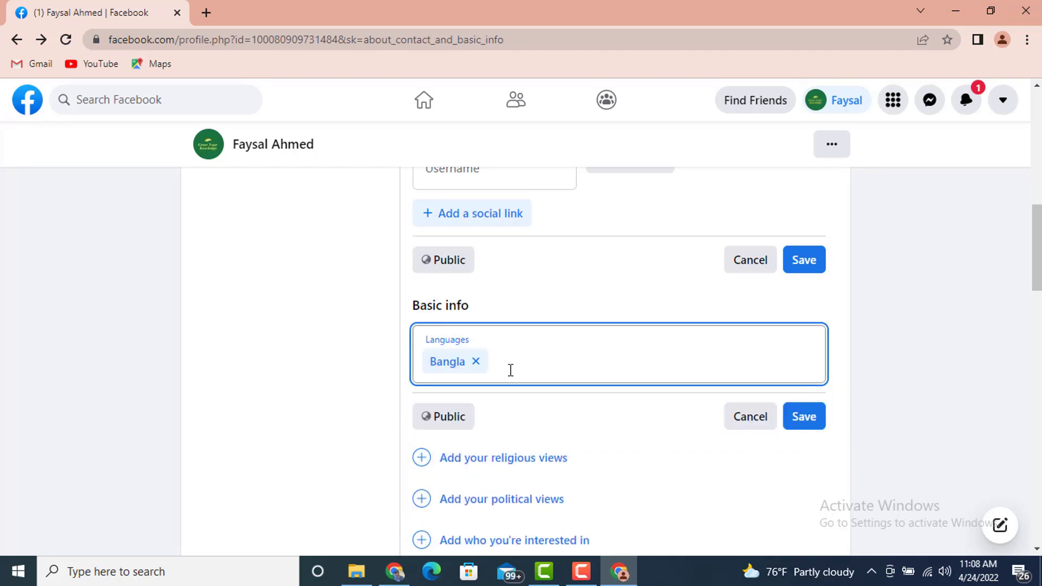
- Add English and Hindi as further languages and save the language list
type("ein")
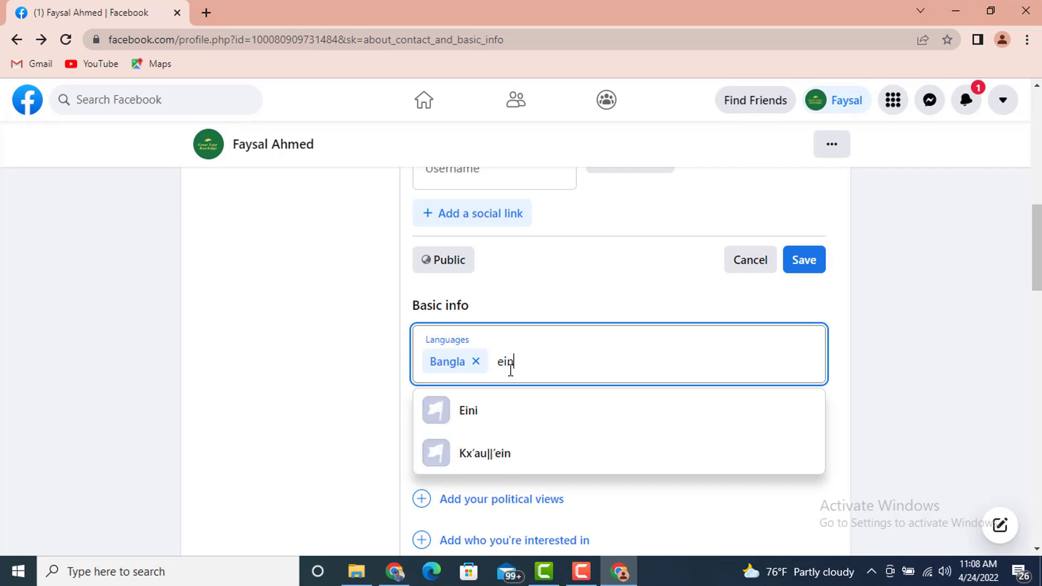
type("li")
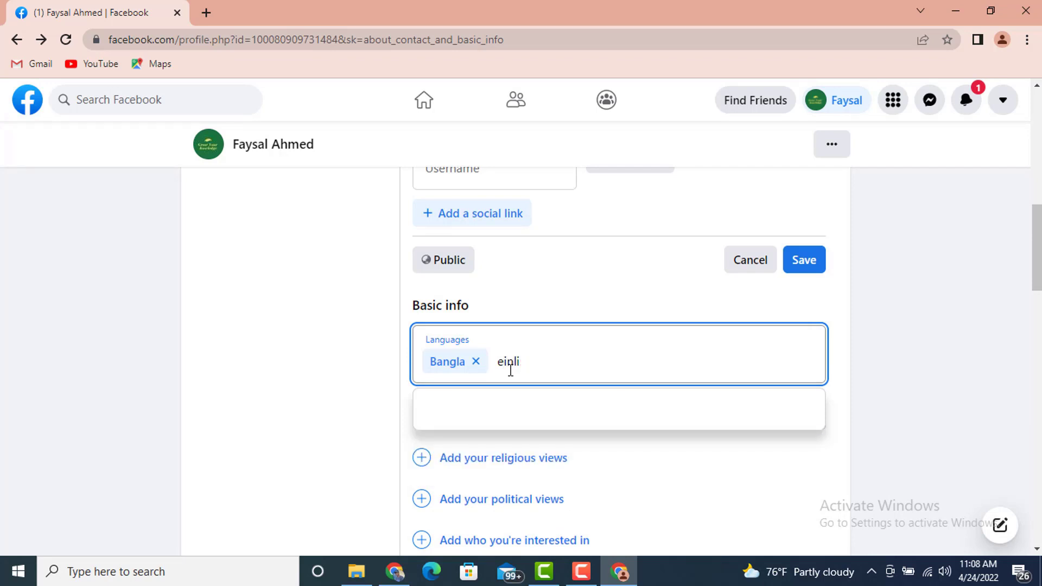
type("glish")
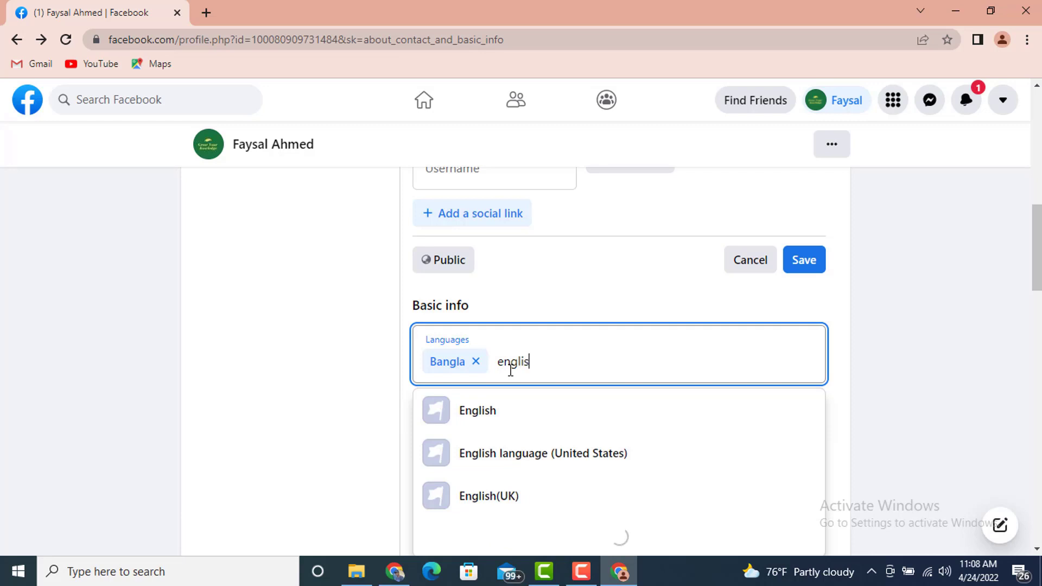
left_click(503, 414)
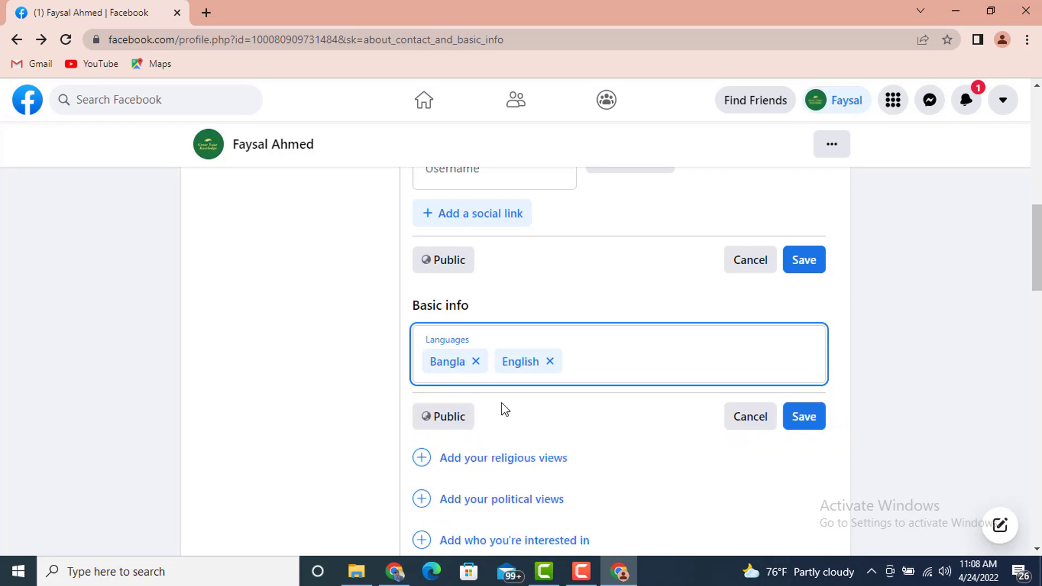
type("hindi")
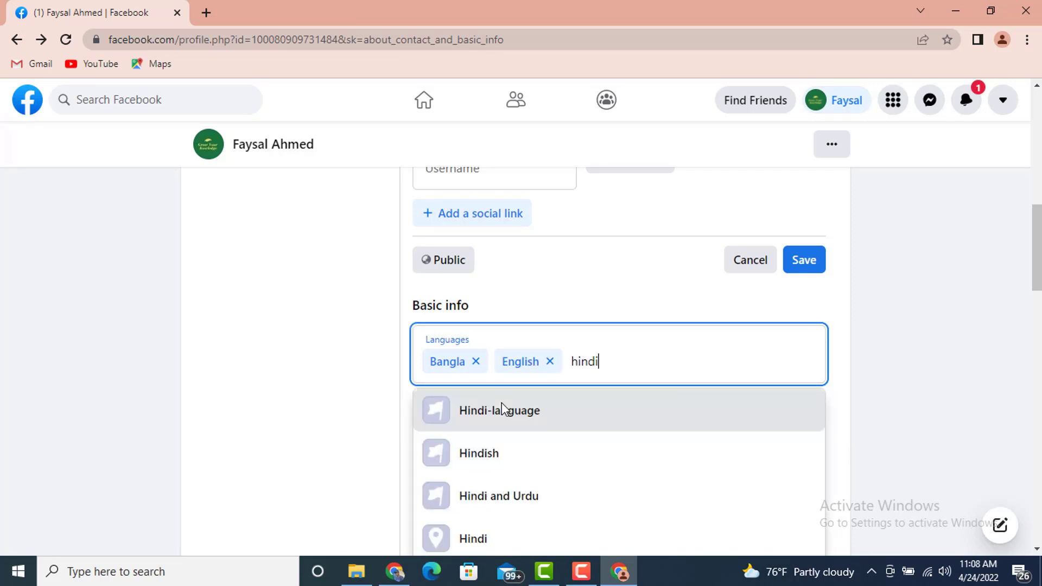
left_click(528, 532)
left_click(802, 416)
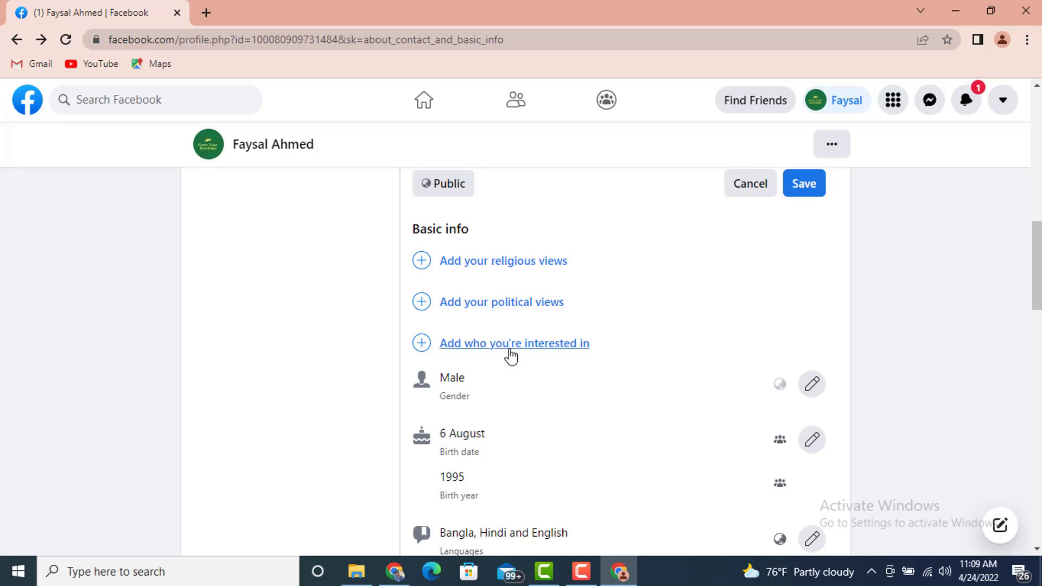
scroll(510, 356, "down", 4)
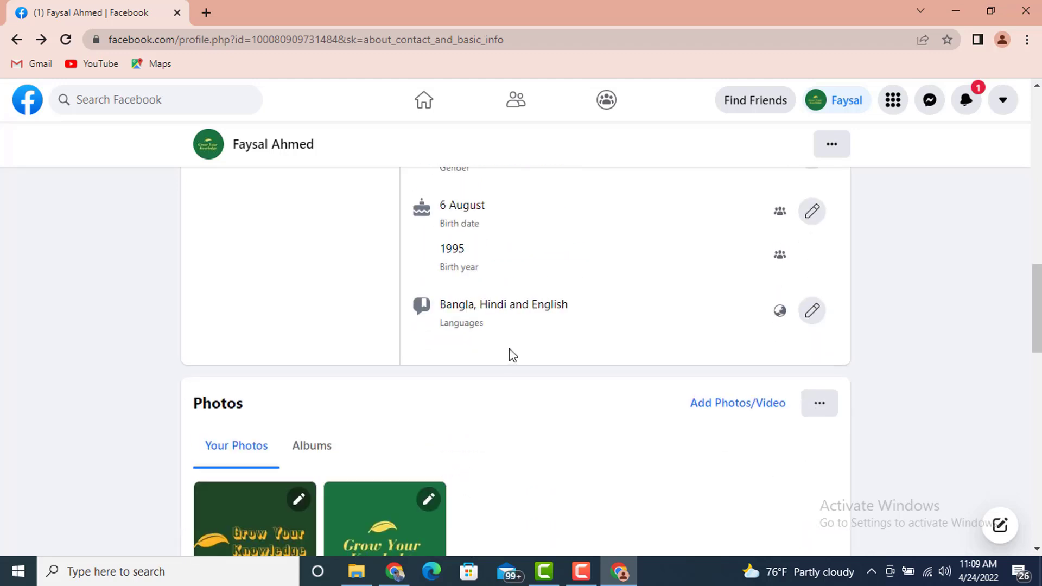
scroll(510, 356, "up", 10)
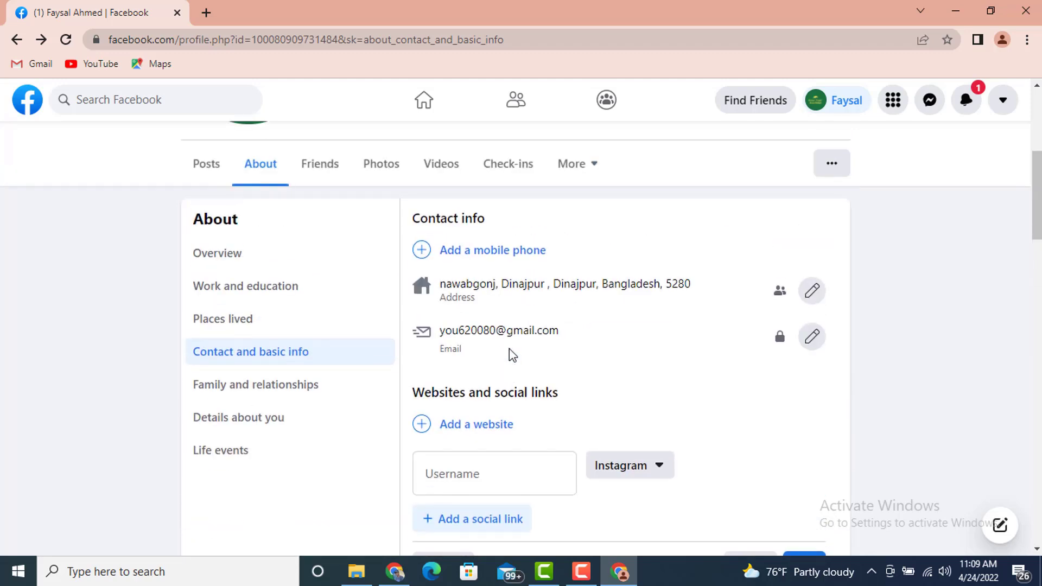
- Open Family and relationships, discard the unsaved changes, and go back to Contact and basic info
scroll(509, 349, "up", 1)
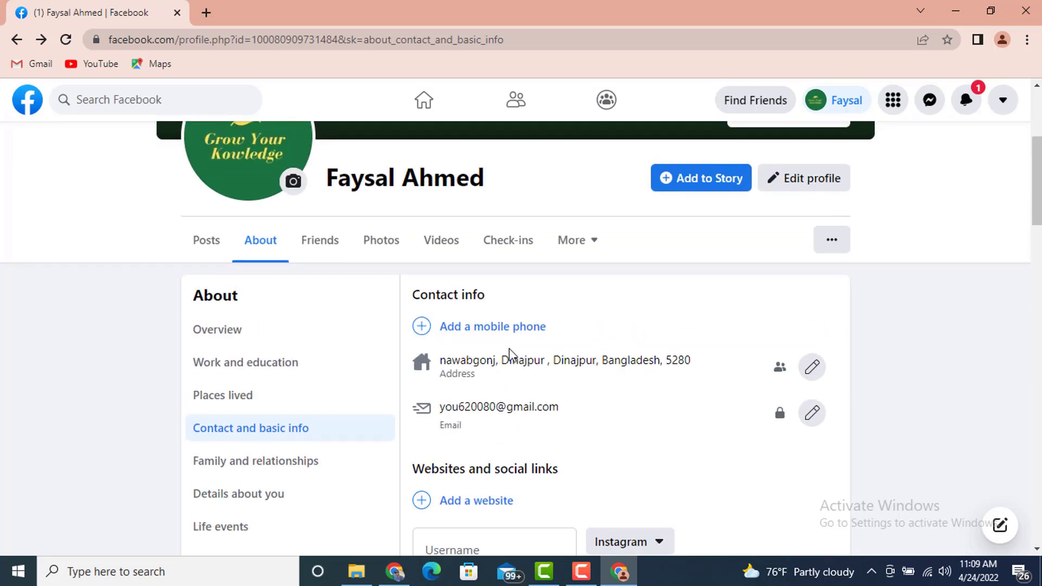
left_click(272, 463)
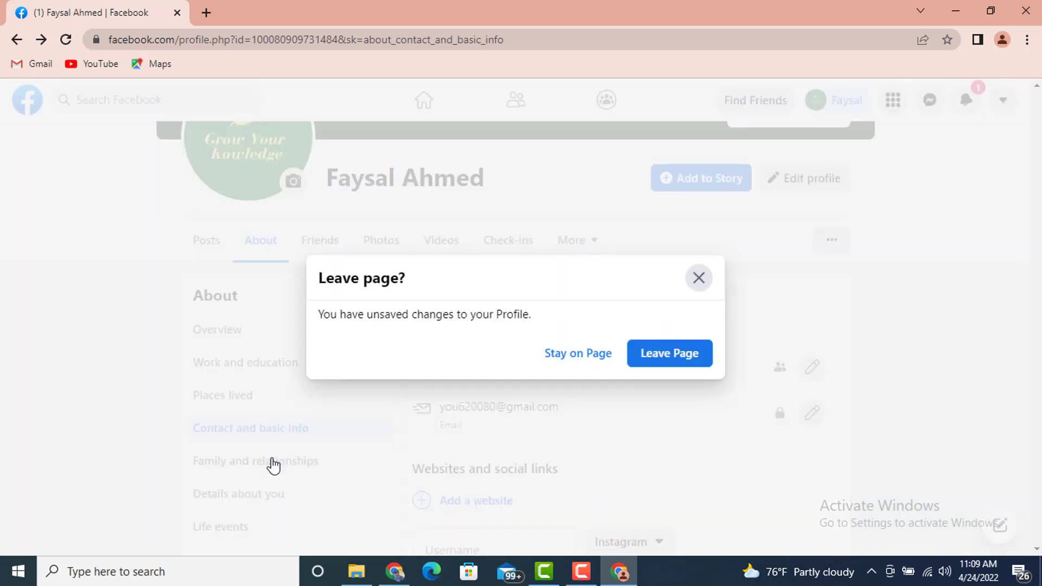
left_click(664, 369)
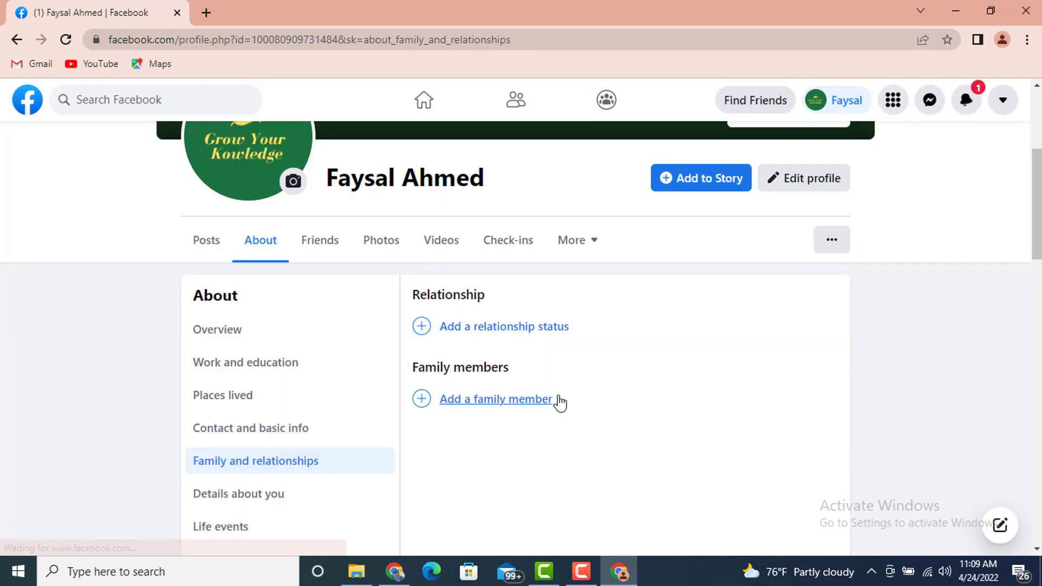
left_click(310, 440)
- Look over Contact and basic info, then switch to the empty Family and relationships section
scroll(667, 410, "down", 3)
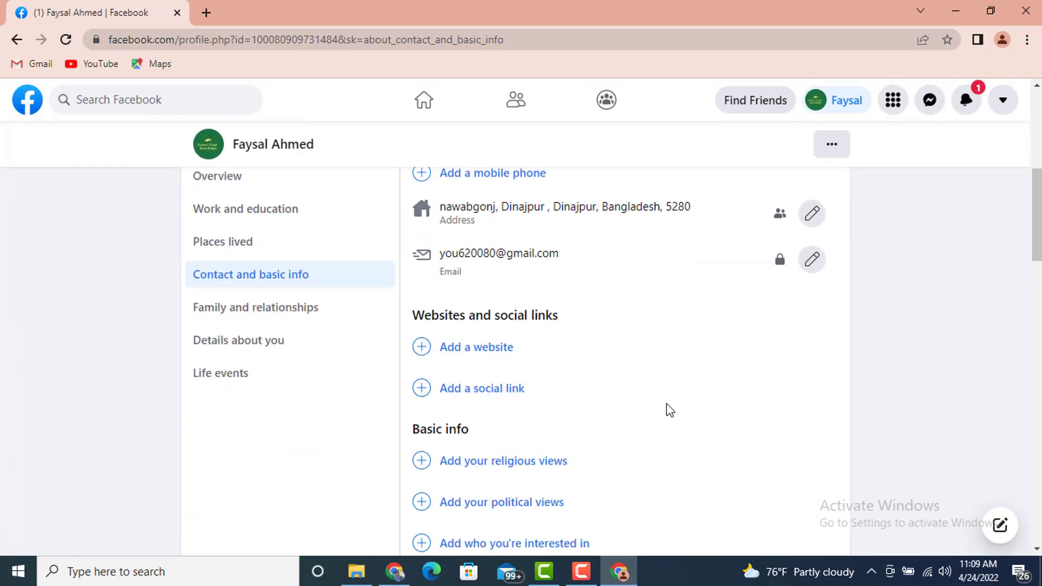
scroll(665, 410, "down", 6)
scroll(662, 410, "up", 3)
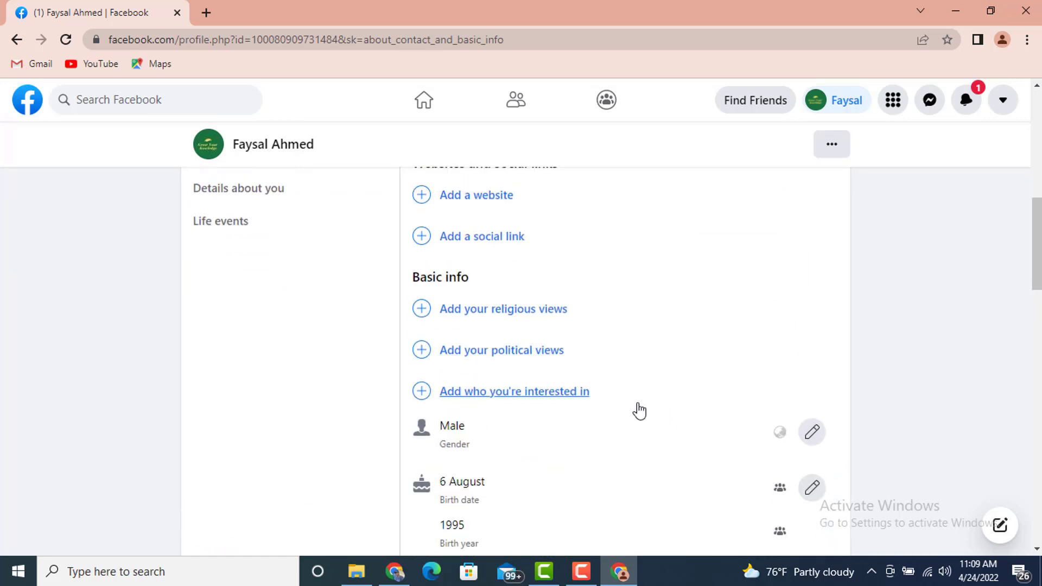
scroll(639, 411, "up", 3)
scroll(638, 409, "up", 3)
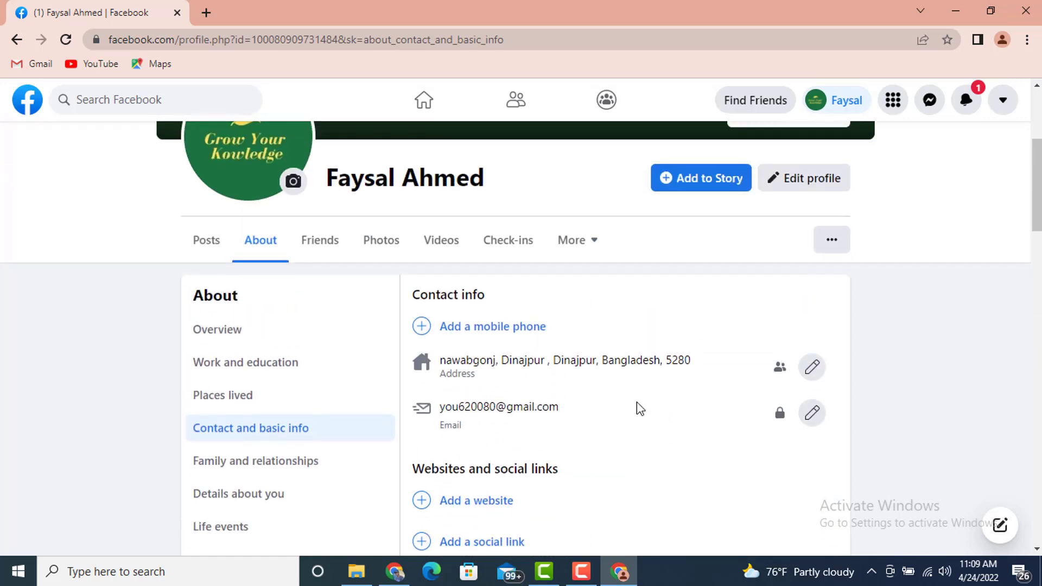
scroll(640, 410, "down", 3)
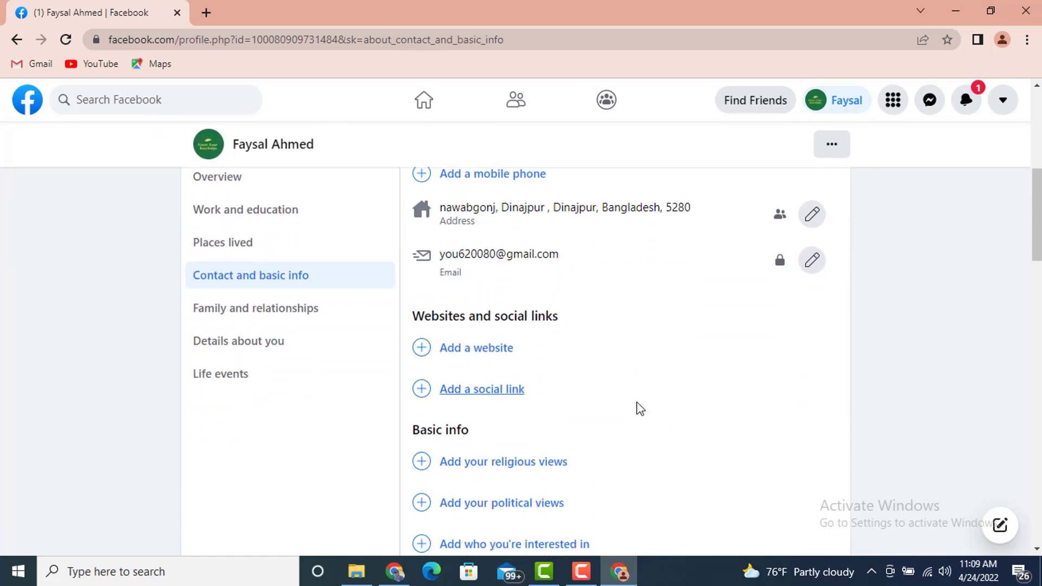
scroll(640, 410, "down", 2)
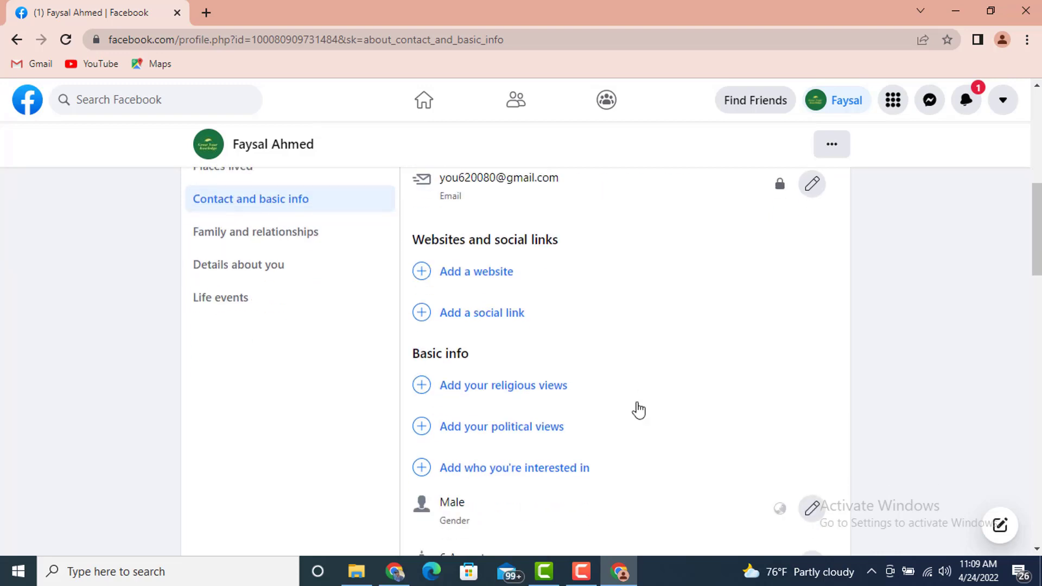
left_click(320, 249)
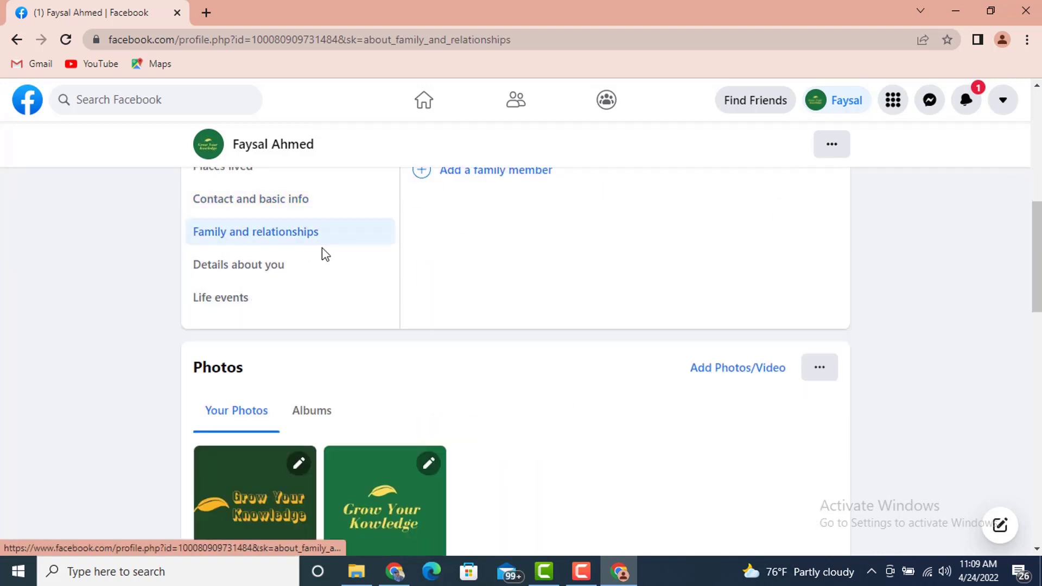
scroll(576, 404, "up", 4)
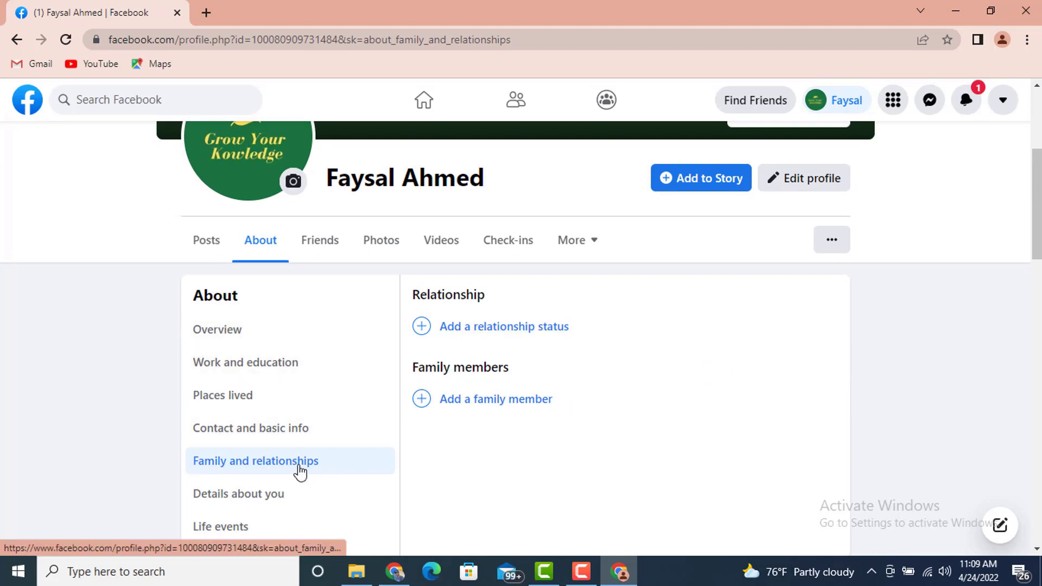
scroll(300, 472, "up", 4)
scroll(303, 466, "down", 5)
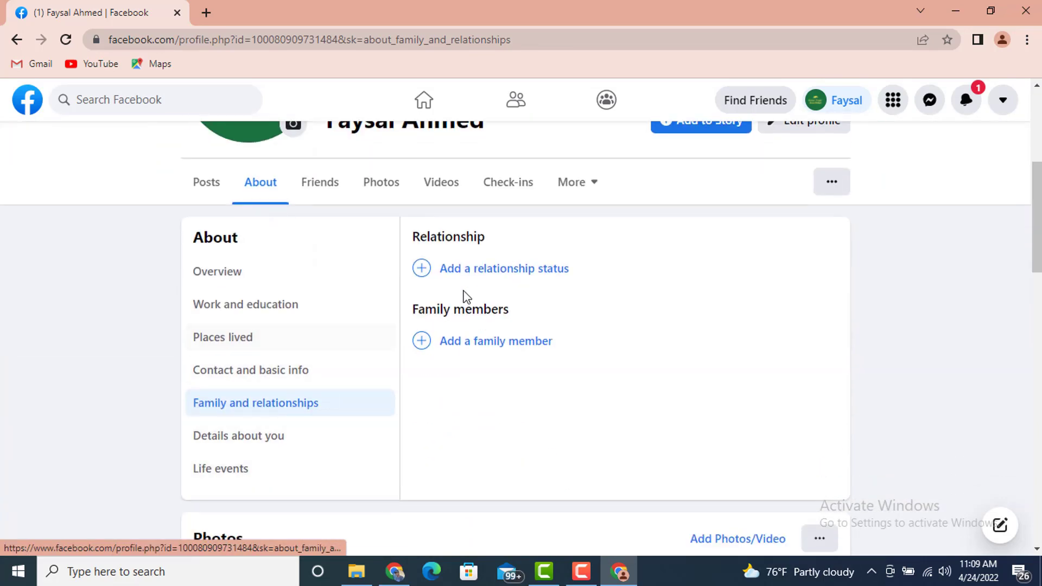
- Set the relationship status to Single and save it
left_click(496, 273)
left_click(681, 278)
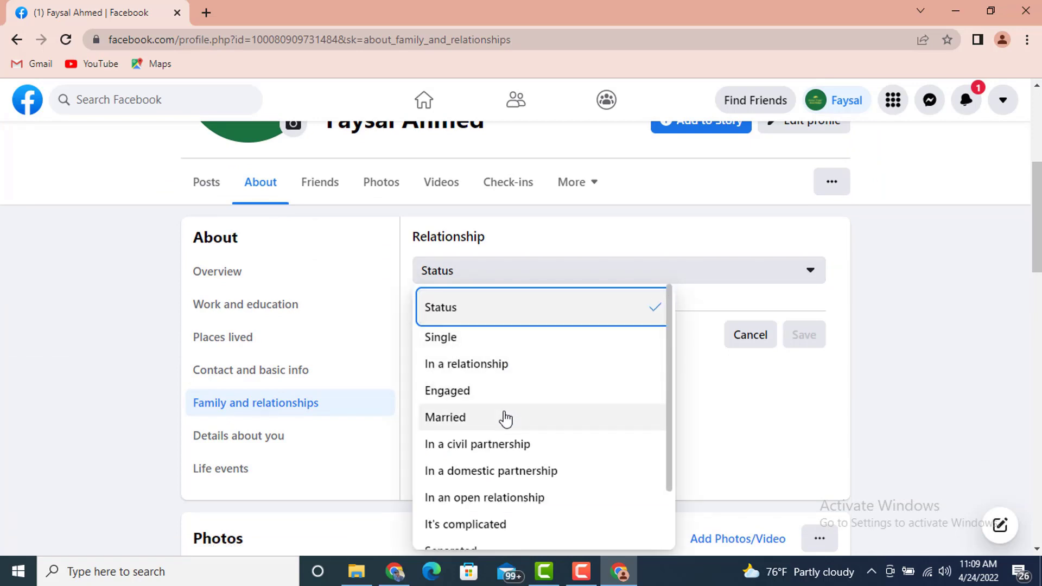
scroll(572, 449, "down", 2)
scroll(542, 434, "up", 3)
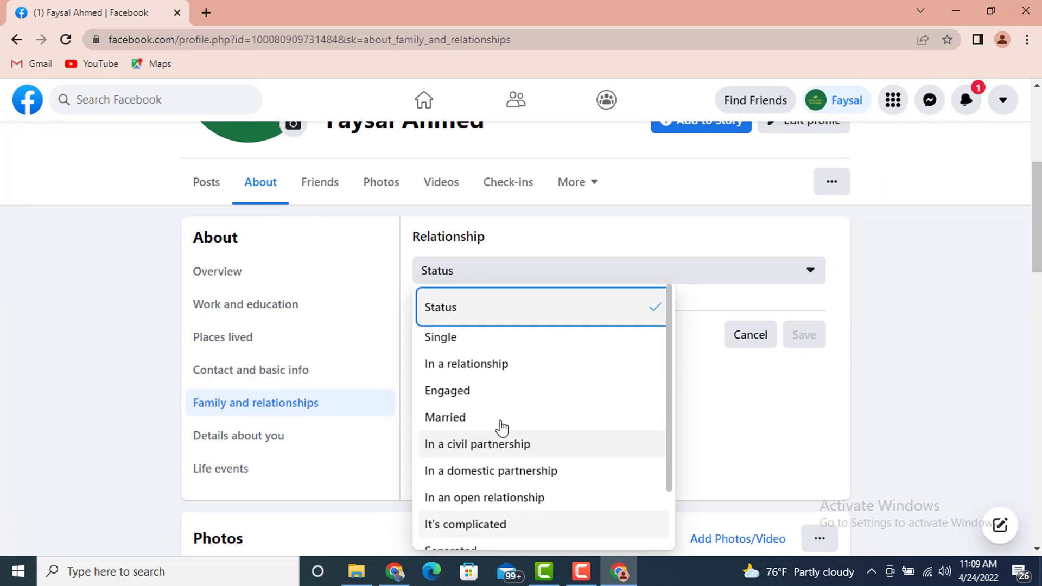
left_click(465, 343)
left_click(806, 341)
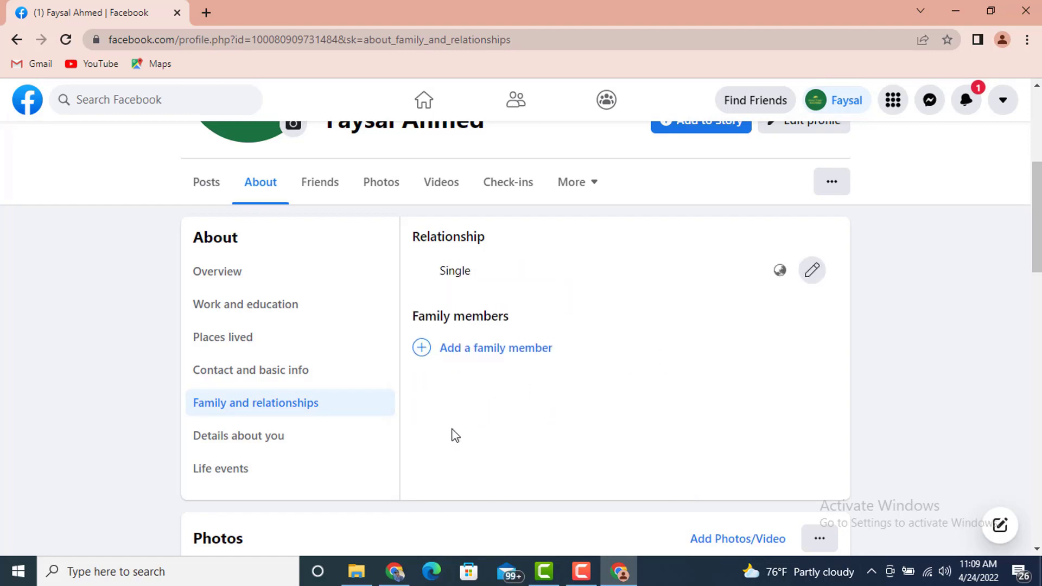
- Add a family member by name with the relationship Brother and save
left_click(495, 350)
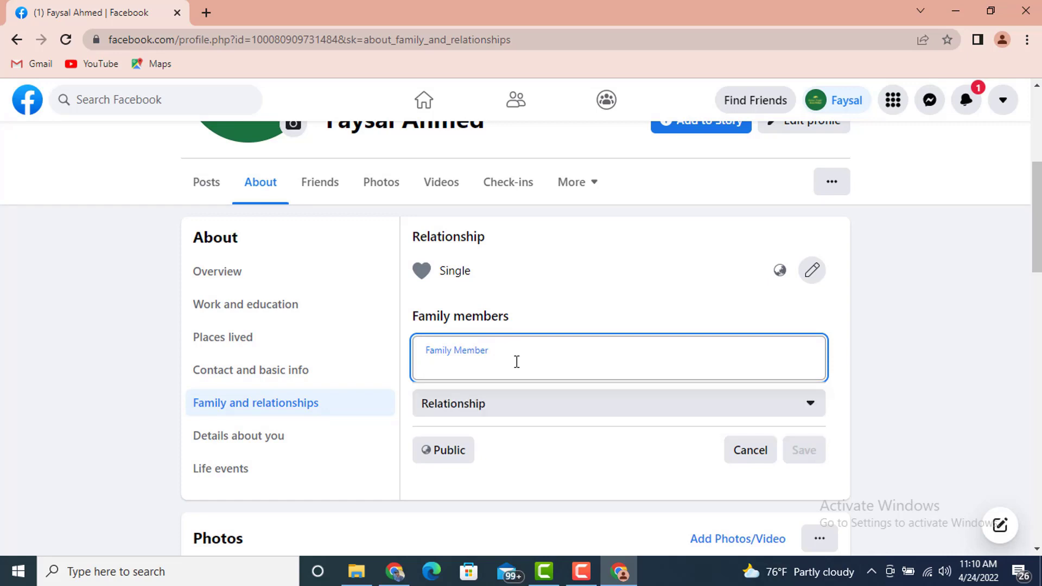
type("fa")
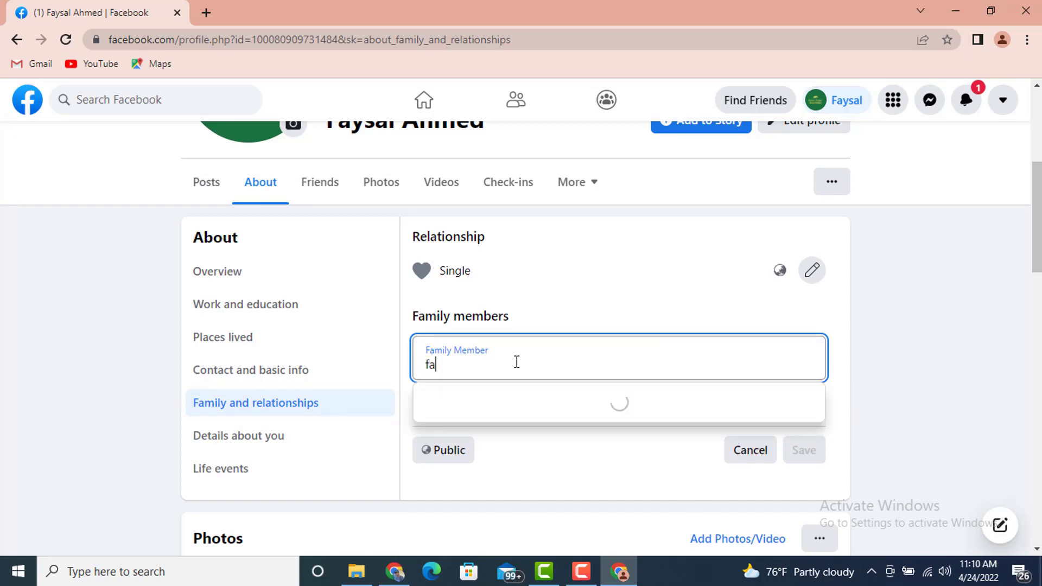
type("ysla")
key("BackSpace")
key("BackSpace")
type("al")
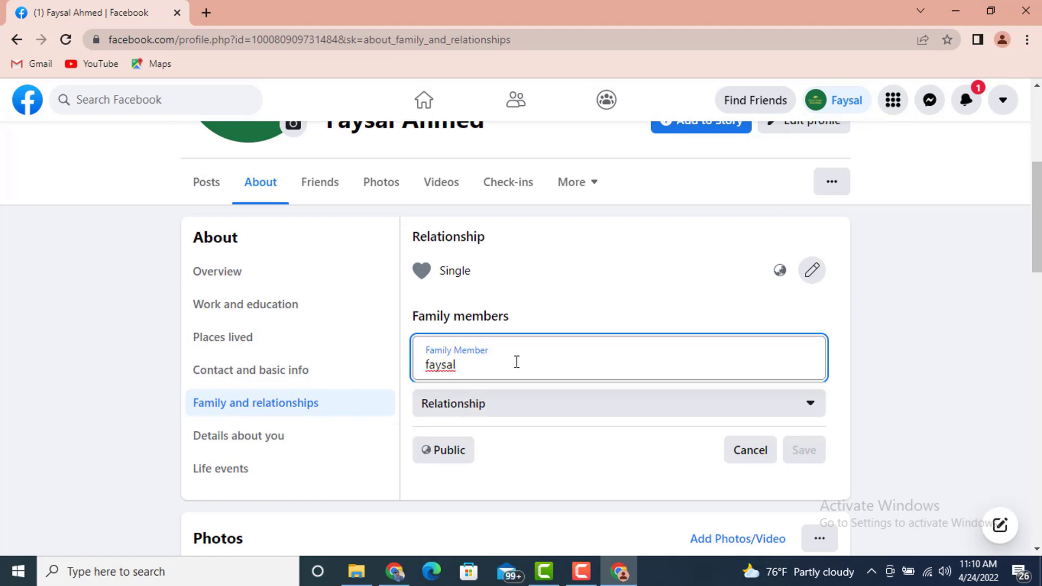
type(" ahmed")
left_click(530, 400)
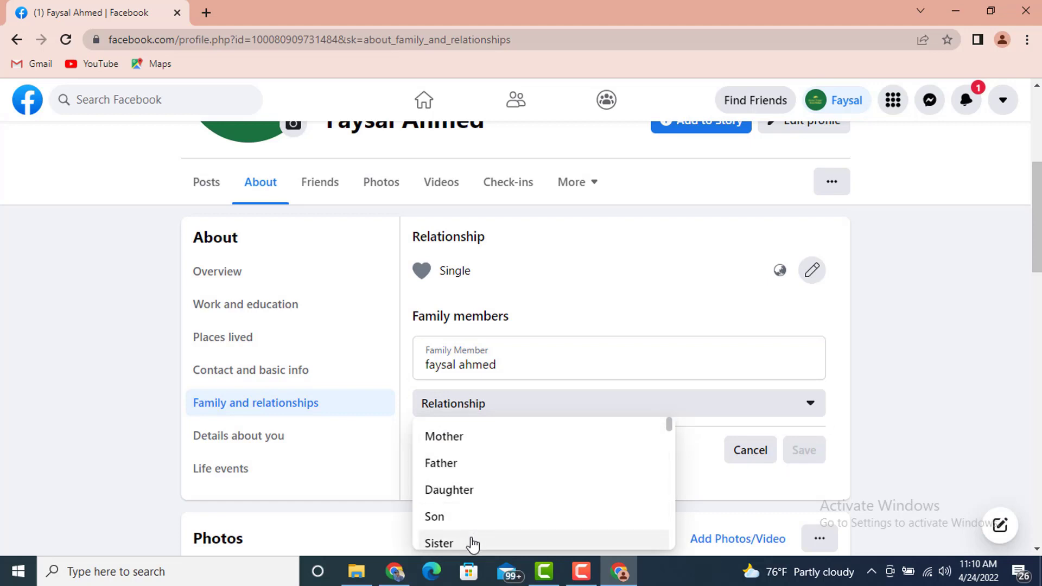
scroll(498, 489, "down", 3)
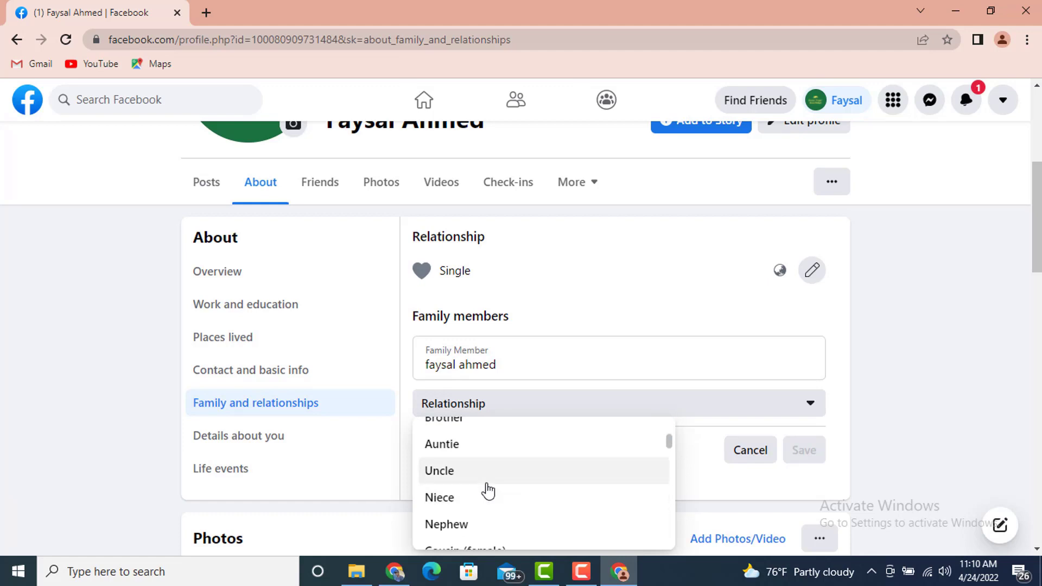
scroll(487, 490, "up", 3)
scroll(486, 489, "down", 1)
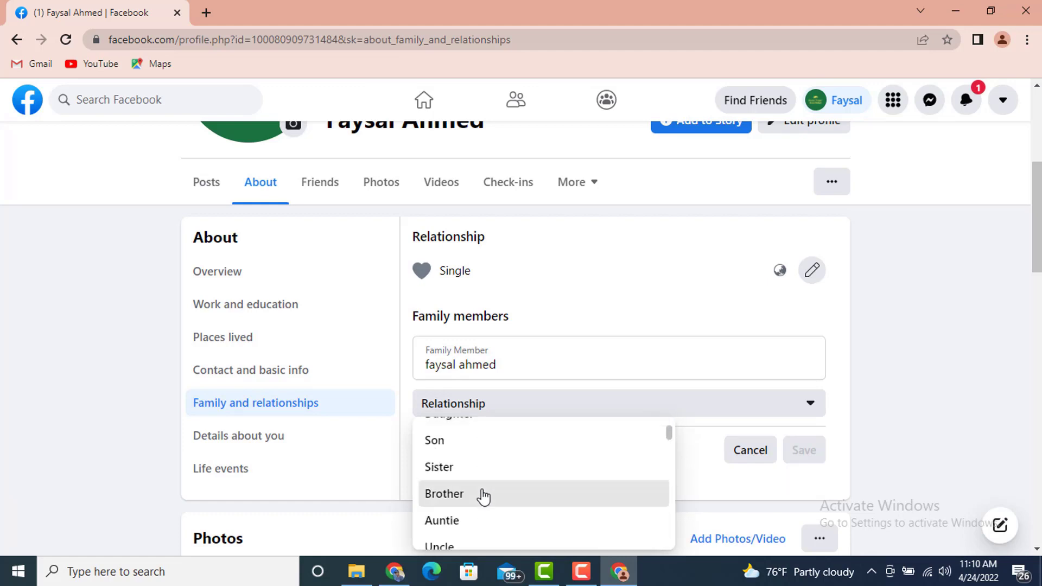
left_click(483, 497)
left_click(805, 448)
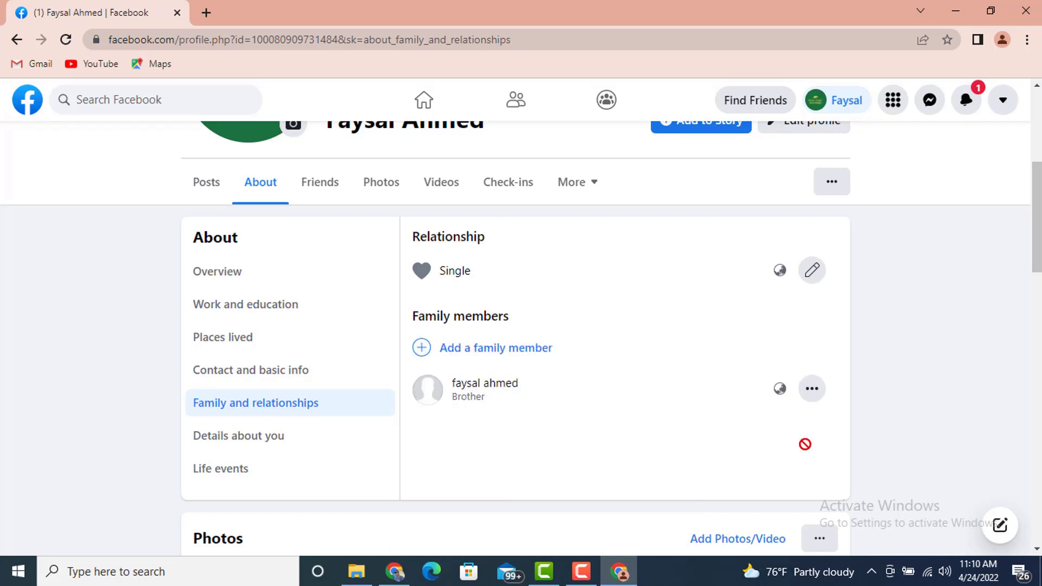
- Write and save an About You bio introducing yourself as a professional youtuber
left_click(332, 439)
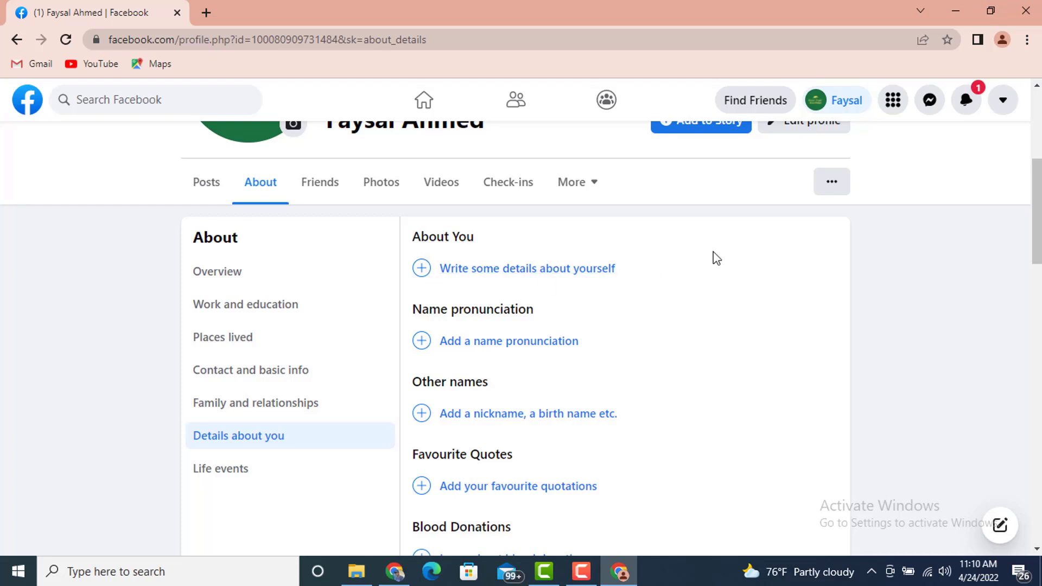
left_click(568, 269)
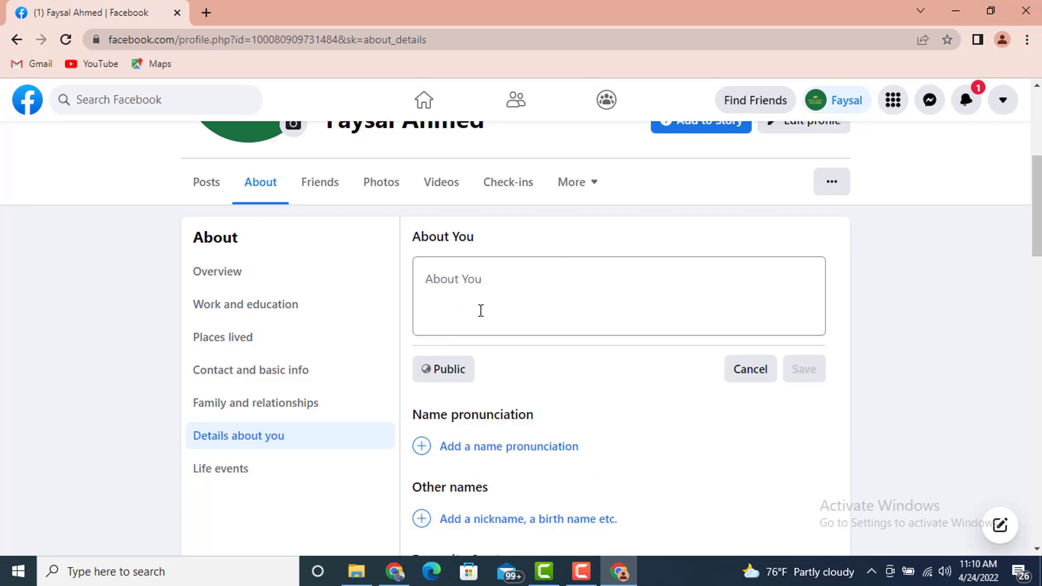
type("I")
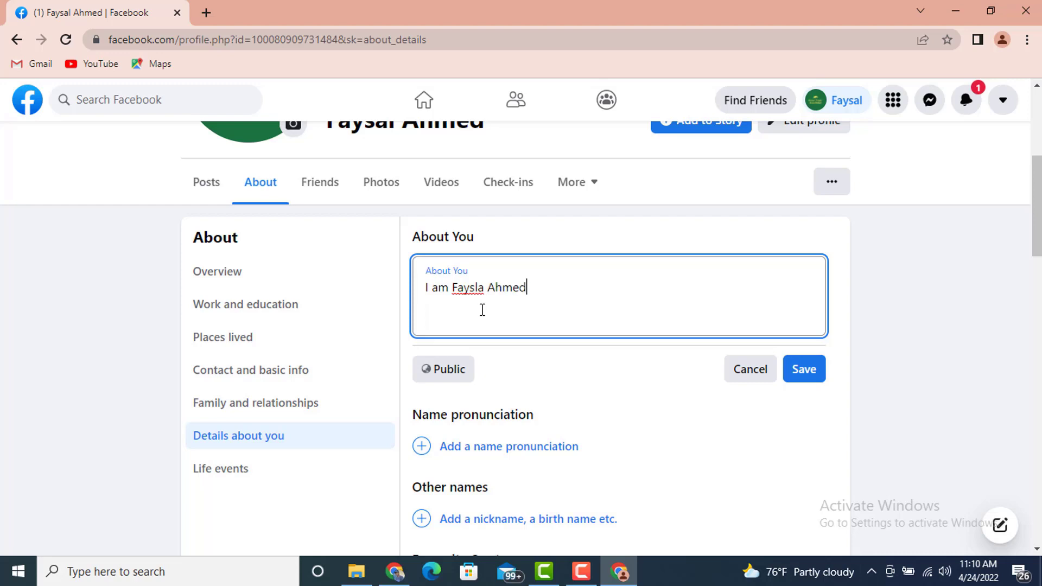
type("am Faysla Ahmed. I am a professional youtuber.")
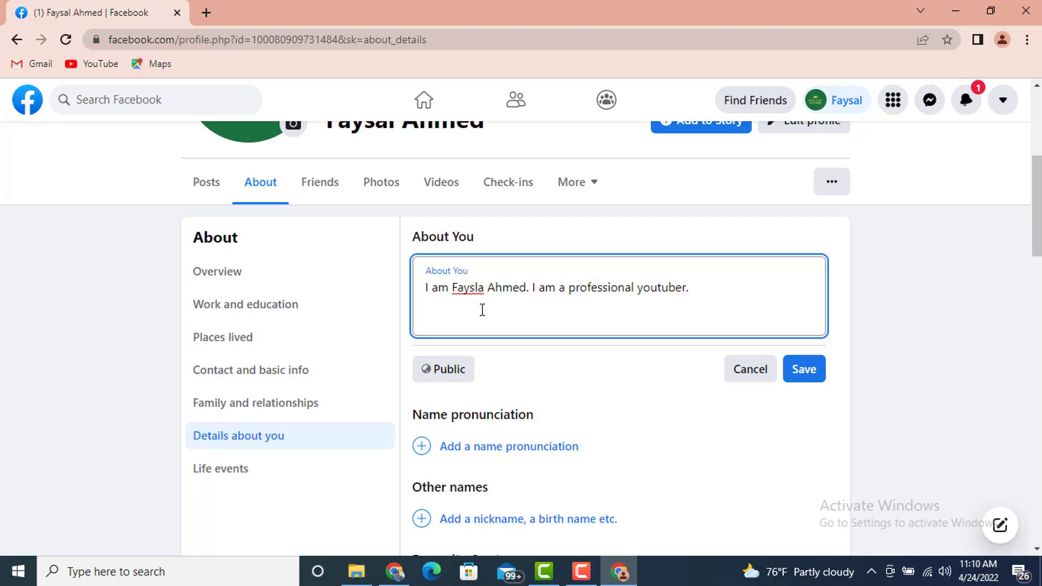
left_click(812, 376)
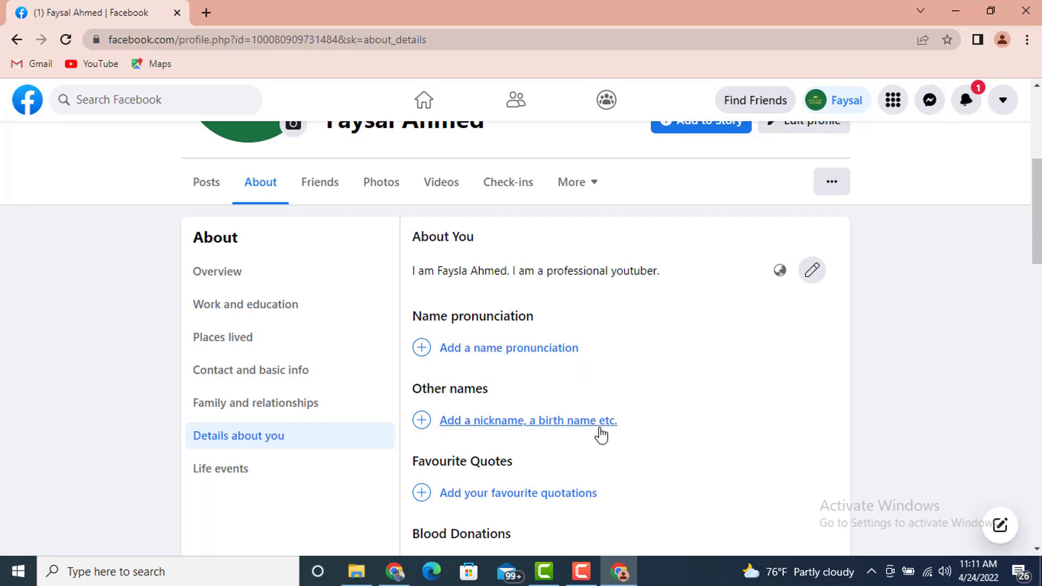
- Start adding a nickname or other name and look through the Details about you section
left_click(577, 423)
scroll(565, 432, "down", 3)
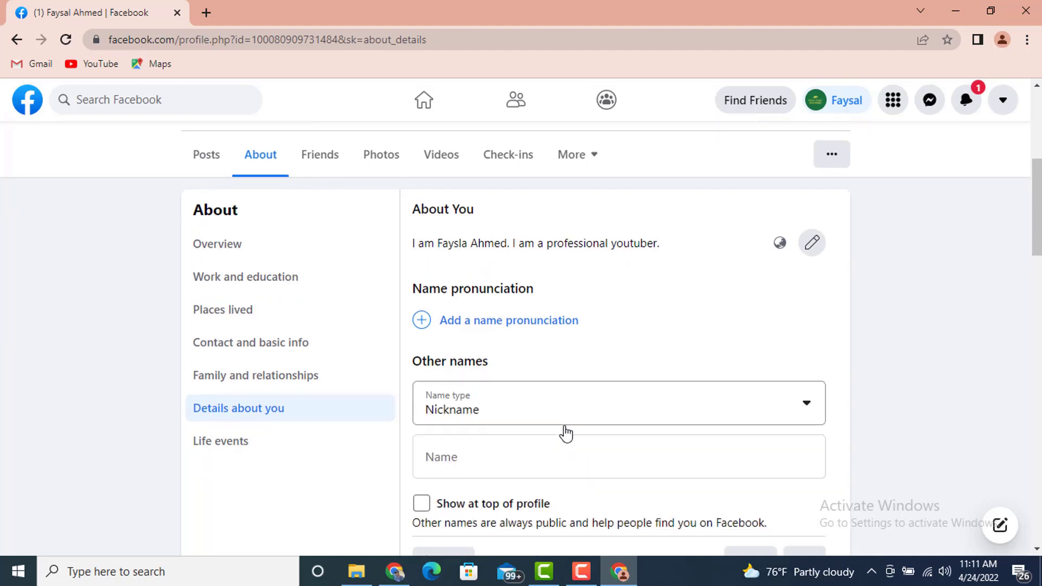
scroll(559, 433, "down", 3)
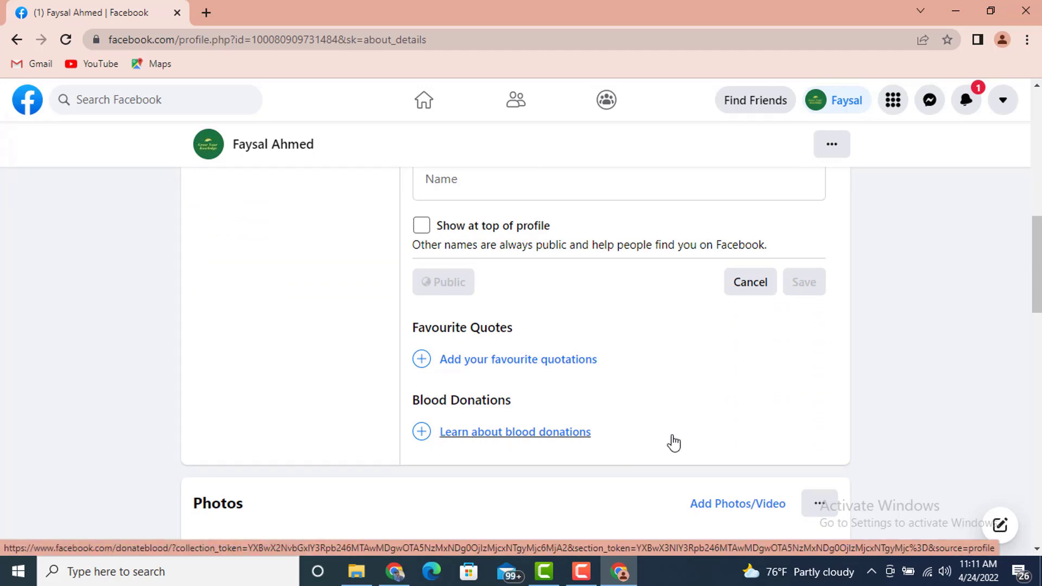
scroll(351, 456, "up", 5)
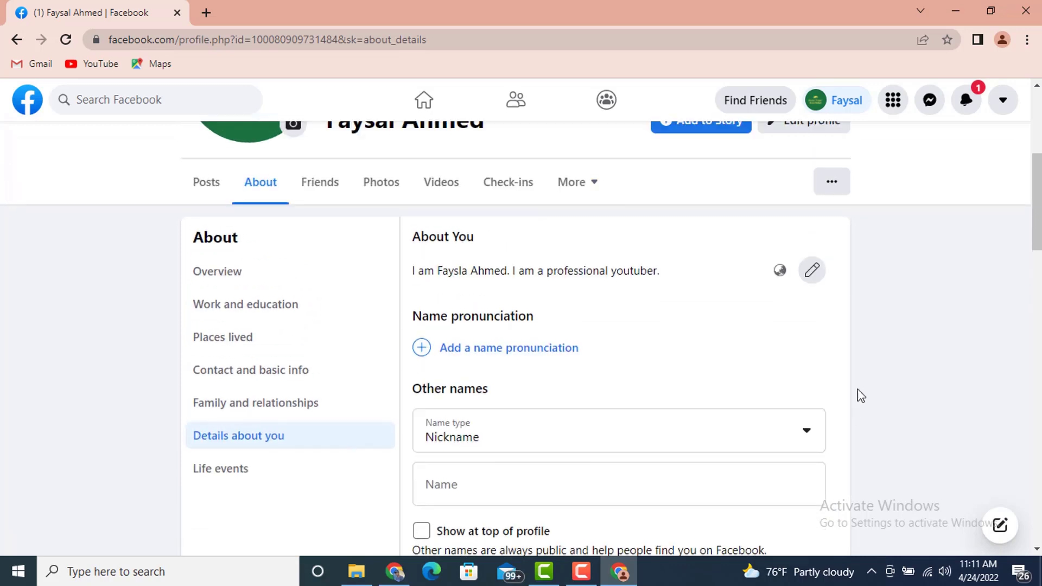
scroll(694, 435, "down", 4)
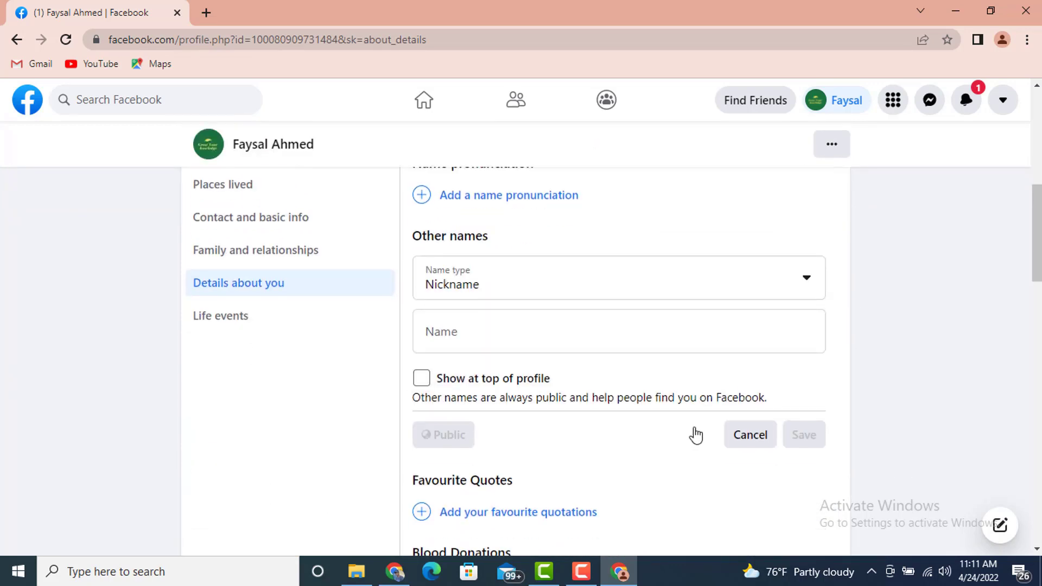
scroll(558, 463, "up", 1)
scroll(558, 462, "down", 1)
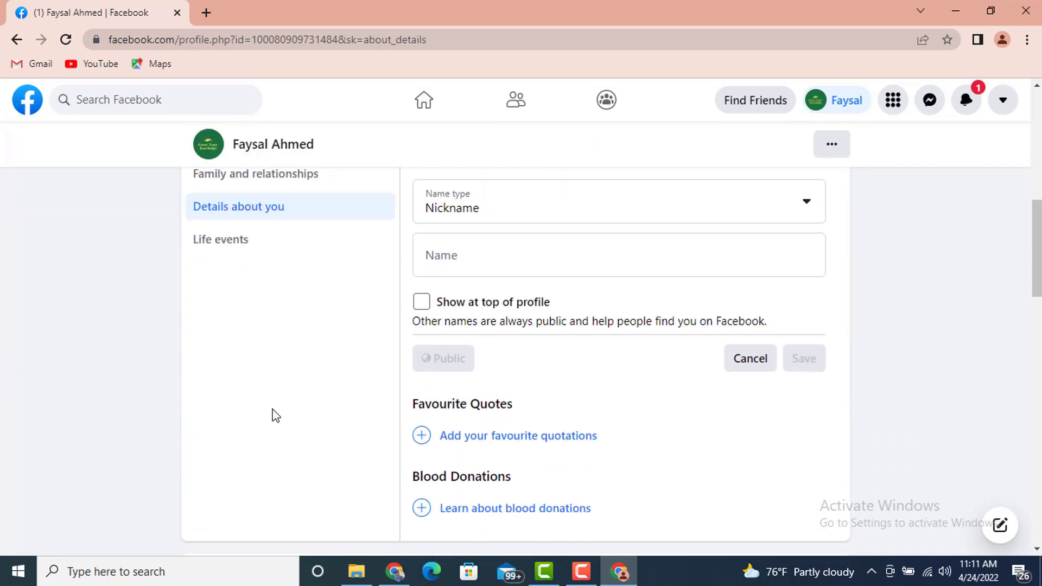
- Open the Life events section and check that it lists no life events
left_click(228, 250)
scroll(497, 414, "down", 8)
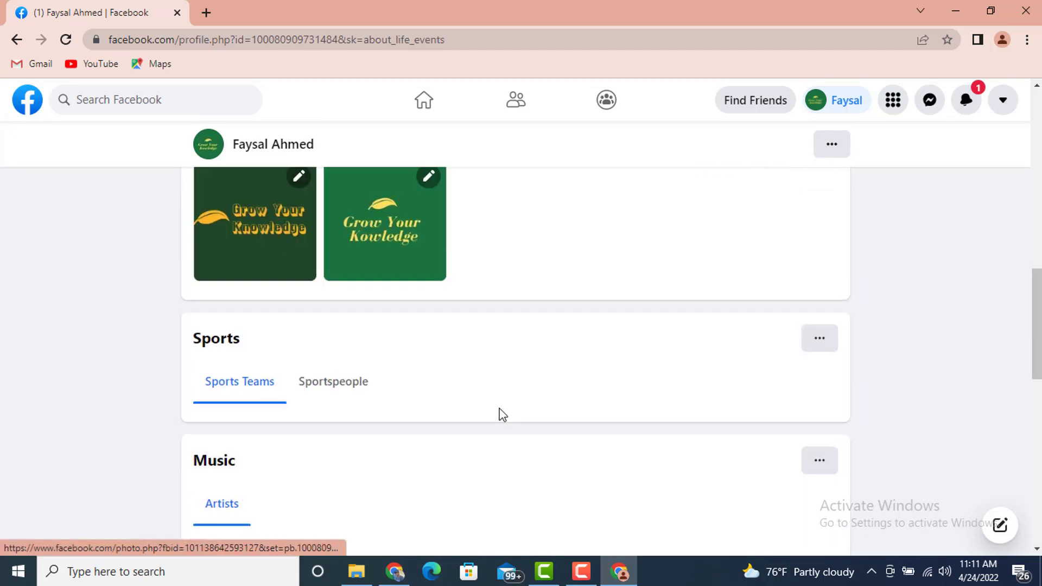
scroll(498, 412, "up", 1)
scroll(496, 413, "down", 15)
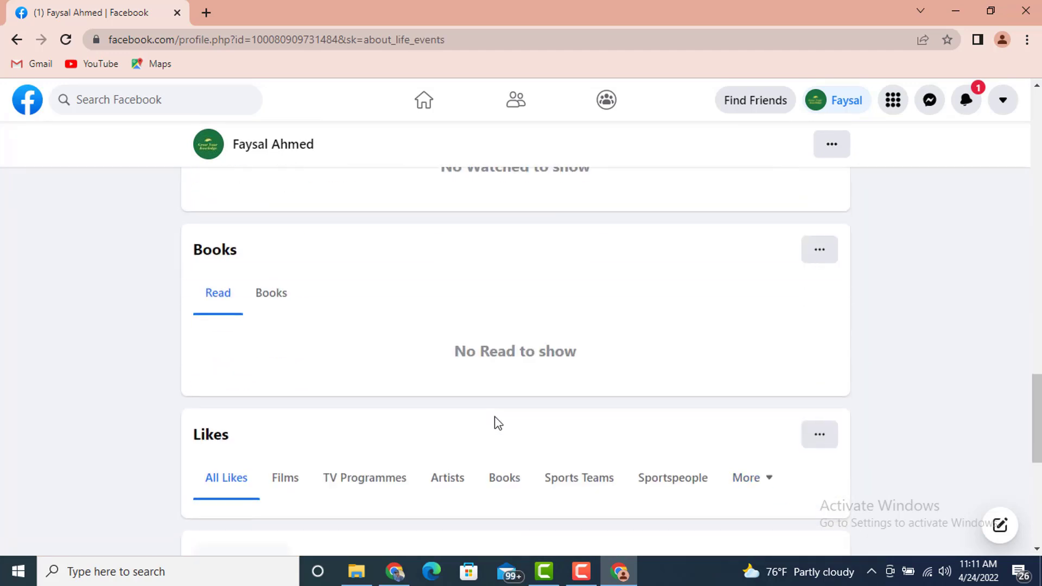
scroll(496, 426, "up", 20)
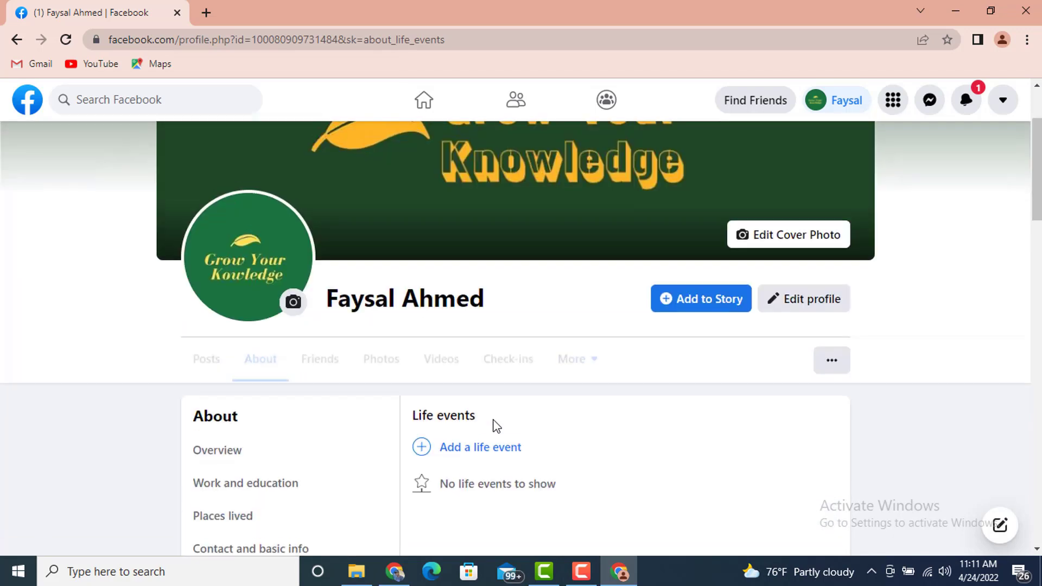
scroll(470, 430, "down", 3)
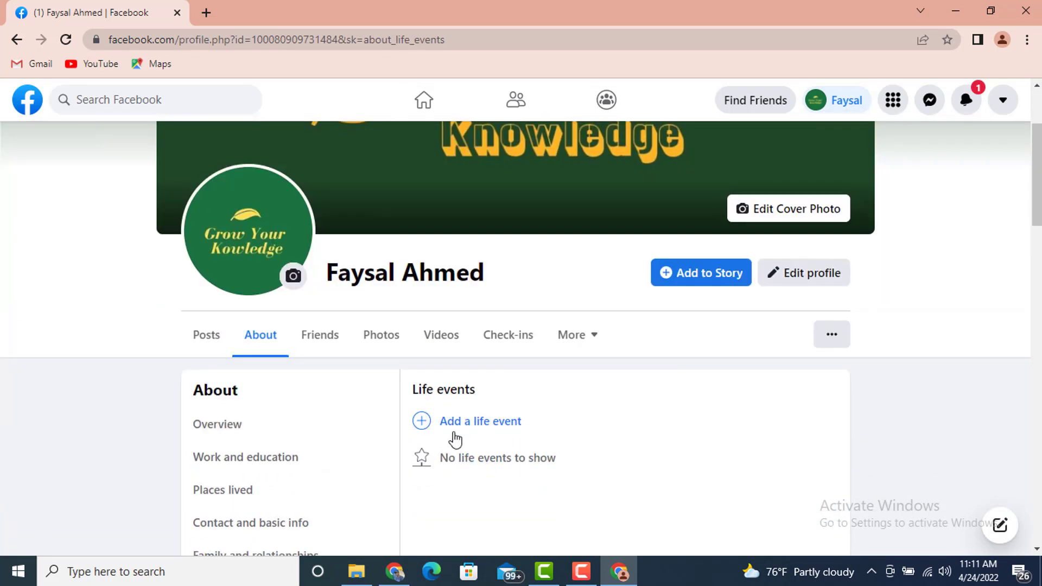
- From the About overview, add Nawabgonj Pilot High School as a high school
left_click(314, 431)
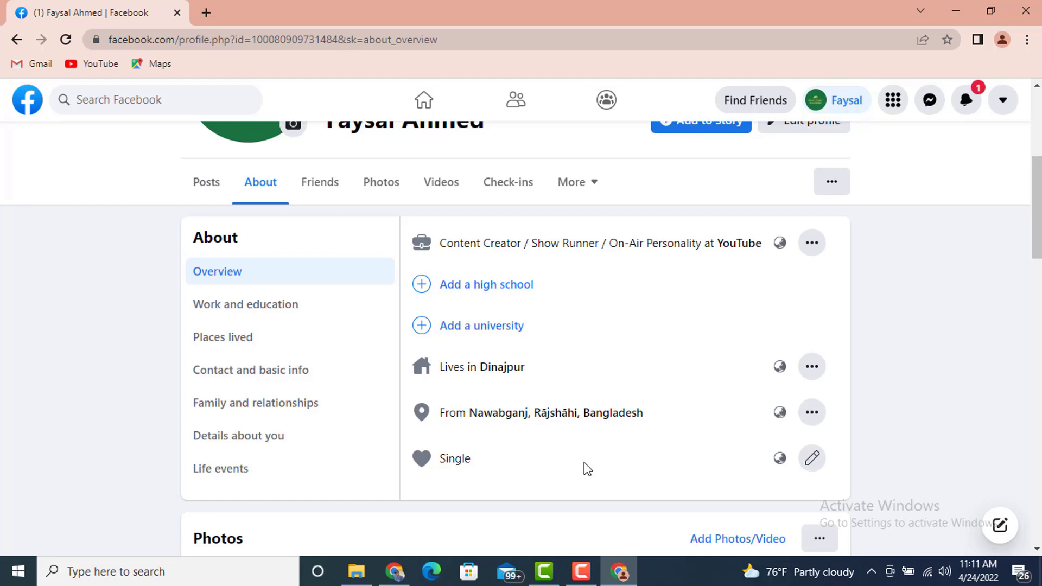
left_click(494, 288)
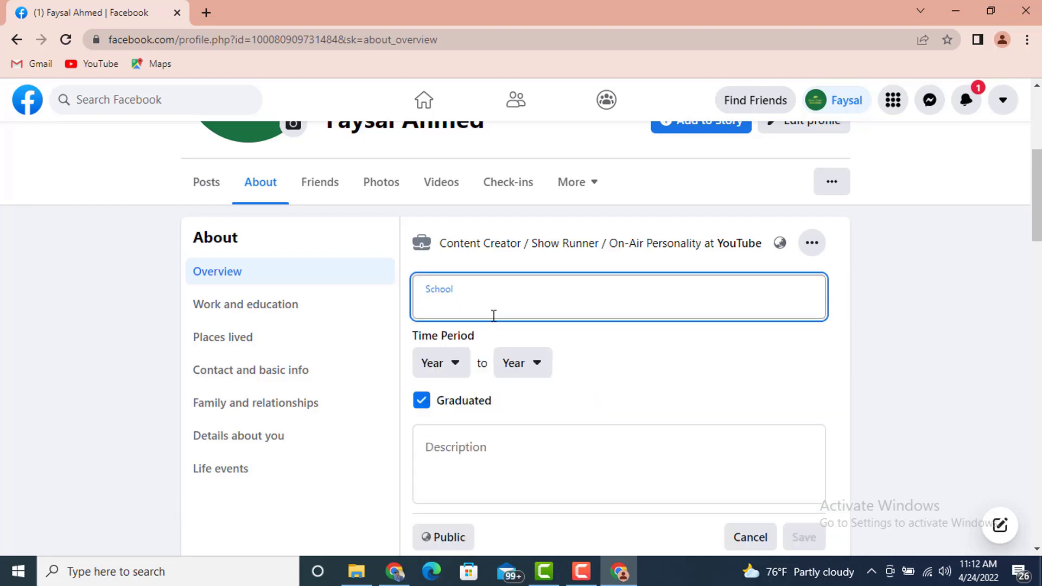
type("nawan=b")
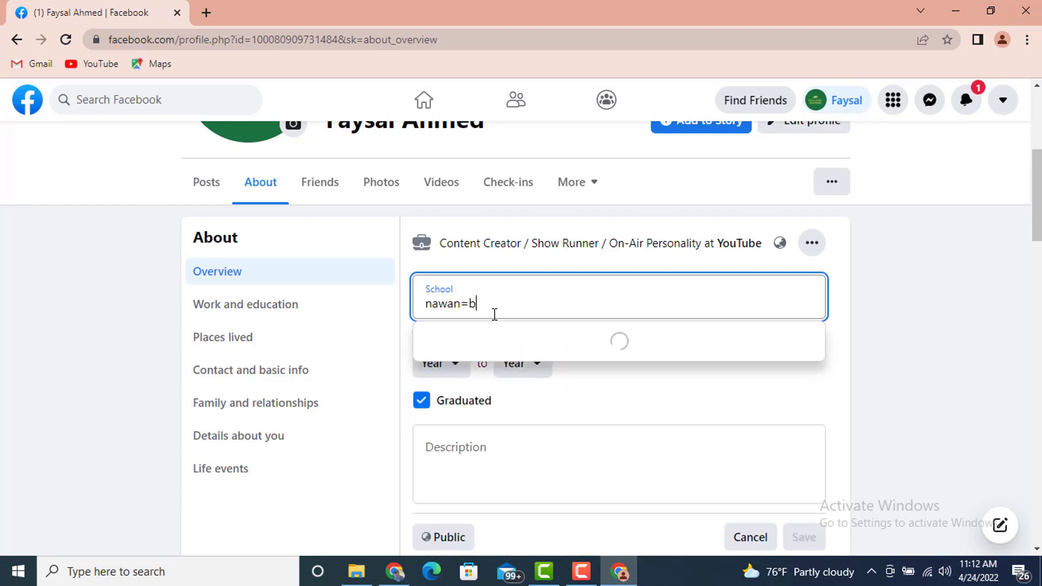
type("abgon")
key("BackSpace")
type("bgon")
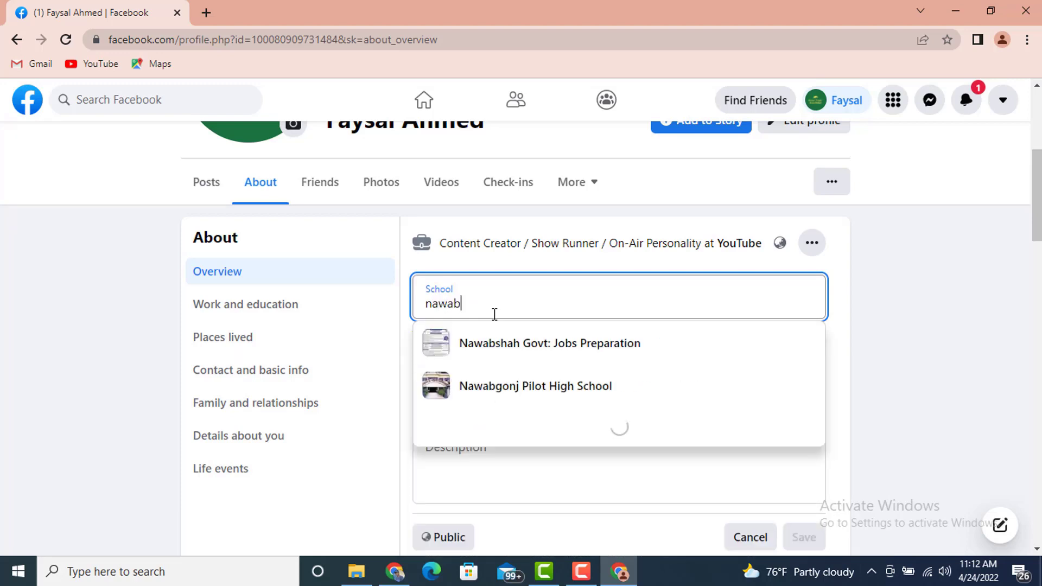
type("j")
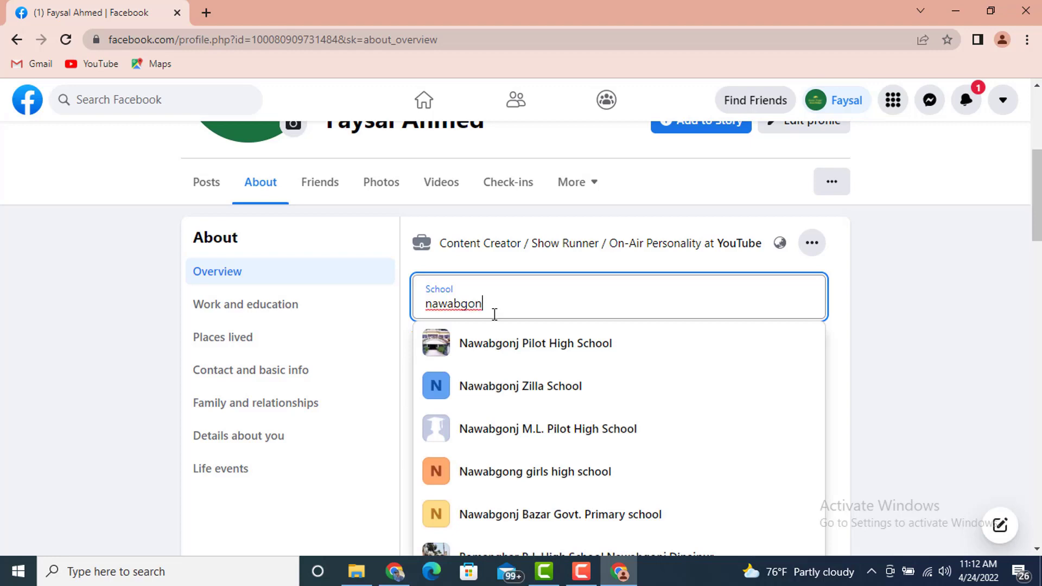
left_click(492, 343)
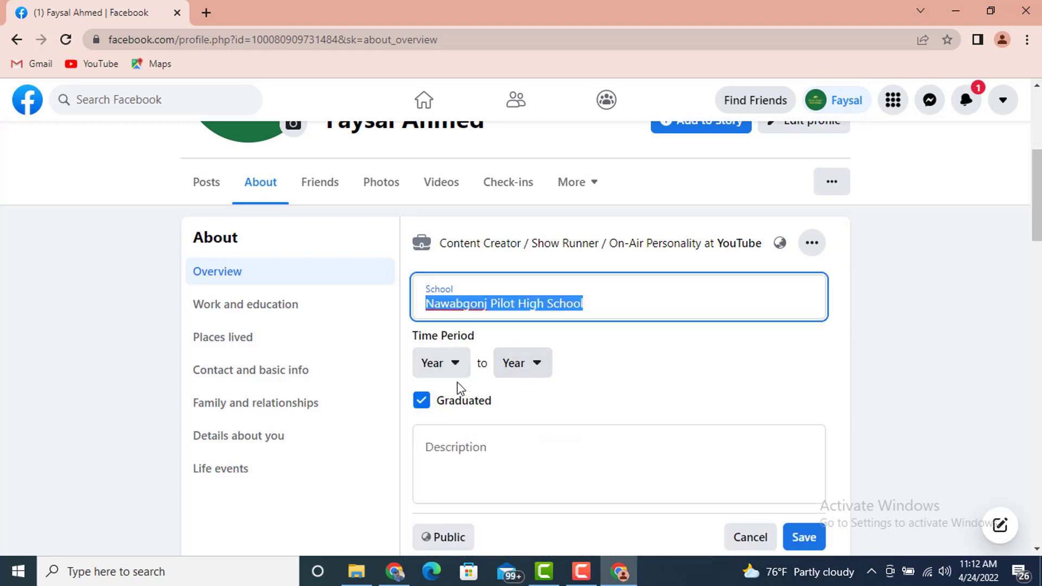
- Set the school's years from 2012 to 2018
left_click(437, 371)
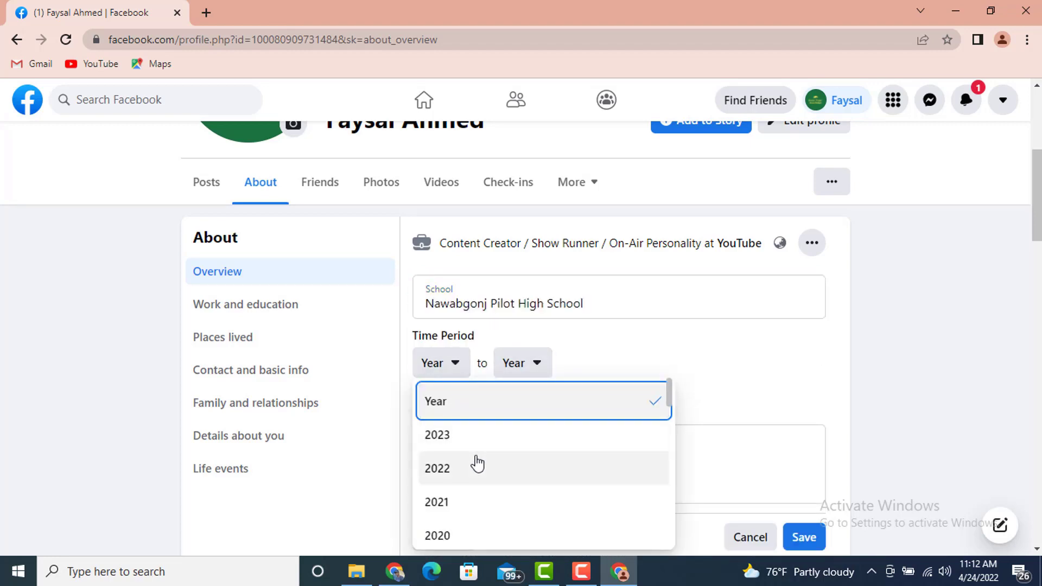
scroll(499, 473, "down", 3)
scroll(502, 494, "down", 2)
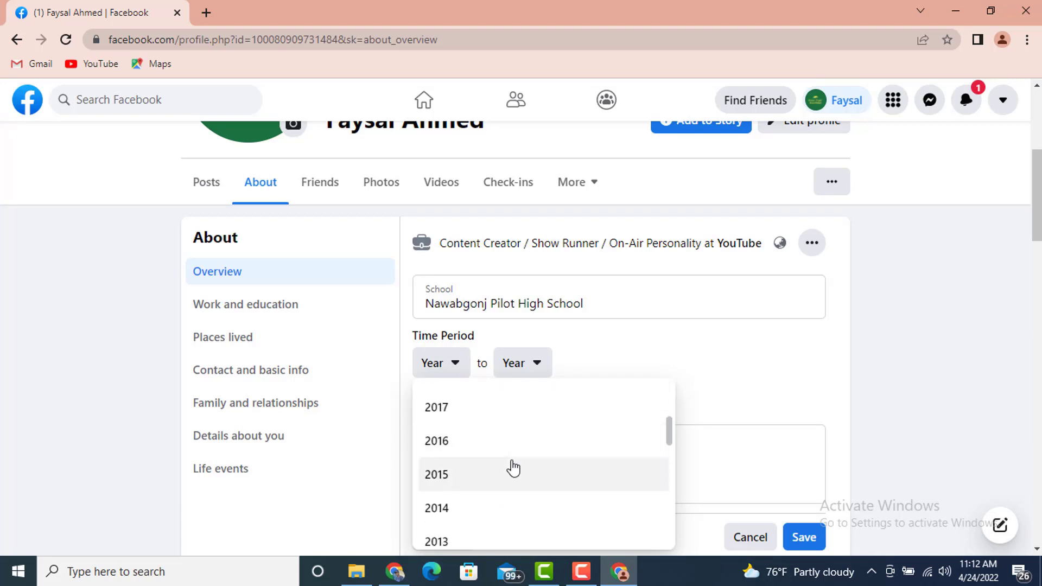
scroll(477, 525, "down", 2)
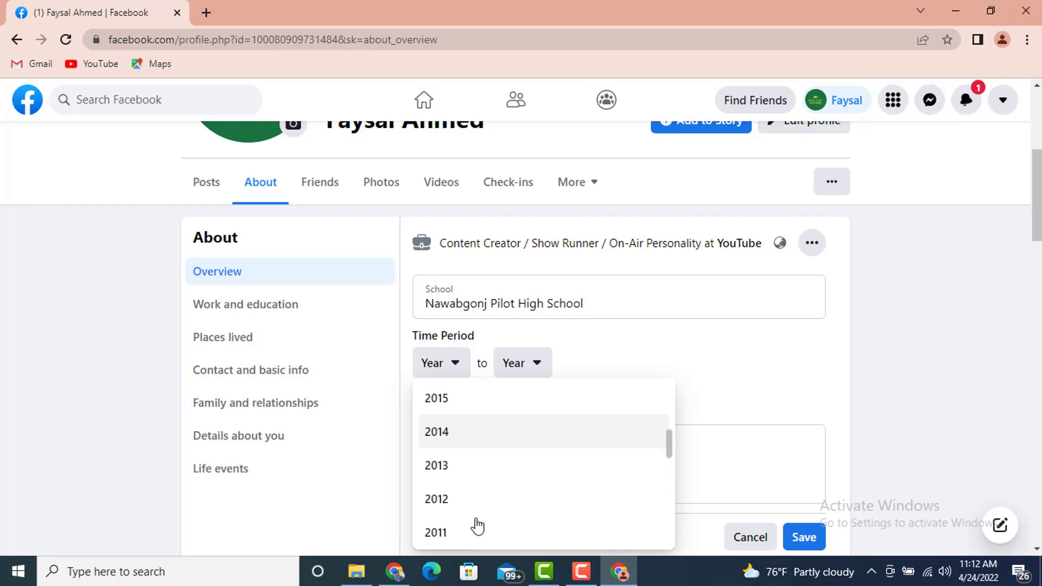
left_click(478, 509)
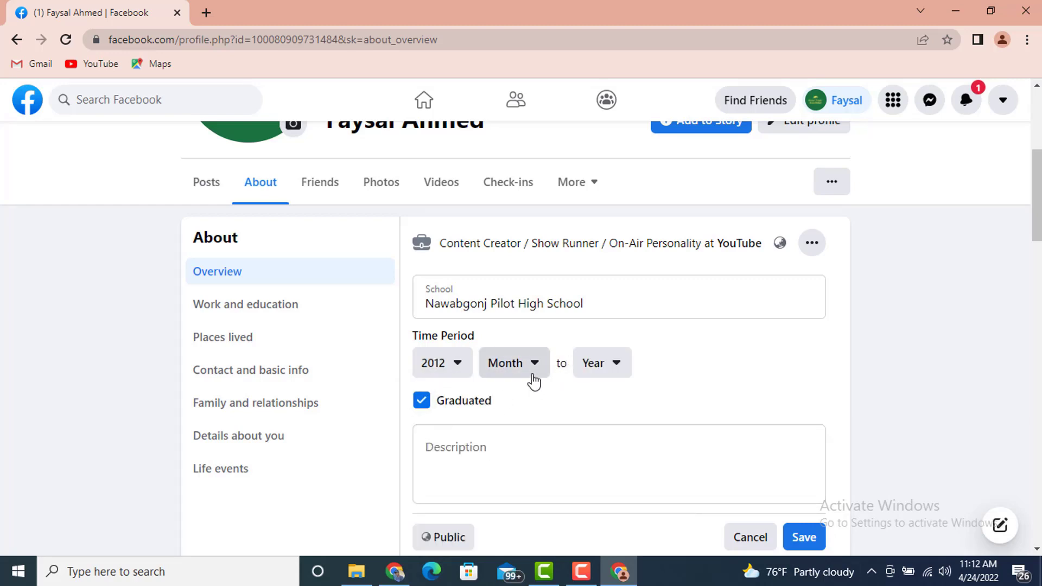
left_click(615, 374)
scroll(668, 489, "down", 1)
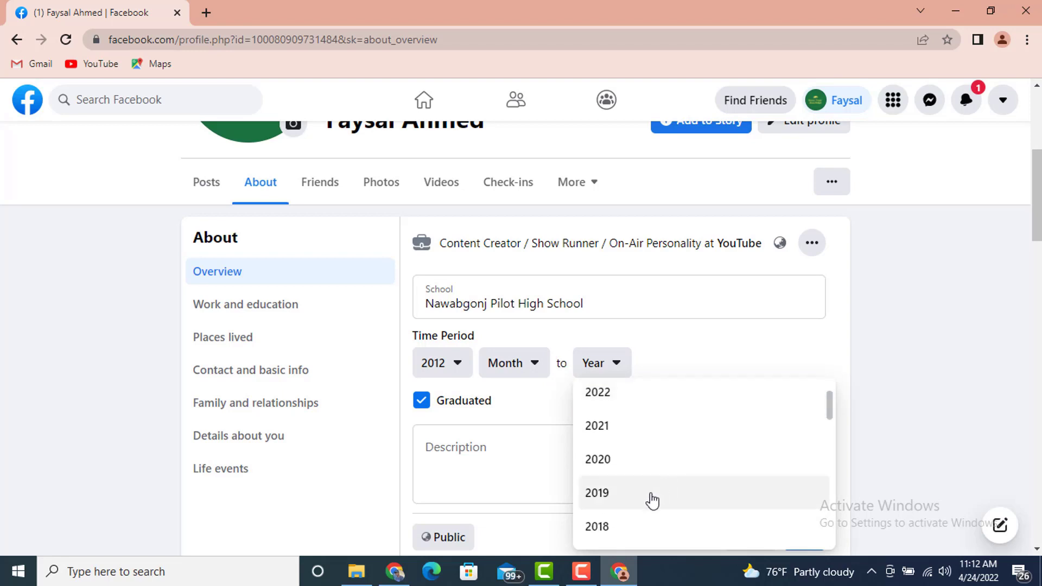
left_click(637, 523)
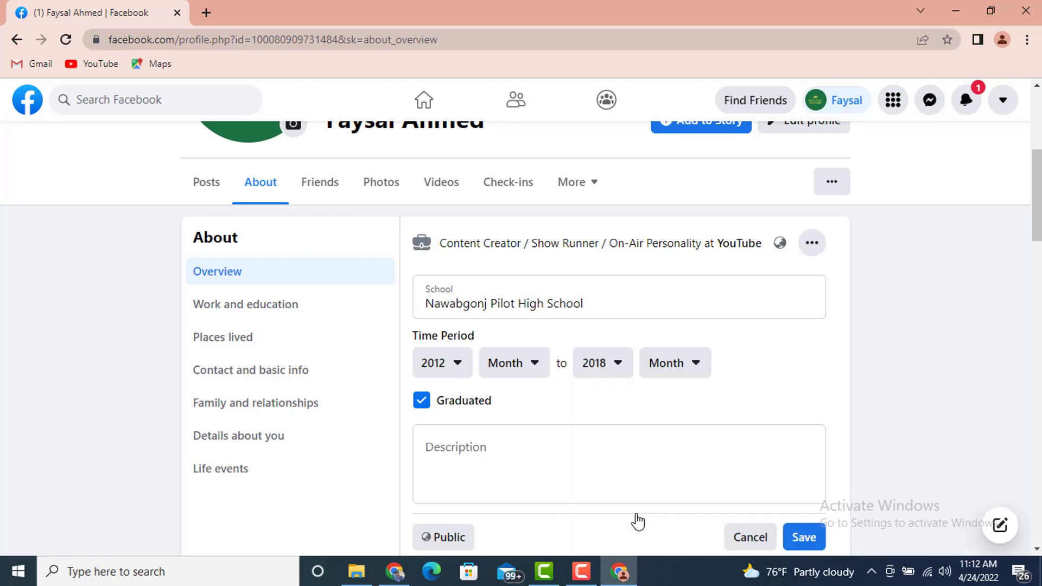
- Set the start month to January and end month to February, then save the school
left_click(517, 368)
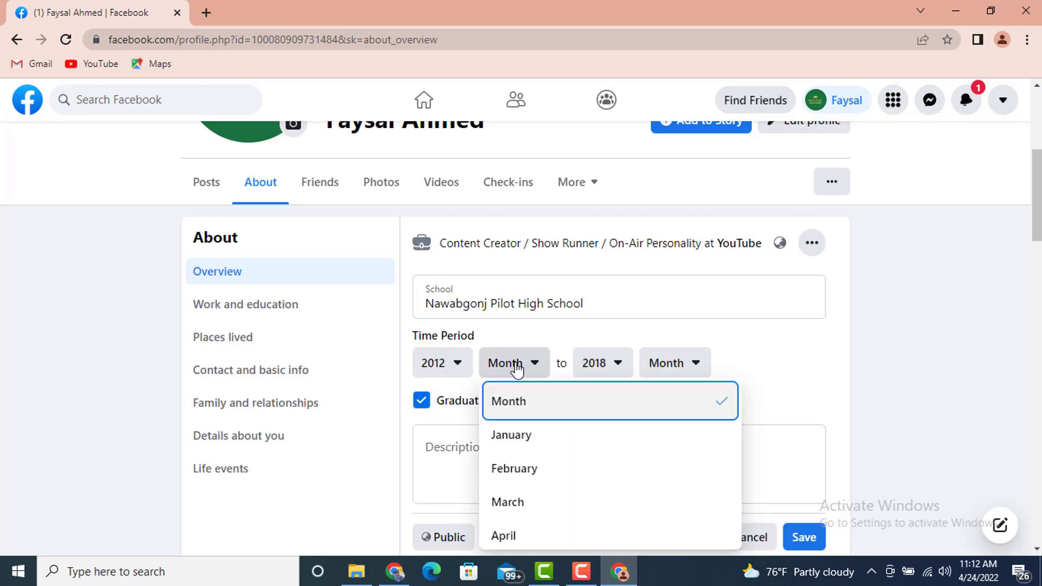
left_click(536, 444)
left_click(750, 364)
left_click(757, 470)
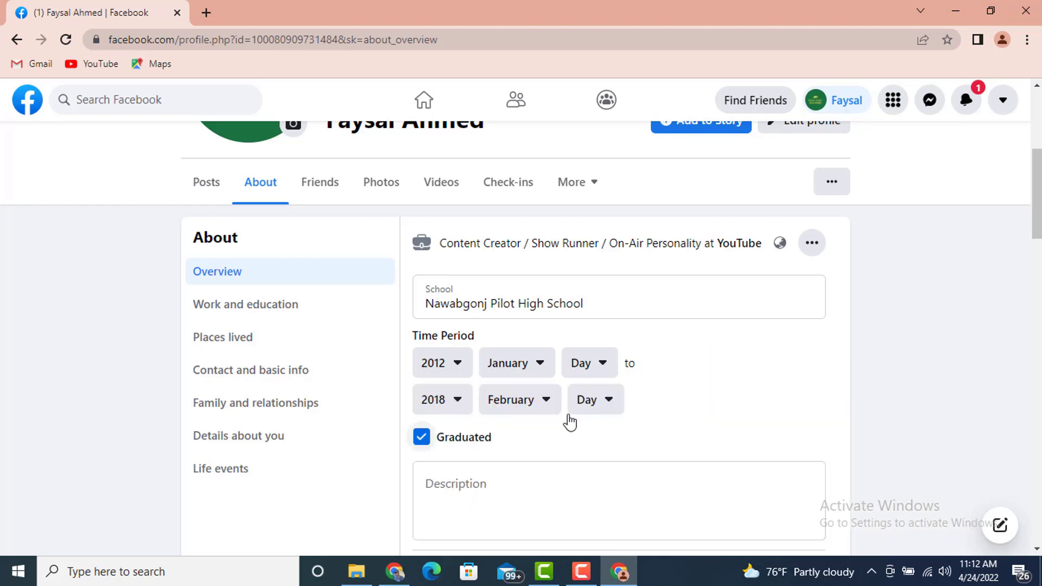
scroll(553, 421, "down", 1)
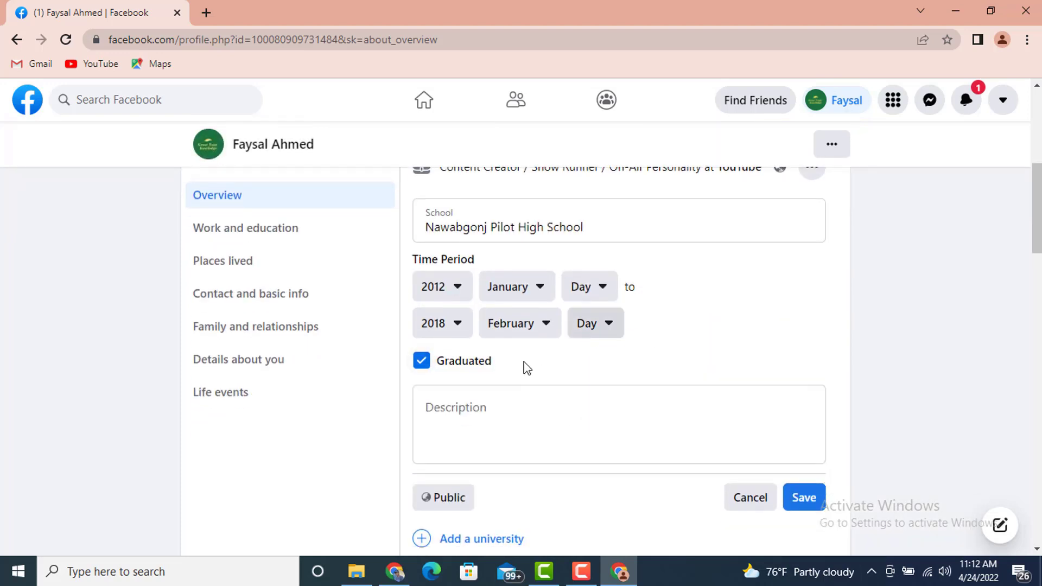
scroll(626, 437, "down", 1)
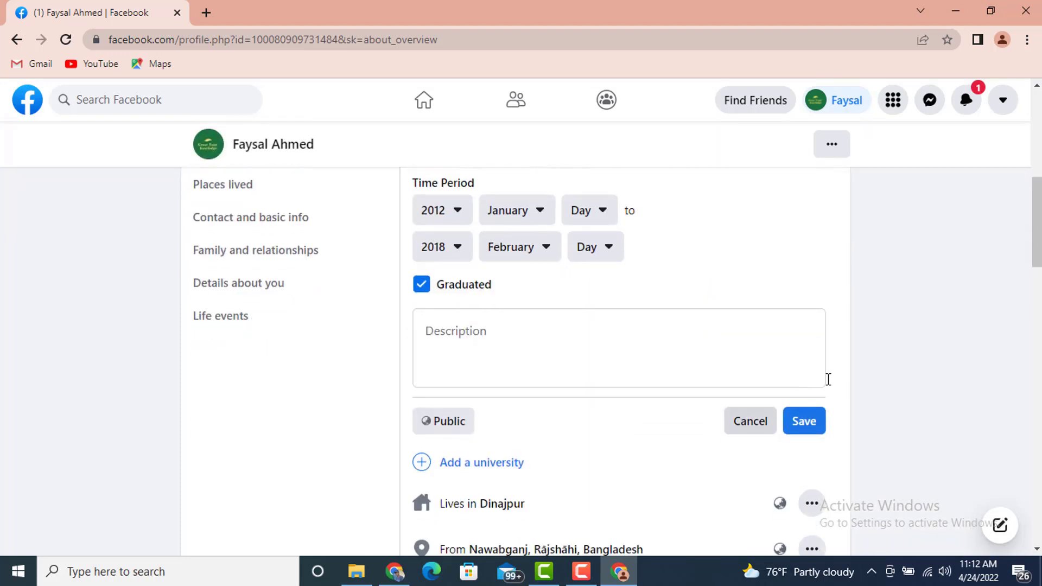
left_click(809, 419)
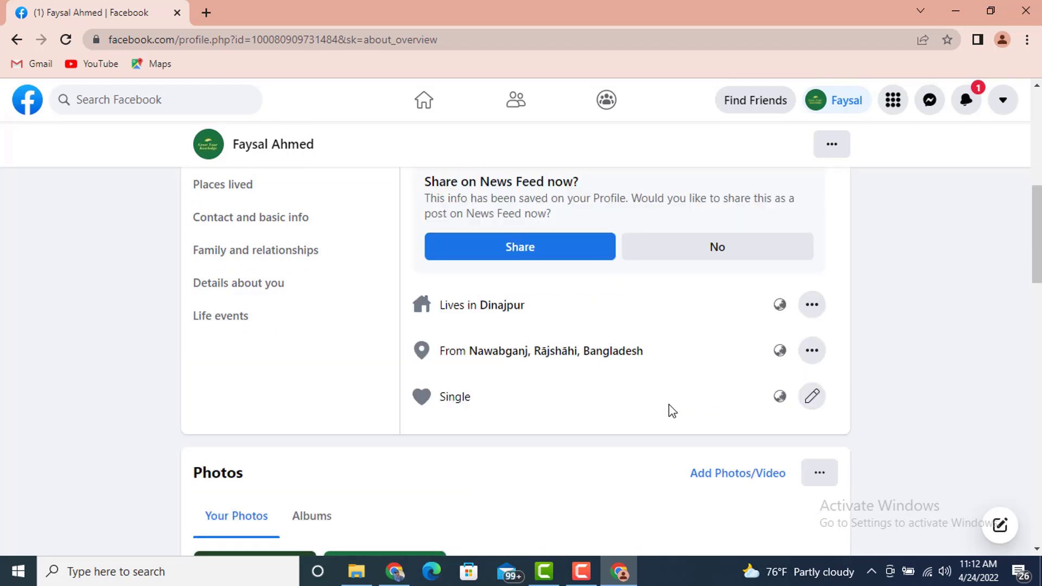
- Share the high school entry to News Feed, like the post, and return to the profile
left_click(519, 244)
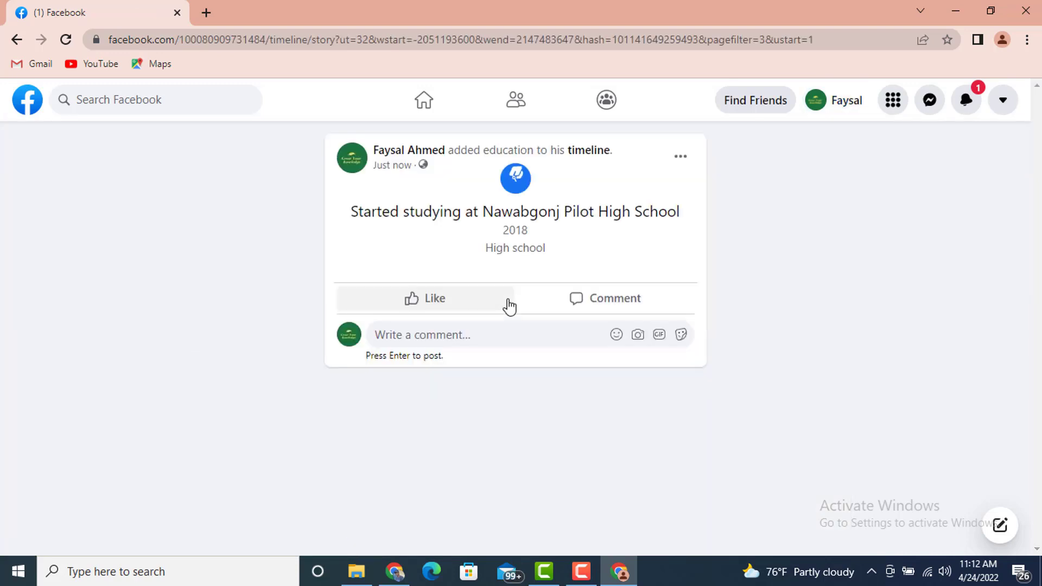
mouse_move(455, 301)
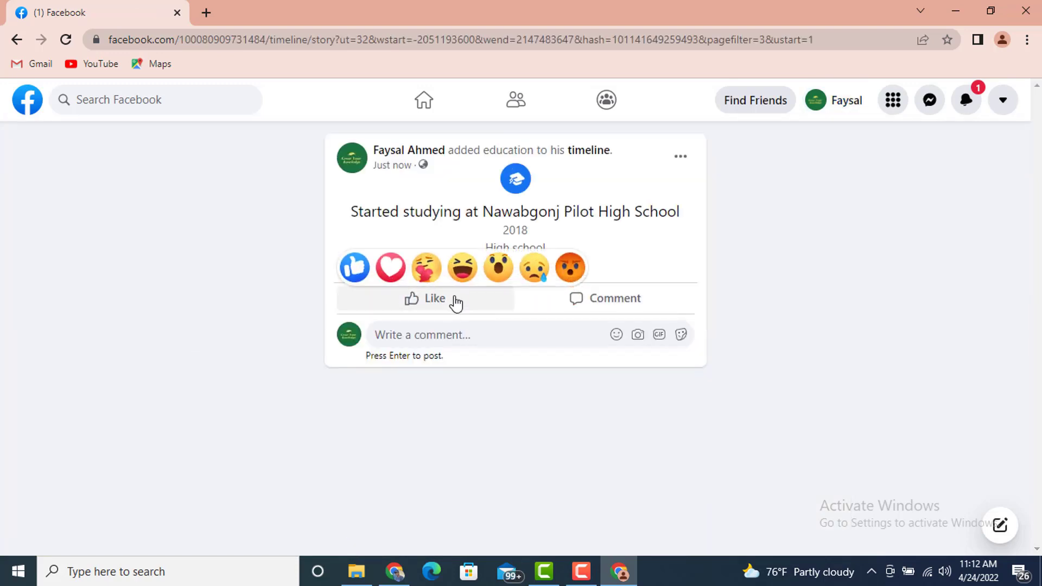
left_click(455, 302)
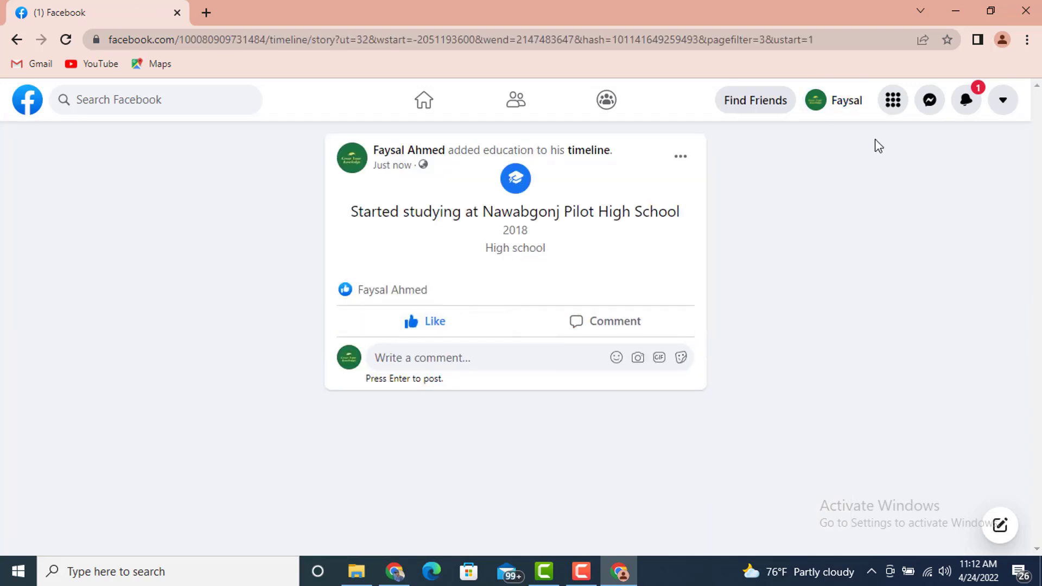
left_click(834, 111)
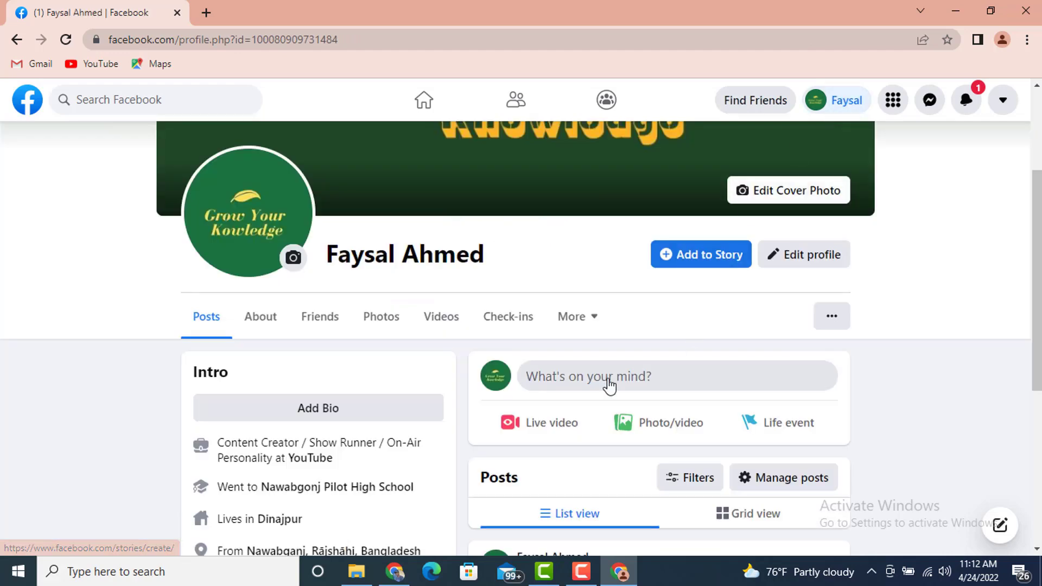
- Open the Edit profile panel and look over its sections
left_click(811, 262)
scroll(637, 291, "down", 12)
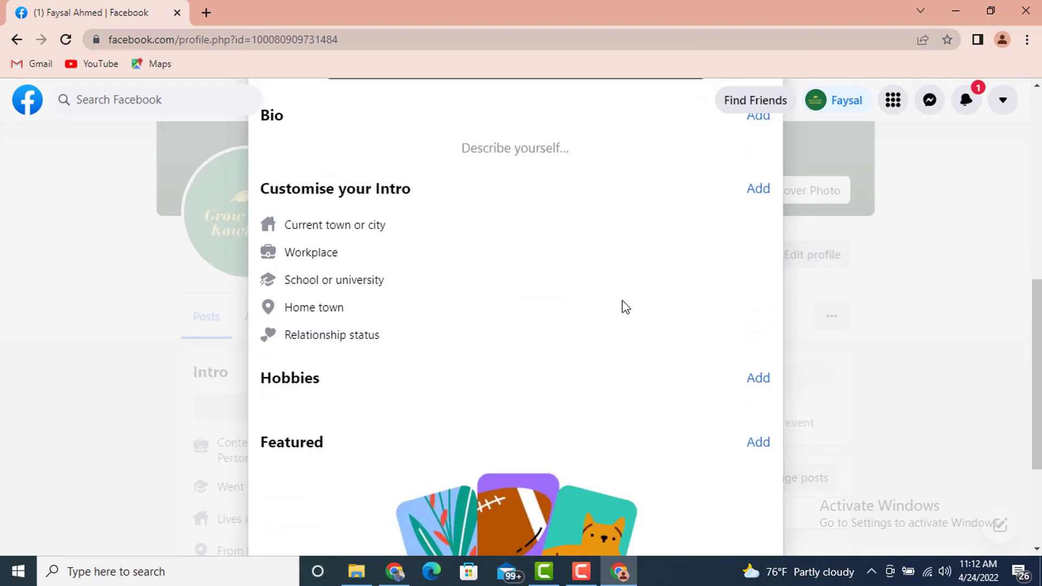
scroll(622, 304, "up", 4)
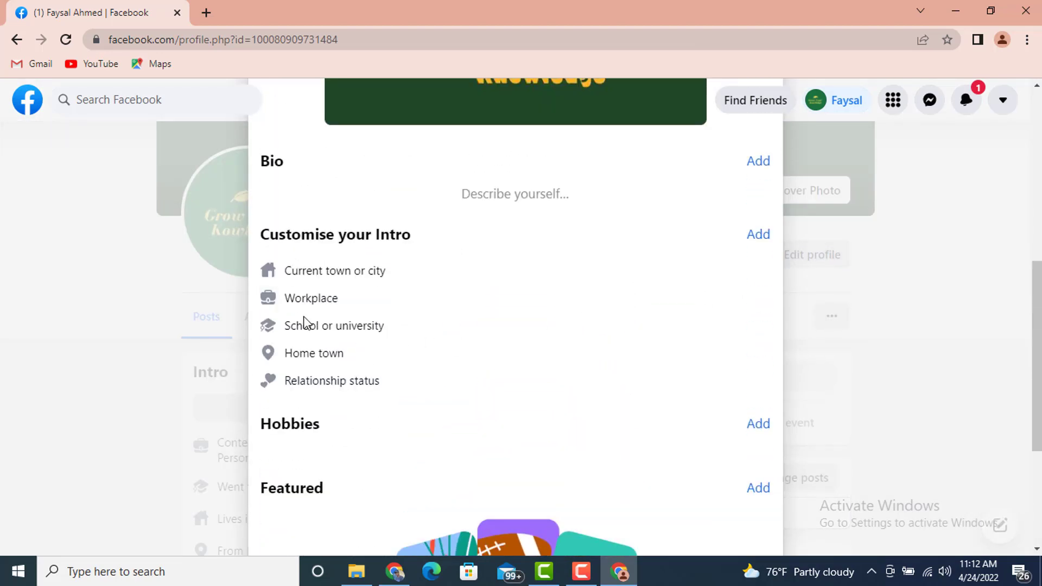
scroll(672, 318, "down", 4)
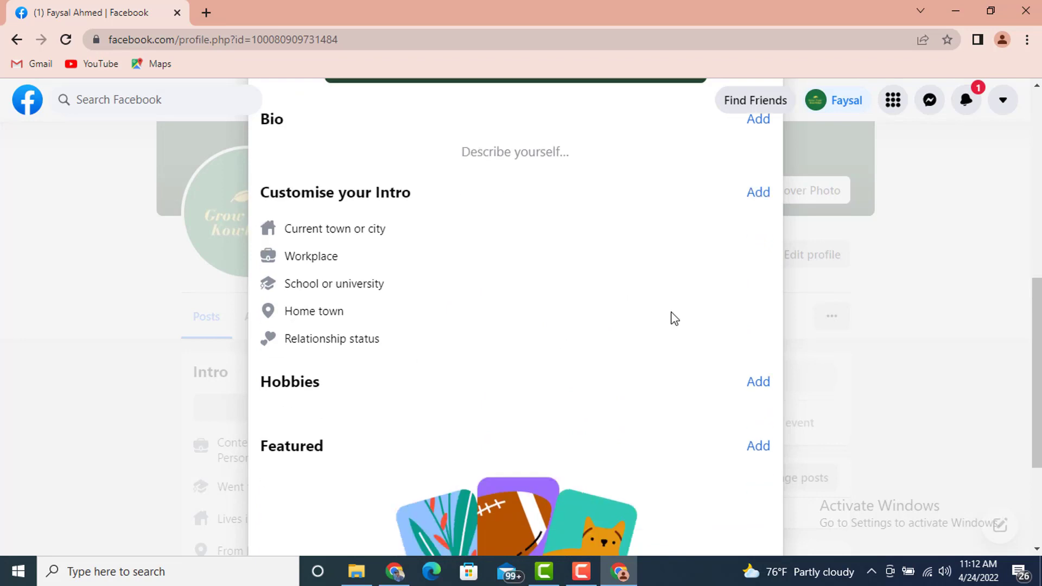
scroll(671, 318, "up", 4)
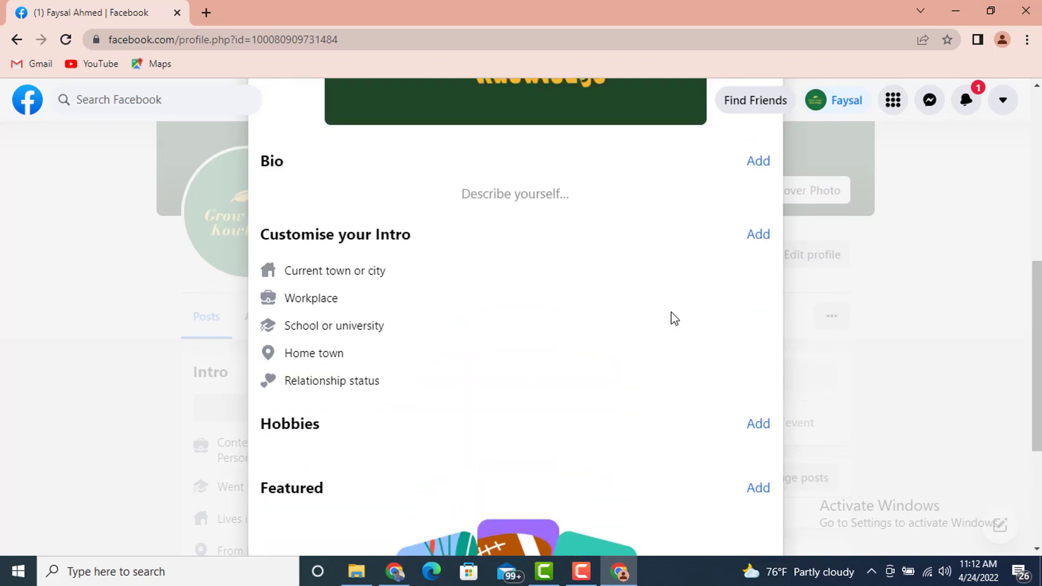
- Open the Customise your Intro details and save them, returning to the Hobbies section
left_click(757, 236)
scroll(551, 410, "down", 4)
scroll(551, 410, "down", 2)
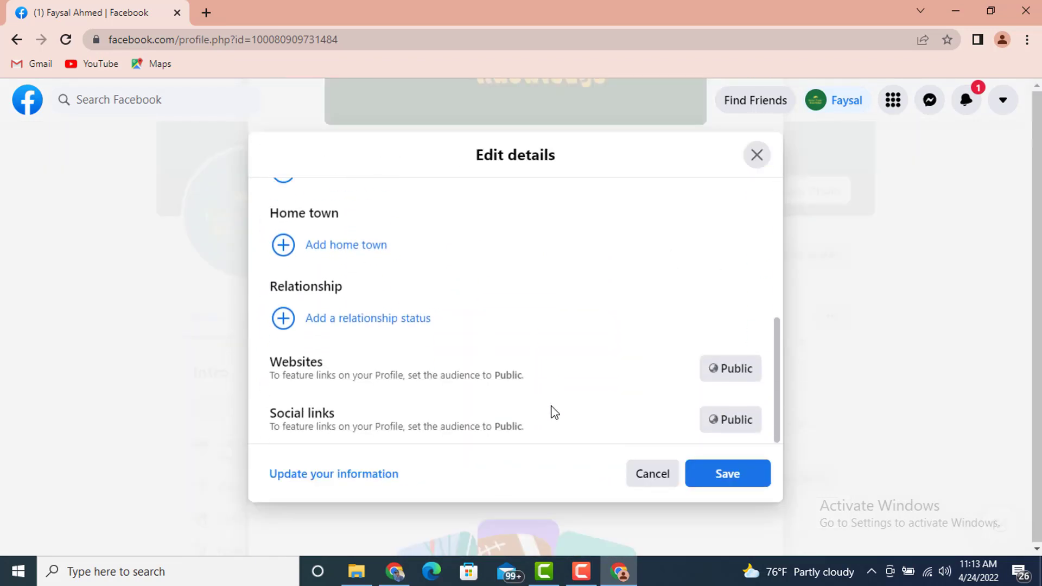
scroll(543, 408, "up", 6)
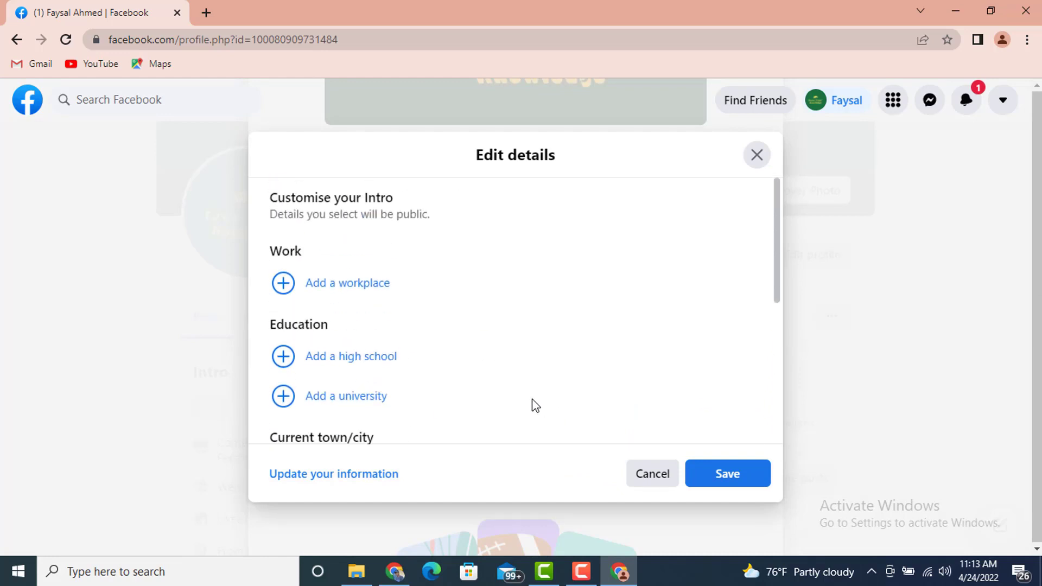
left_click(726, 474)
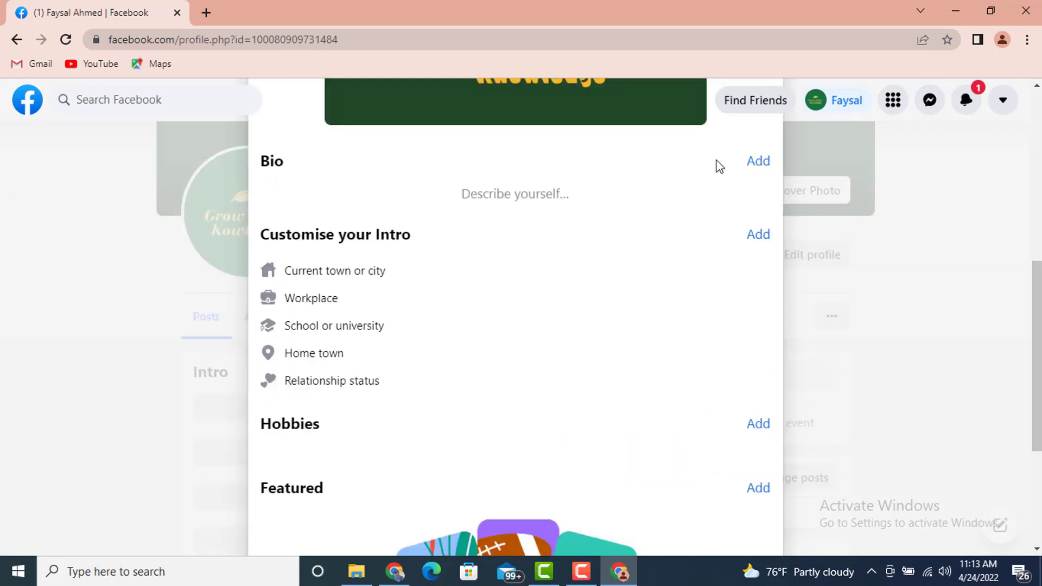
scroll(703, 224, "up", 4)
scroll(700, 228, "down", 7)
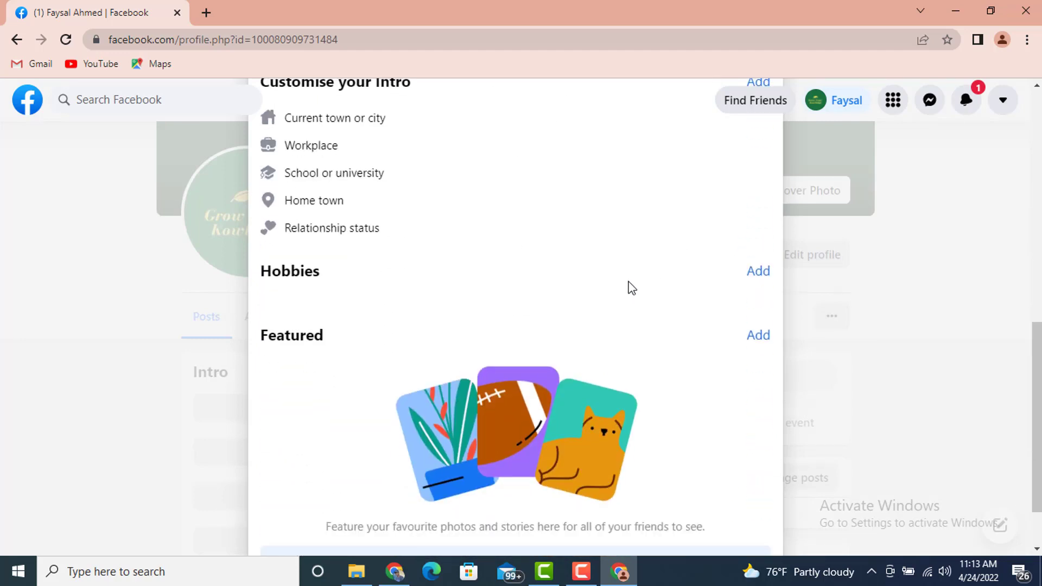
scroll(615, 298, "up", 1)
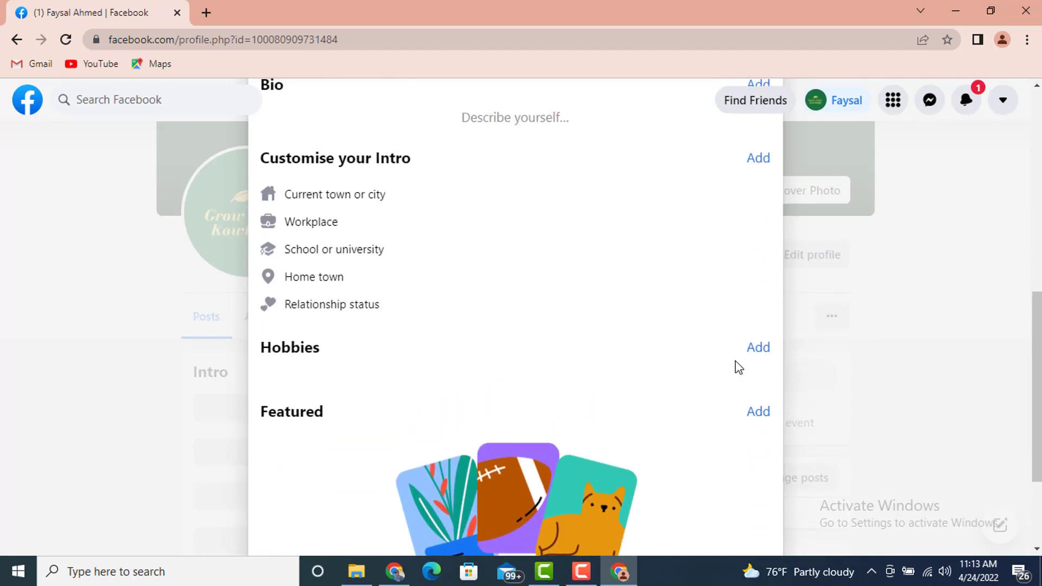
- Pick Football, Video Games, Listening to music and Travelling as hobbies, then close the picker
left_click(757, 349)
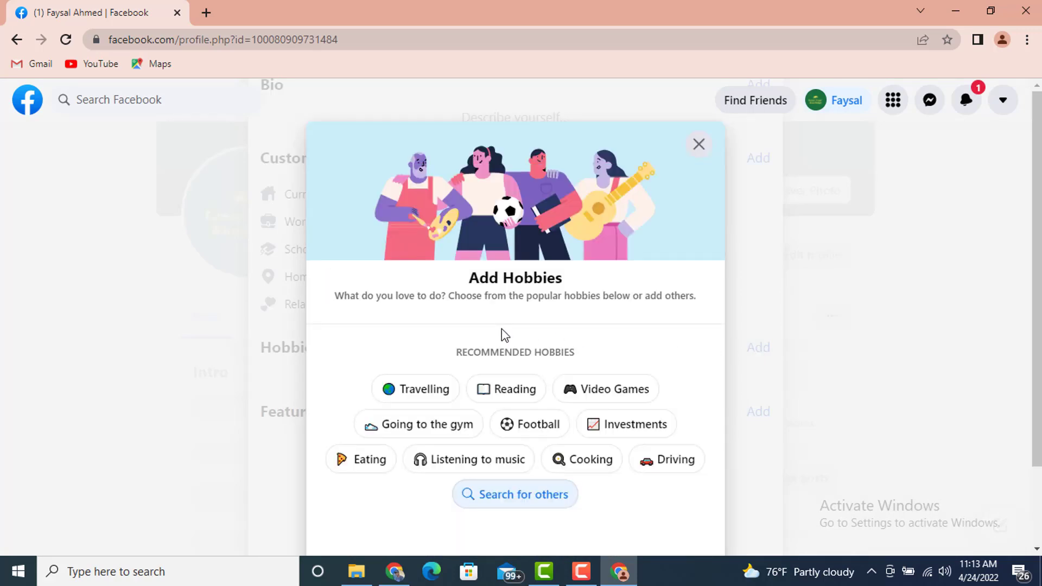
left_click(530, 426)
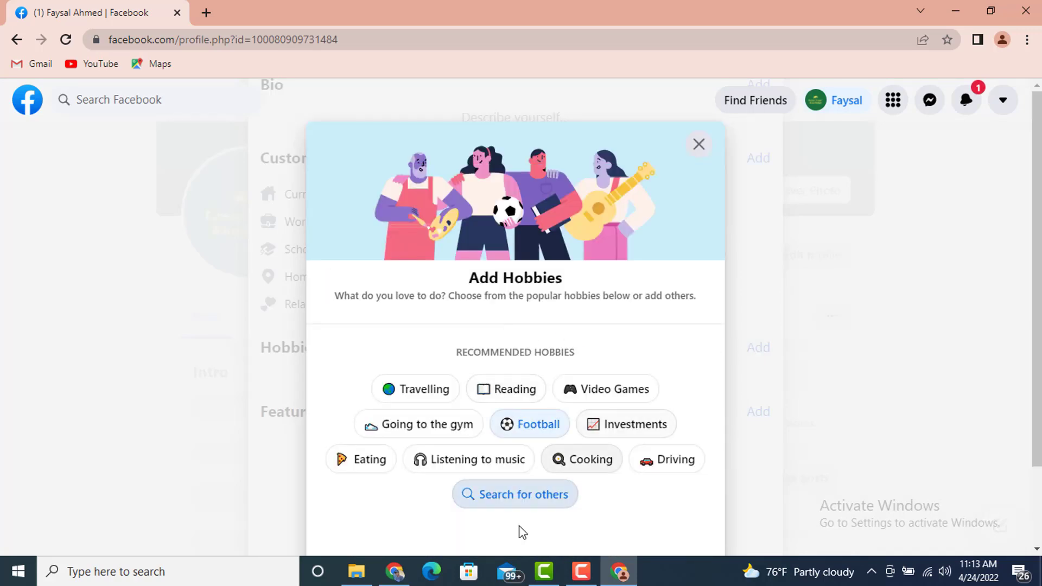
left_click(632, 387)
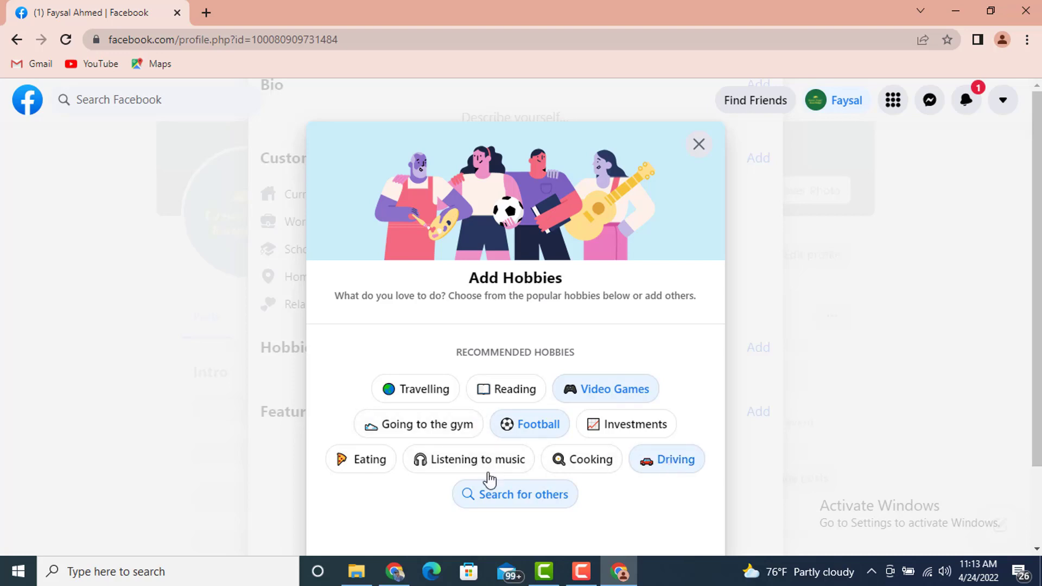
left_click(485, 468)
left_click(425, 398)
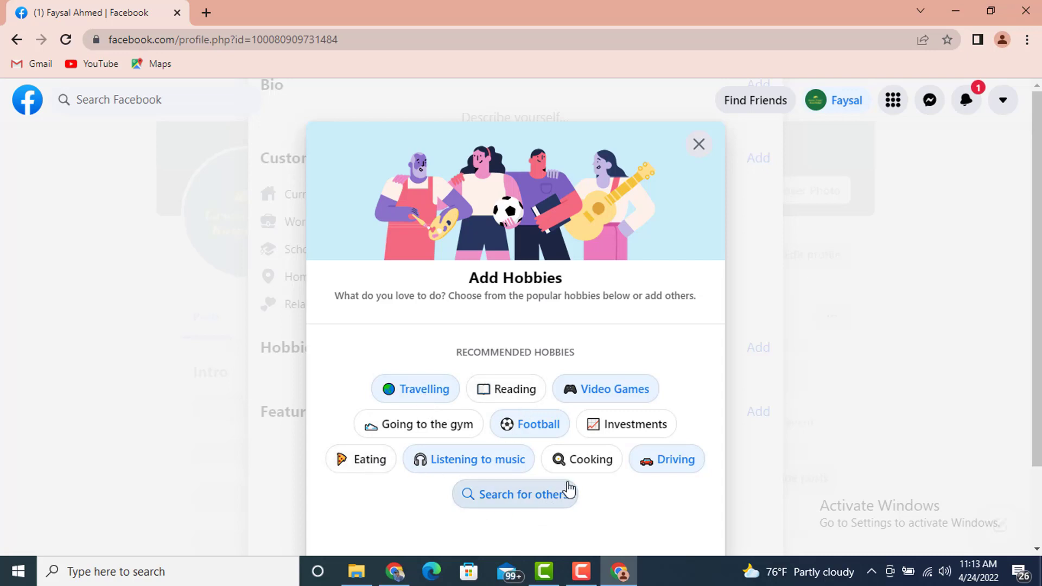
left_click(512, 504)
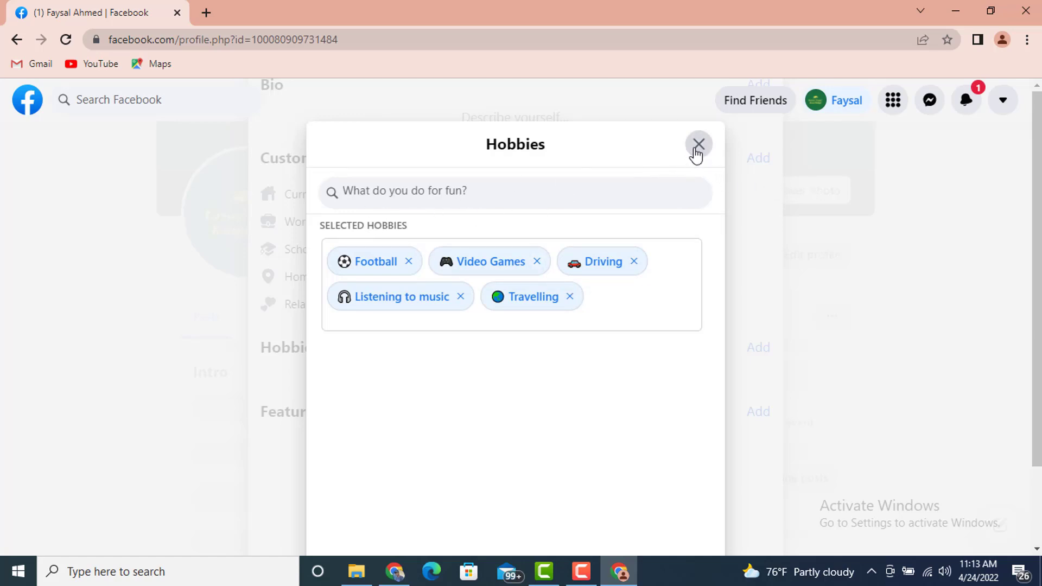
left_click(697, 146)
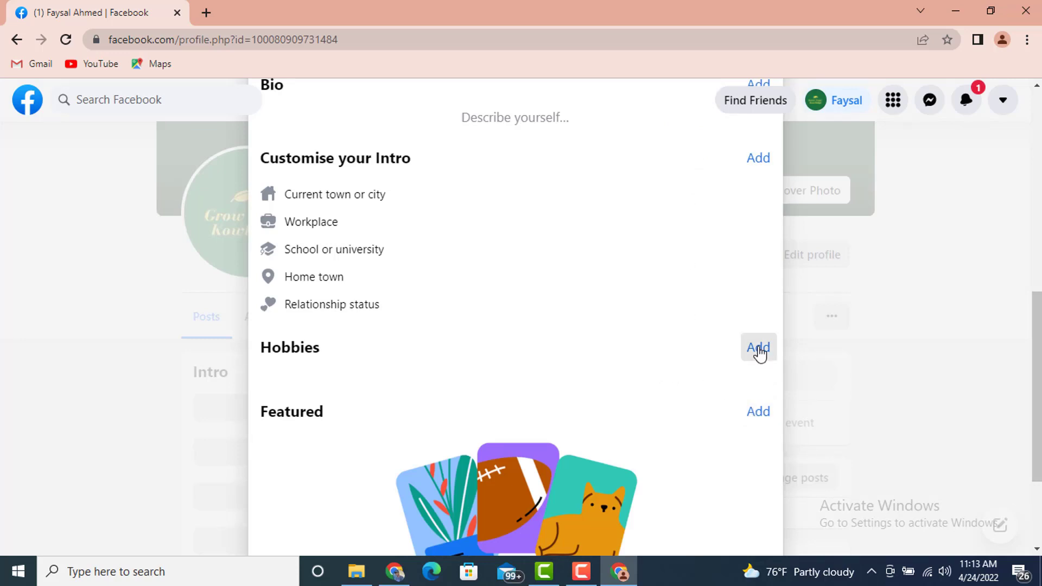
- Select Football, Investments, Video Games, Listening to music, Travelling and Driving, and save the hobbies
left_click(757, 348)
left_click(523, 427)
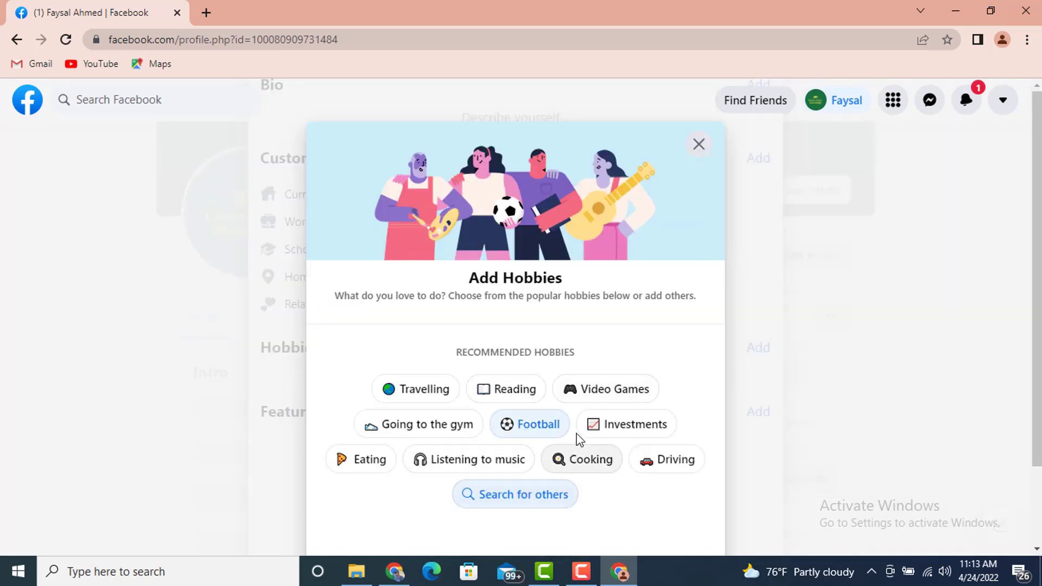
left_click(639, 437)
left_click(630, 440)
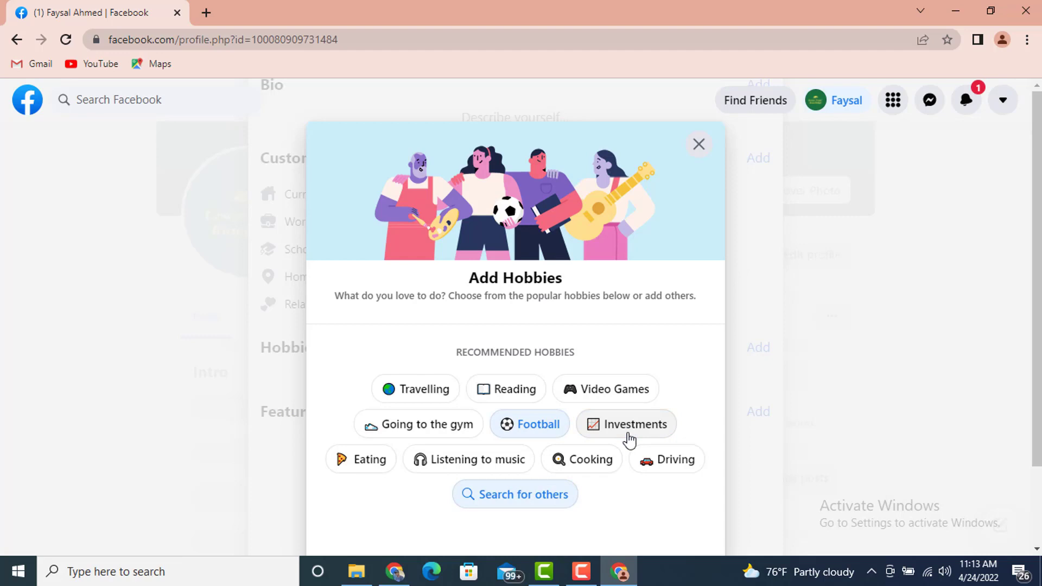
left_click(606, 398)
left_click(478, 466)
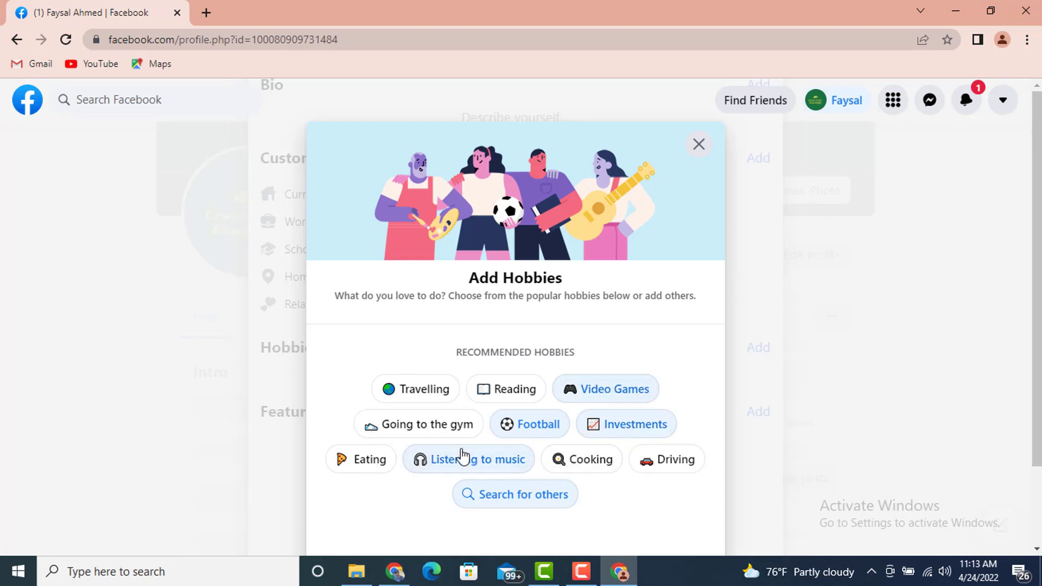
left_click(448, 398)
left_click(672, 465)
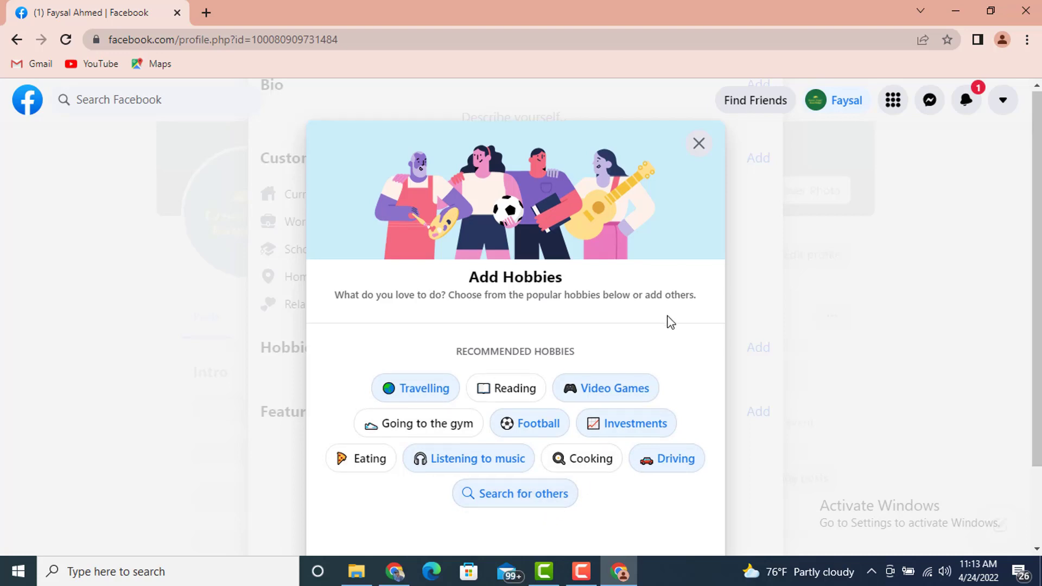
scroll(669, 326, "down", 2)
left_click(671, 490)
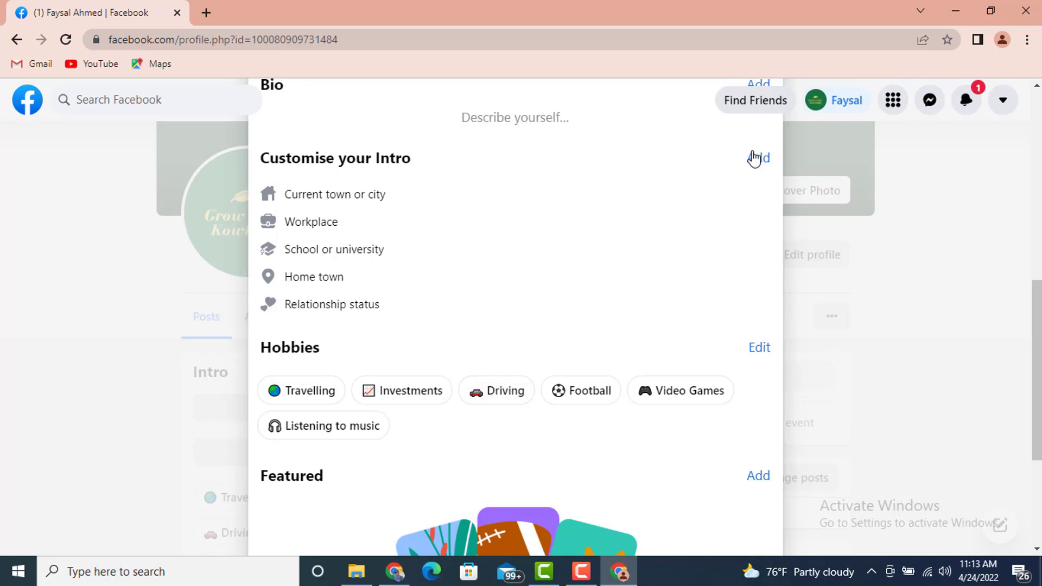
- Add the YouTube content-creator workplace to the Intro, share it to News Feed, and return to the profile
left_click(754, 159)
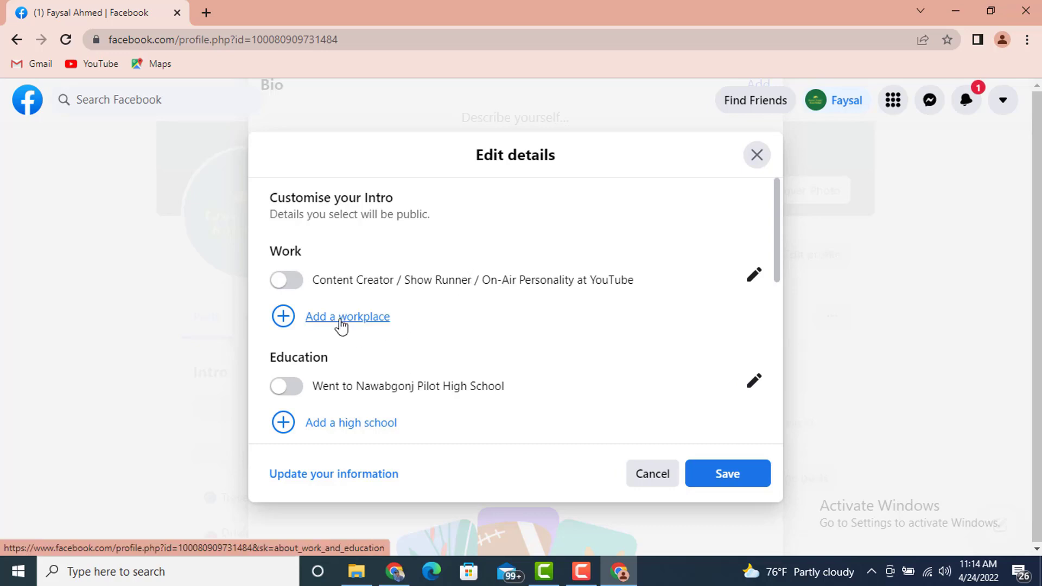
left_click(340, 322)
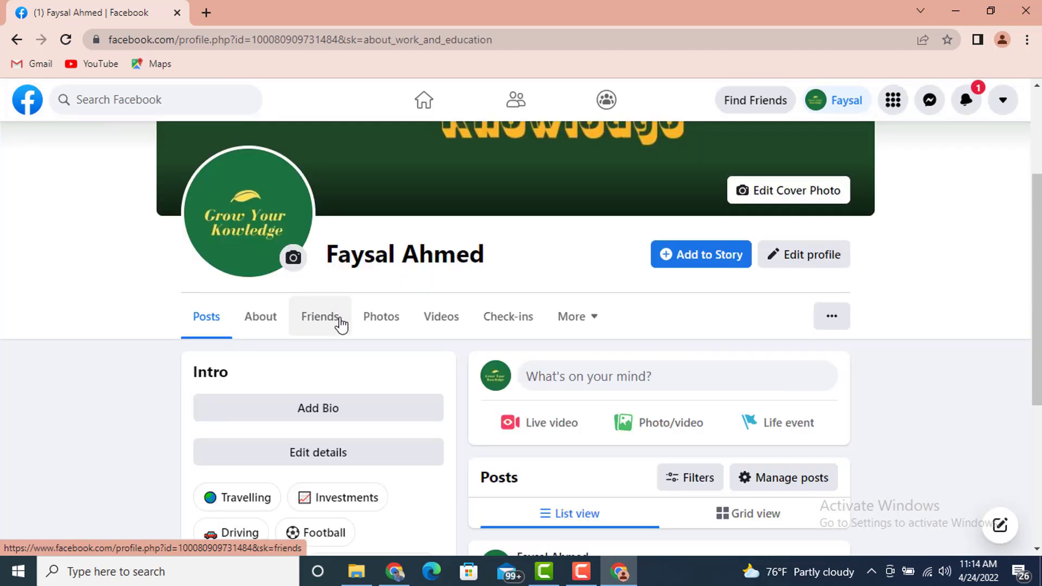
scroll(586, 434, "down", 3)
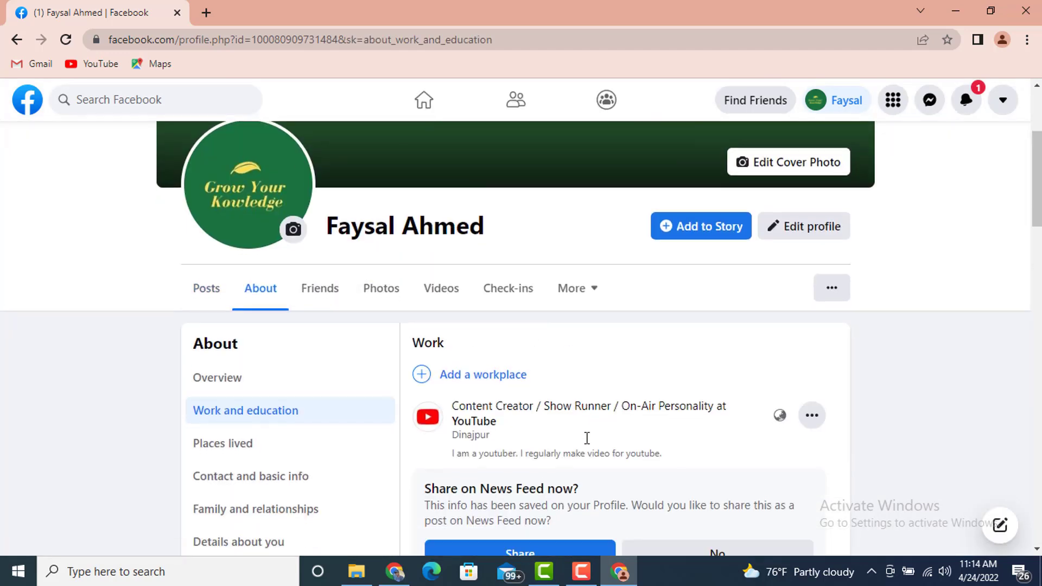
left_click(564, 436)
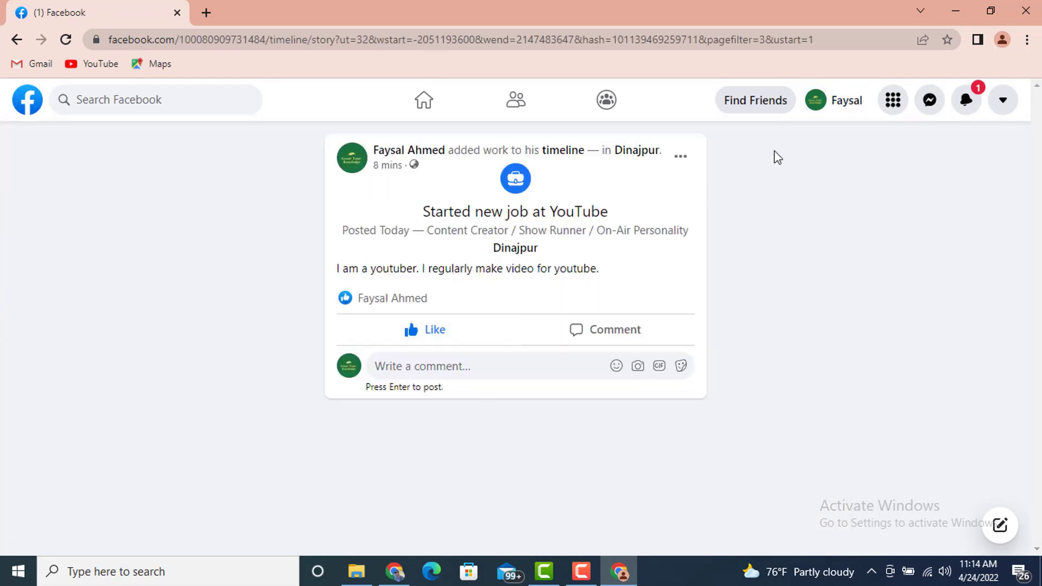
left_click(825, 115)
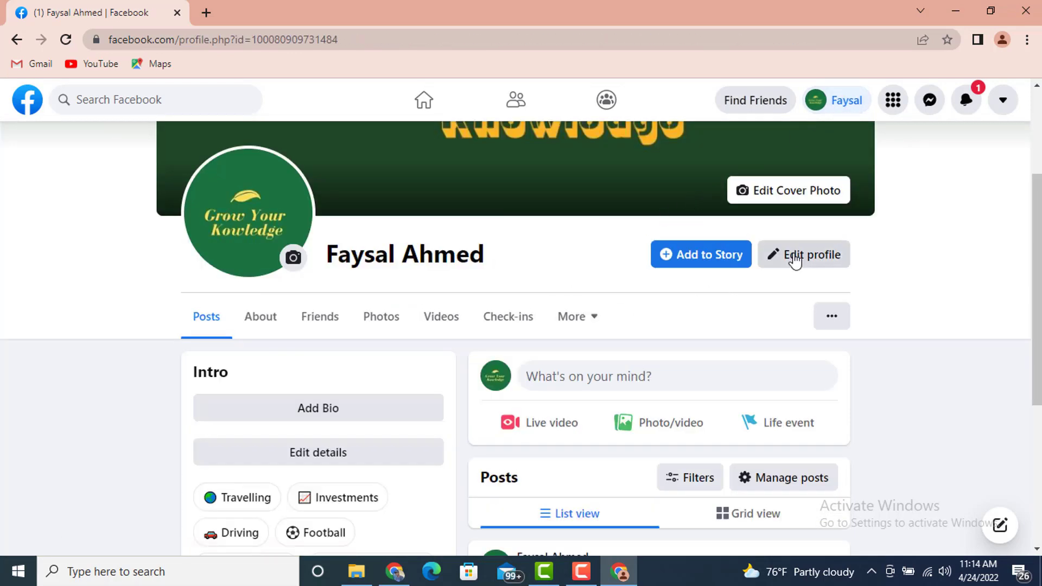
left_click(795, 258)
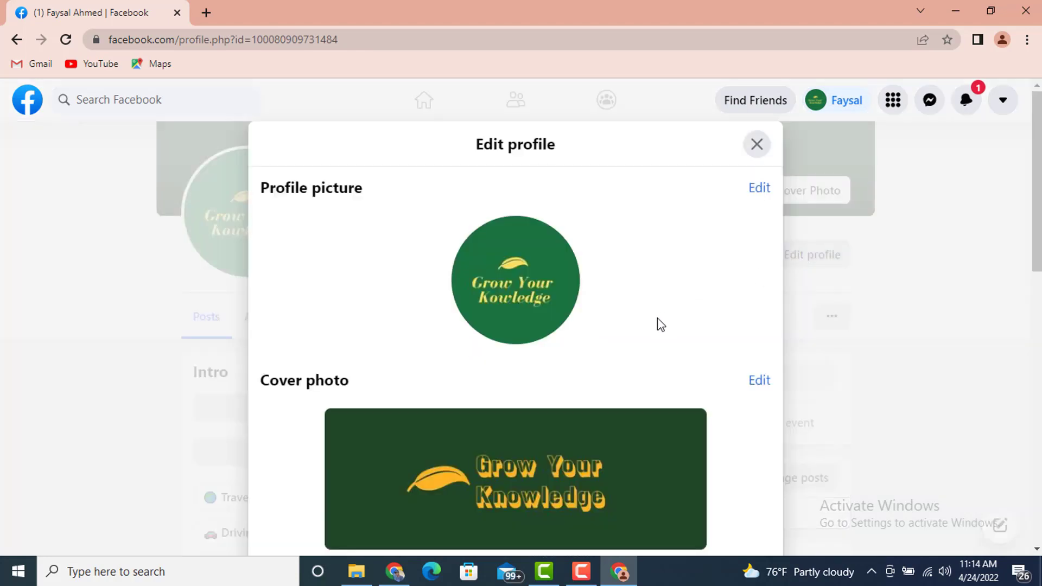
scroll(657, 325, "down", 5)
scroll(657, 335, "down", 4)
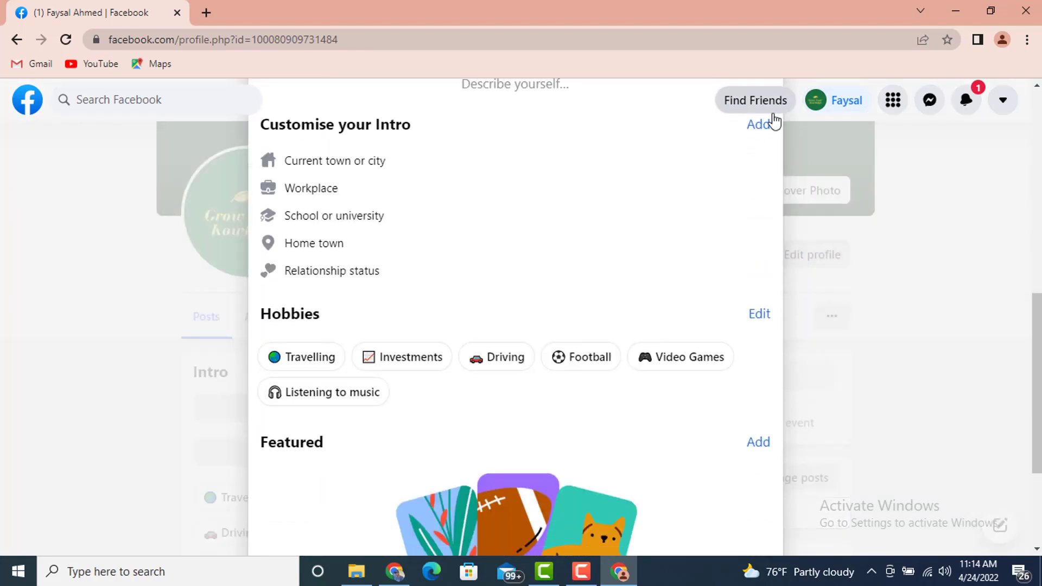
left_click(758, 126)
scroll(419, 419, "down", 9)
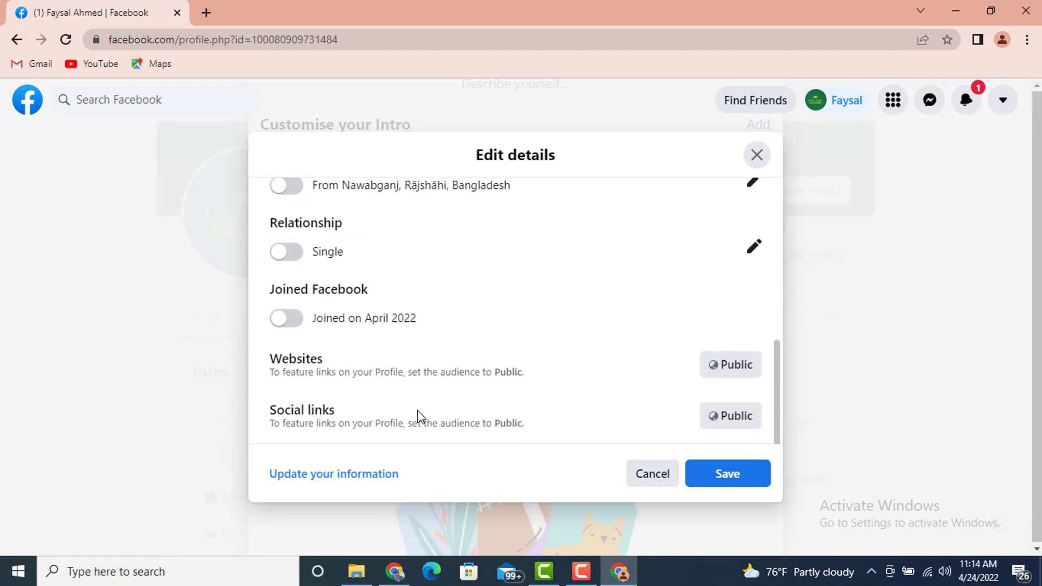
left_click(764, 479)
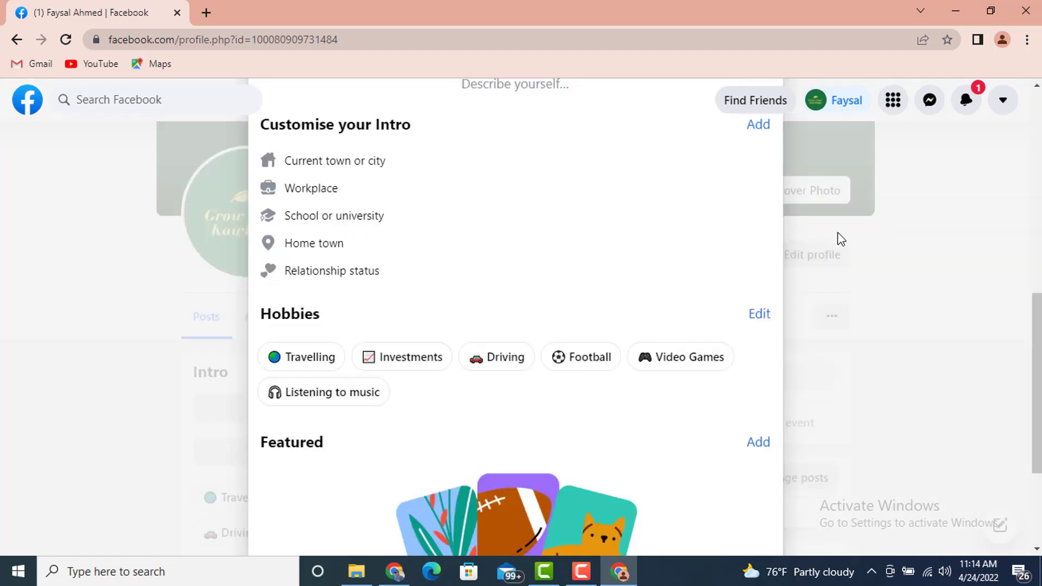
scroll(717, 244, "up", 8)
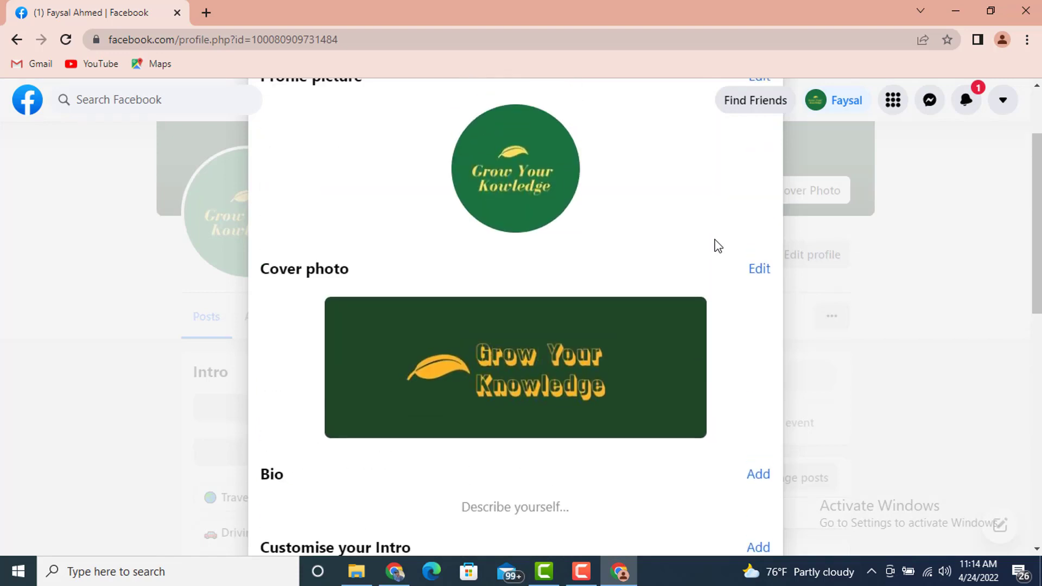
left_click(756, 145)
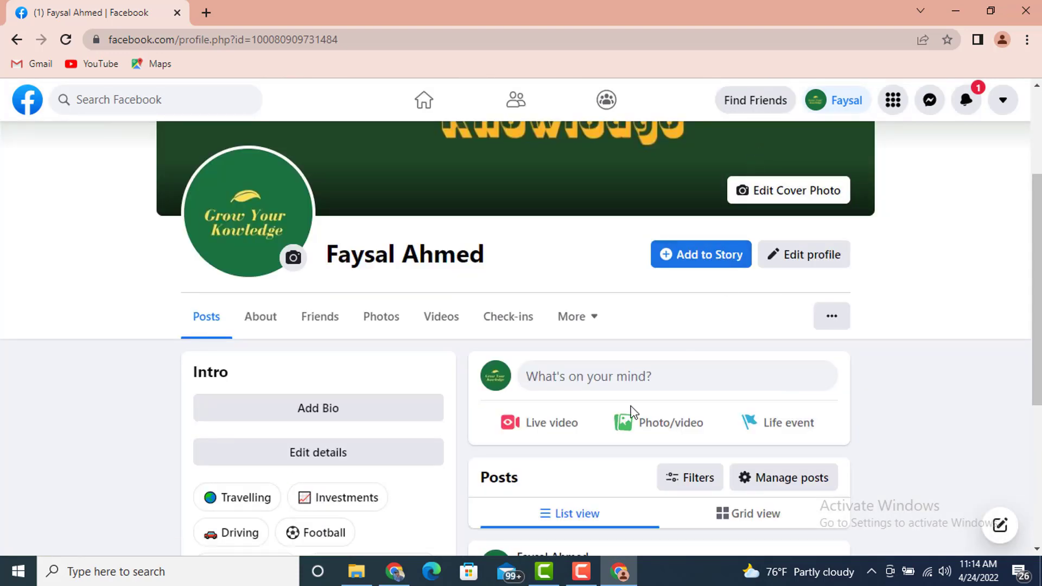
scroll(791, 495, "down", 4)
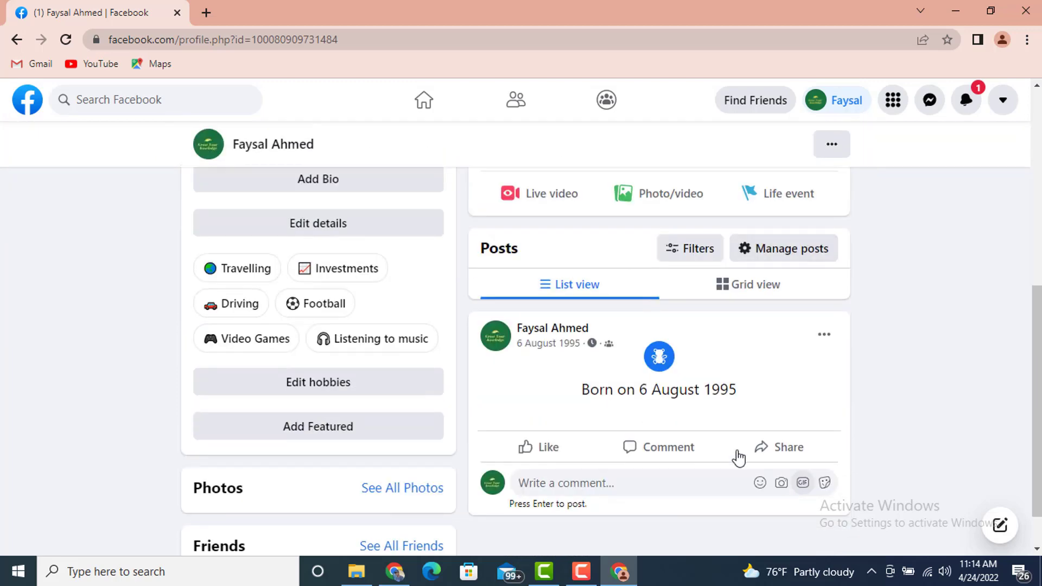
scroll(379, 374, "up", 3)
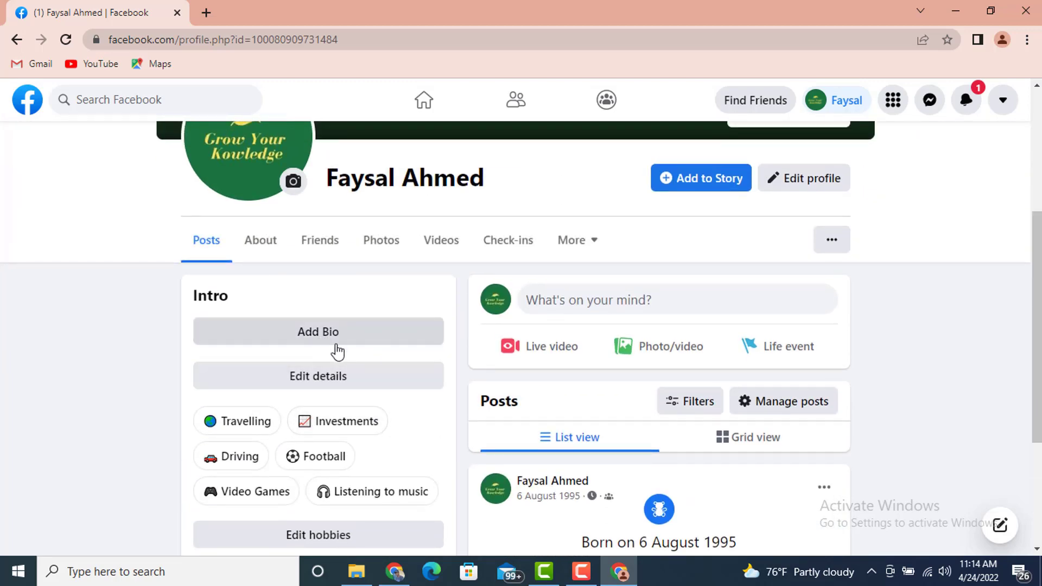
scroll(338, 352, "down", 3)
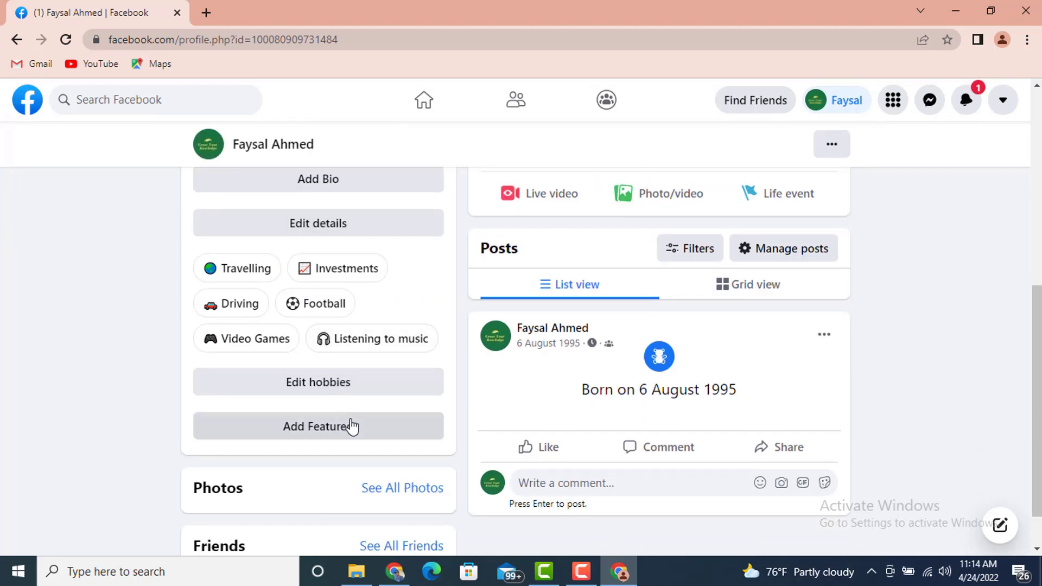
scroll(345, 434, "down", 1)
left_click(822, 103)
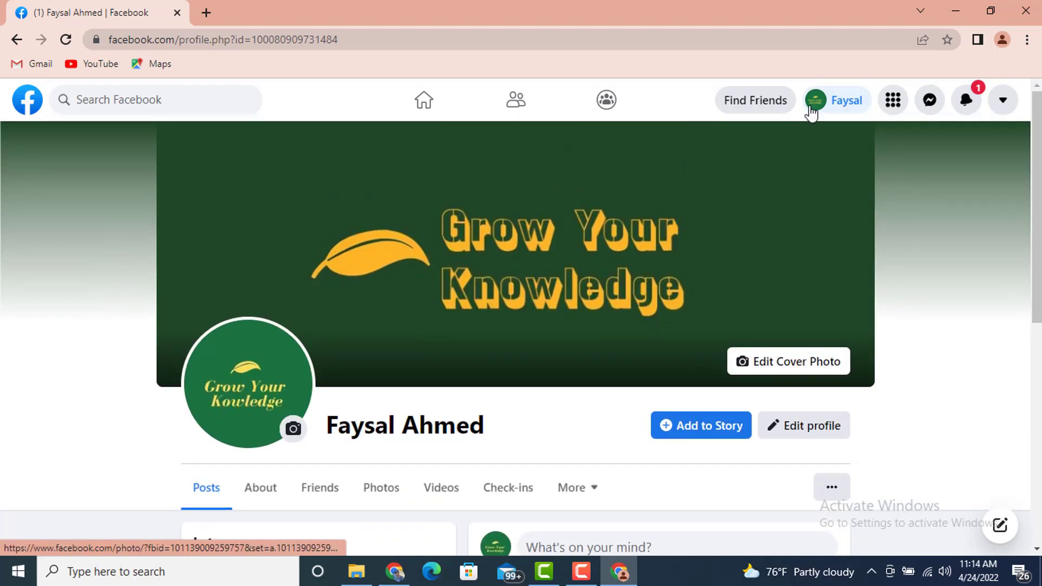